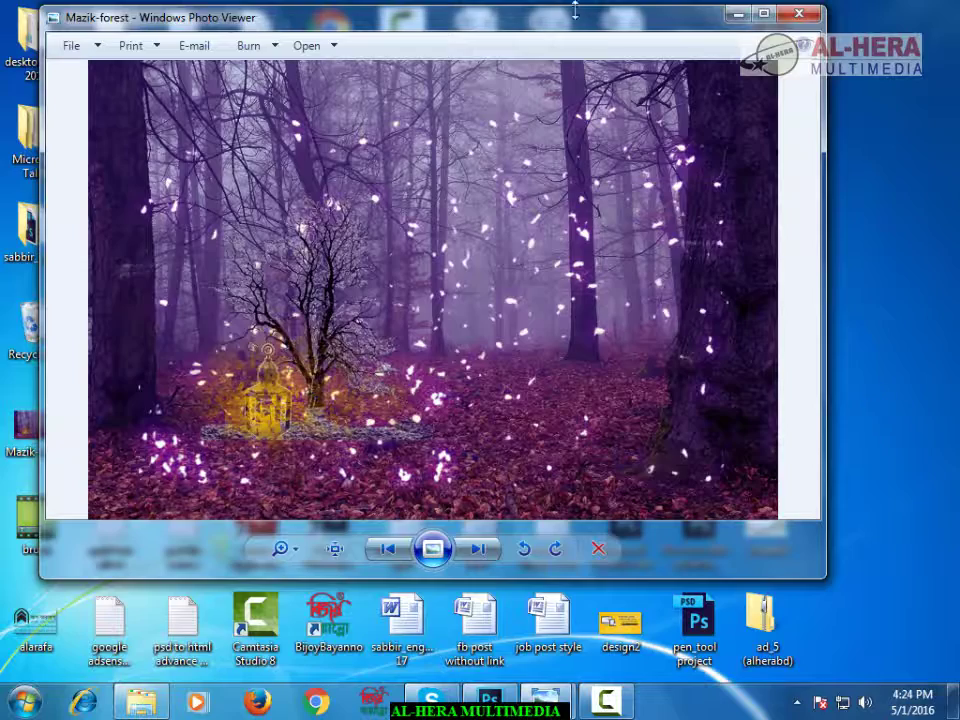
Examine the finished Mazik-forest picture and the source images in the photo manupulation magic forest folder
left_click_drag(575, 10, 604, 60)
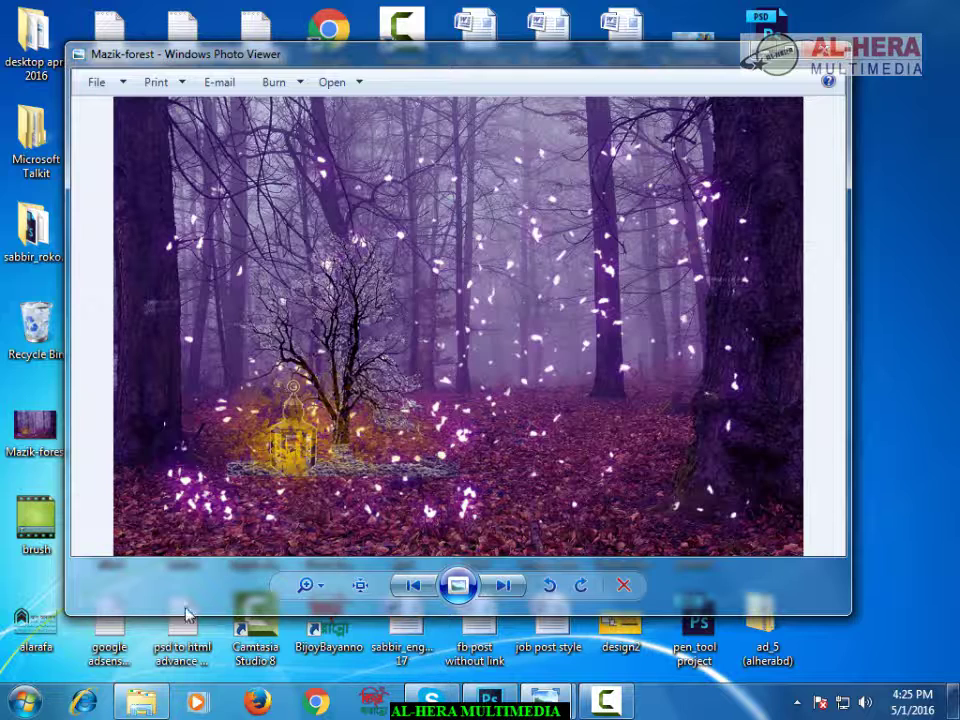
left_click(141, 700)
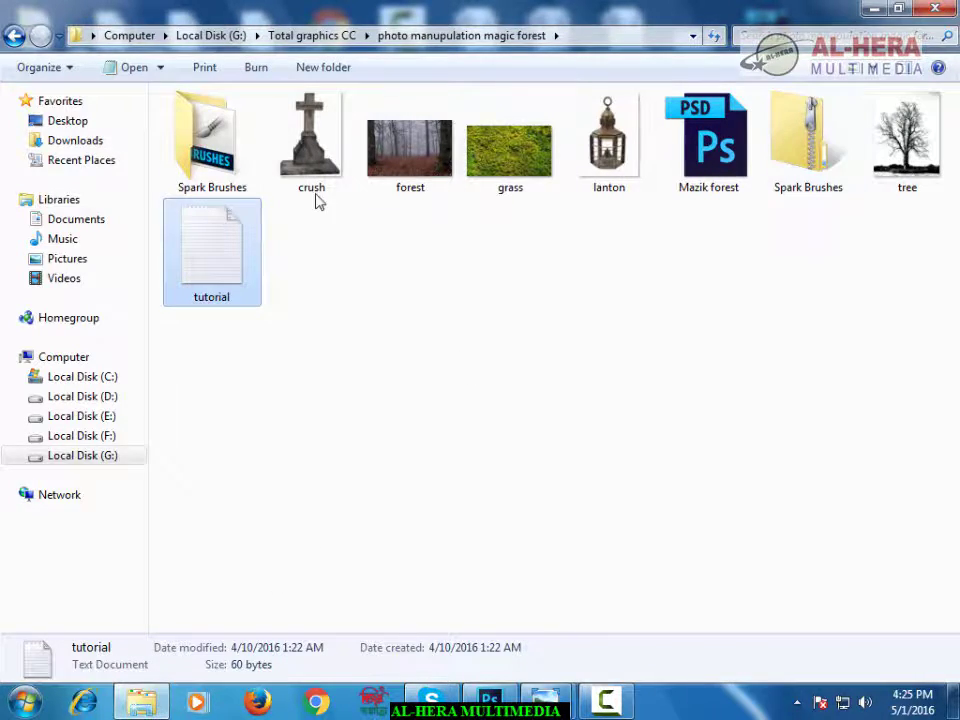
left_click(470, 242)
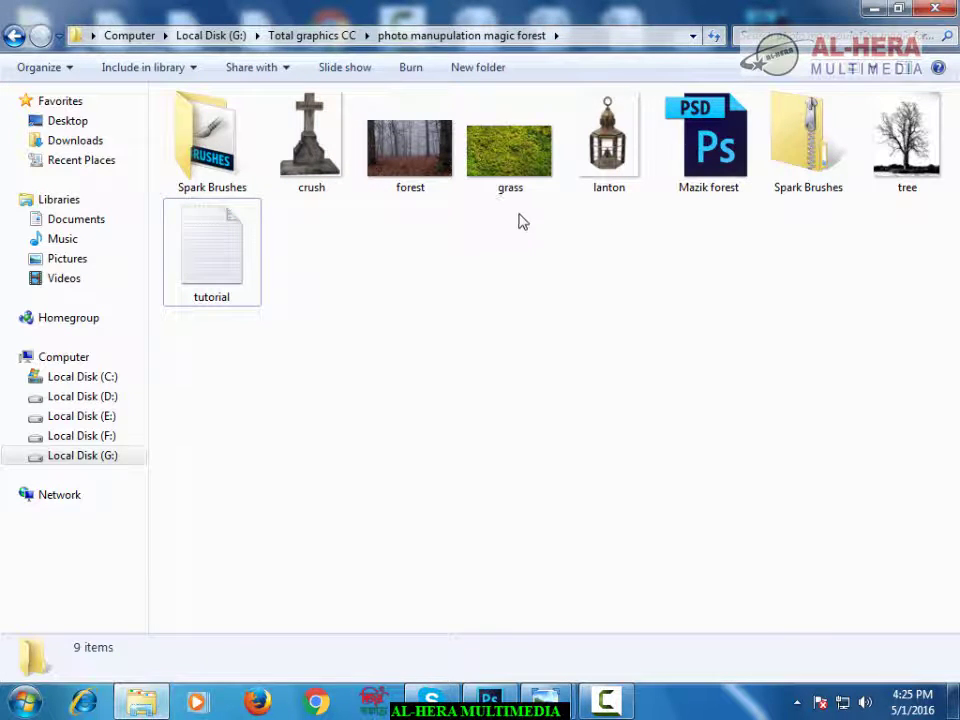
left_click(410, 150)
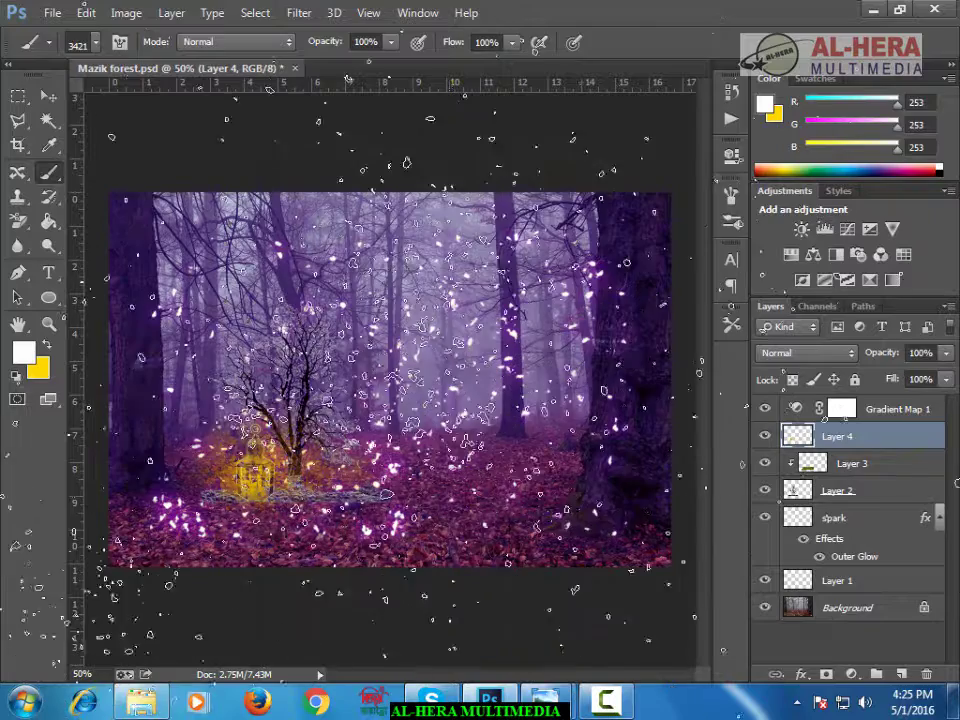
Open the forest image in Photoshop as its own document, with the Move tool active
left_click(48, 96)
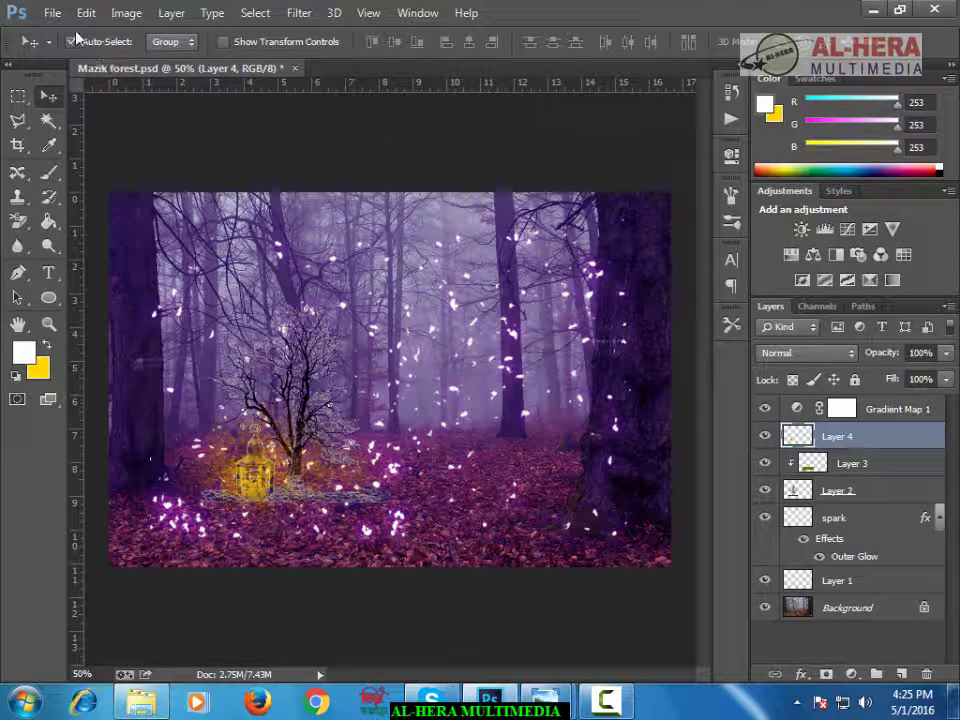
left_click(51, 12)
left_click(69, 52)
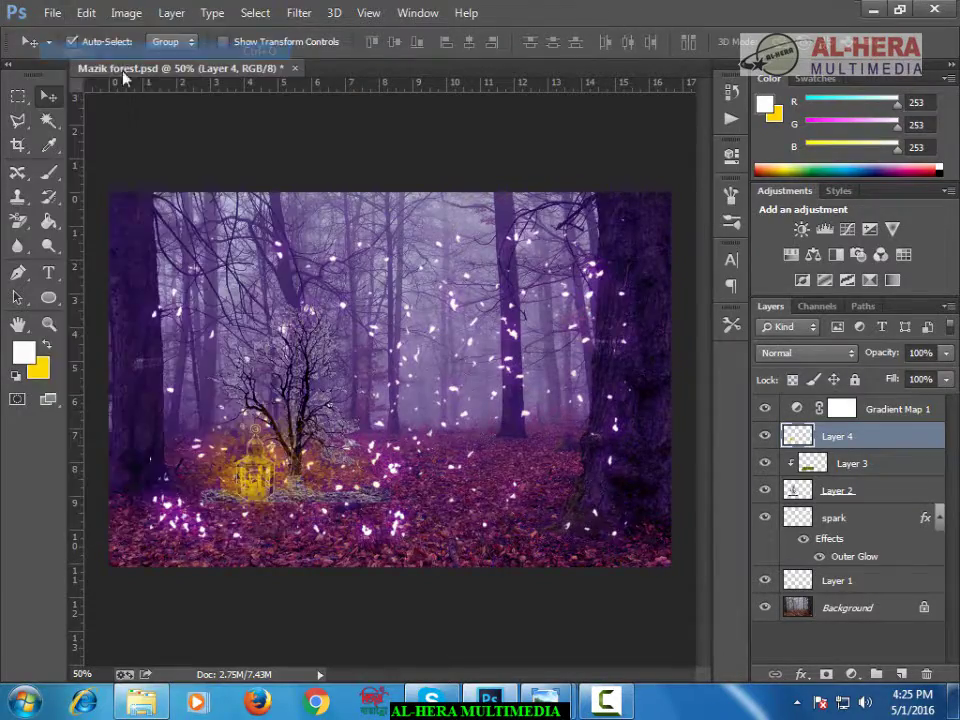
double_click(422, 163)
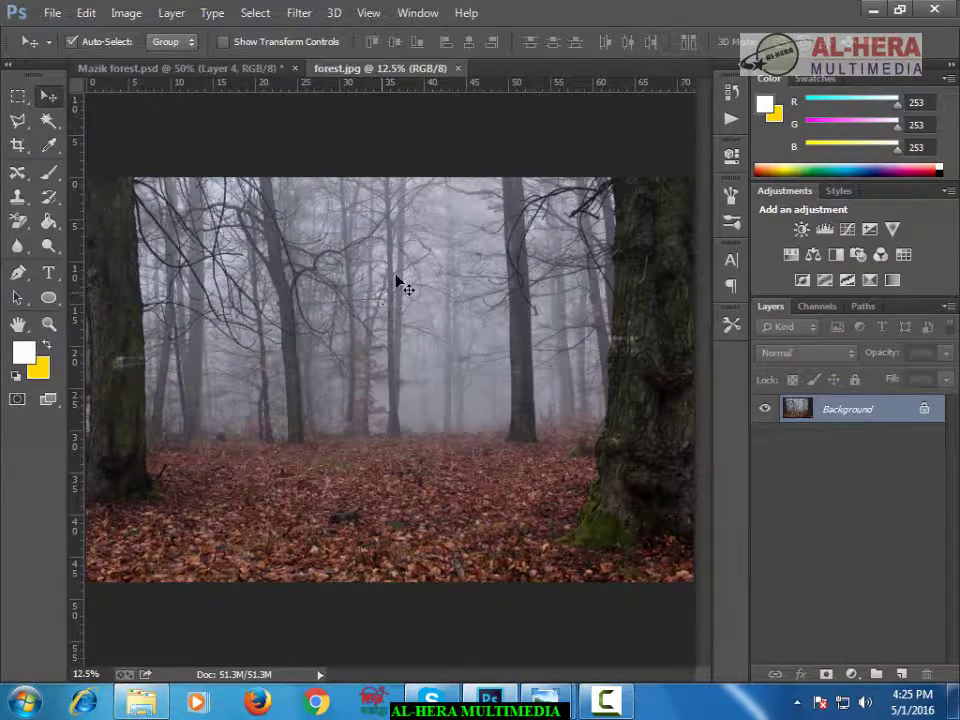
key("Tab")
key("Tab")
key("Tab")
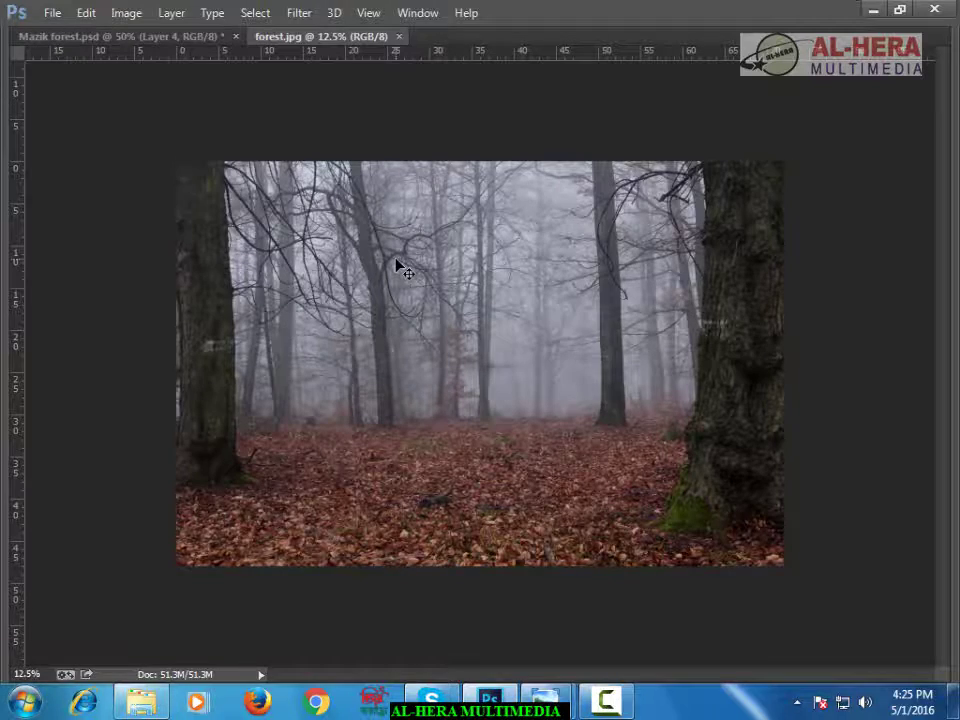
key("Tab")
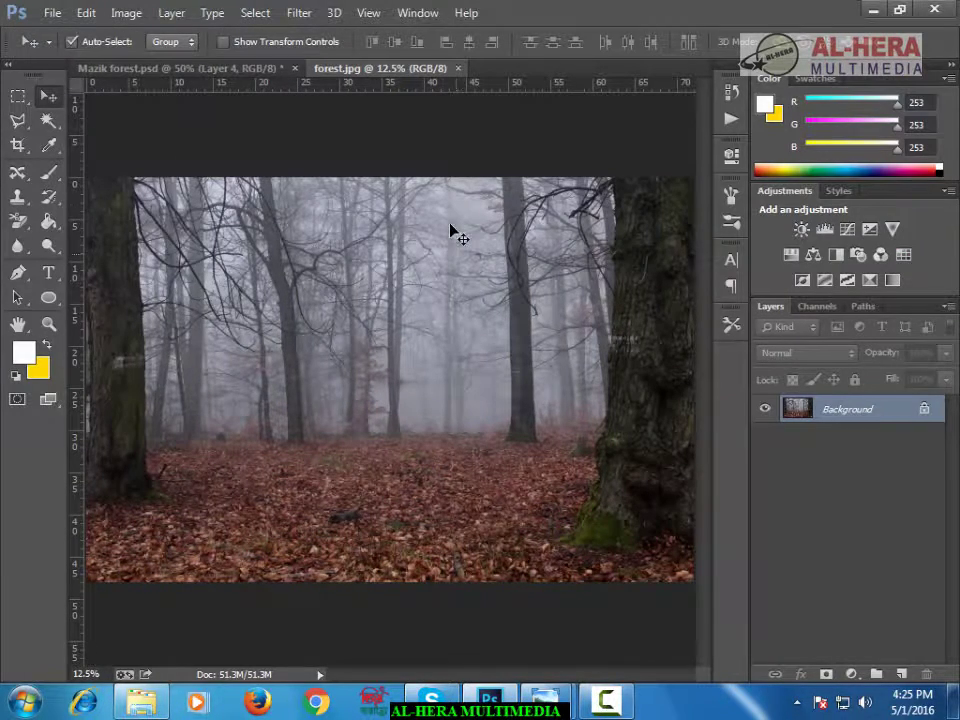
Resize the forest image to a width of 1200 pixels, keeping its proportions and 72 pixels/inch resolution
left_click(126, 13)
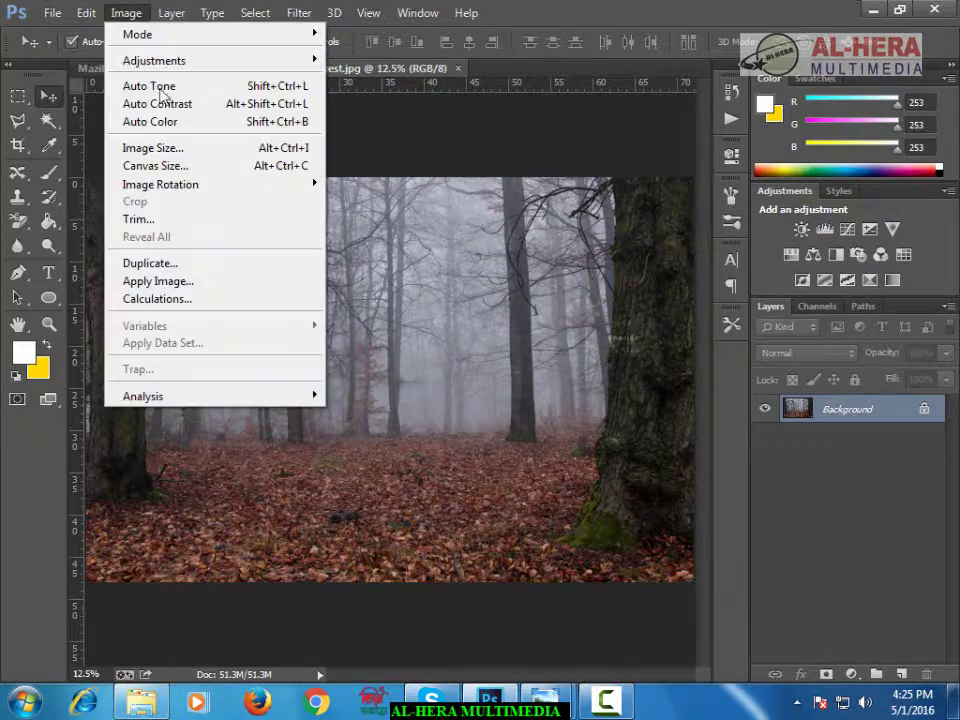
left_click(160, 148)
type("12")
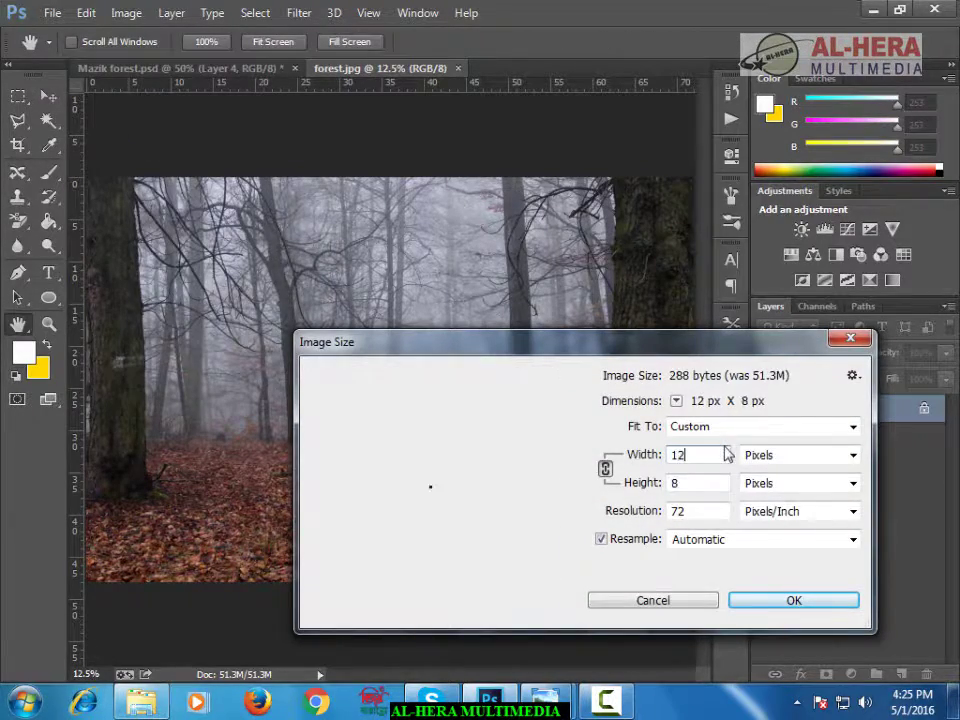
type("00")
key("Return")
key("v")
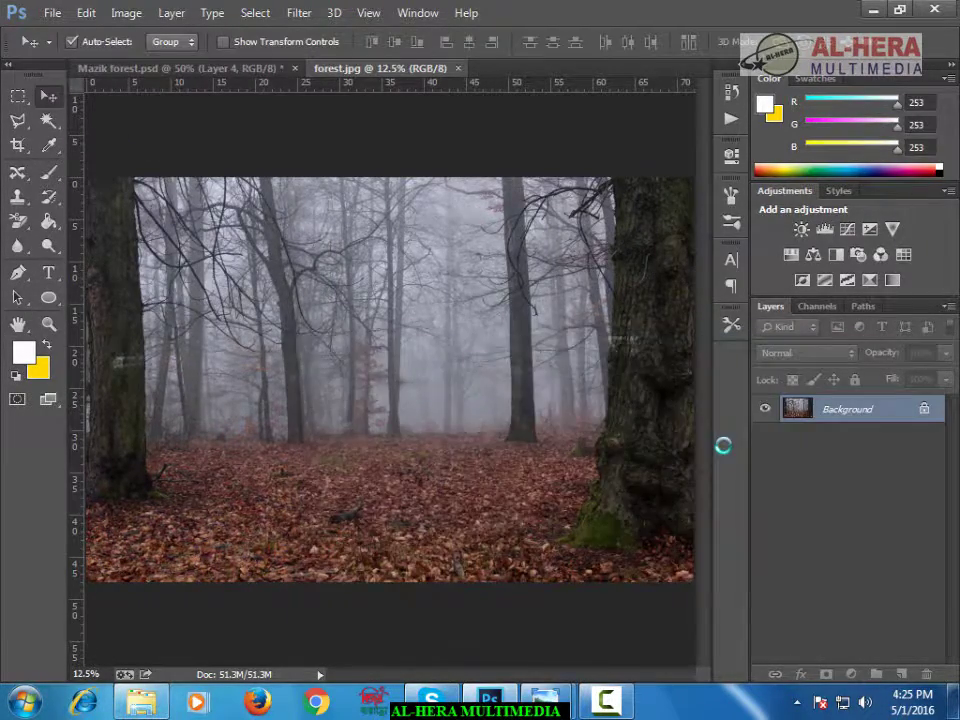
key("ctrl+plus")
key("ctrl+plus")
key("ctrl+plus")
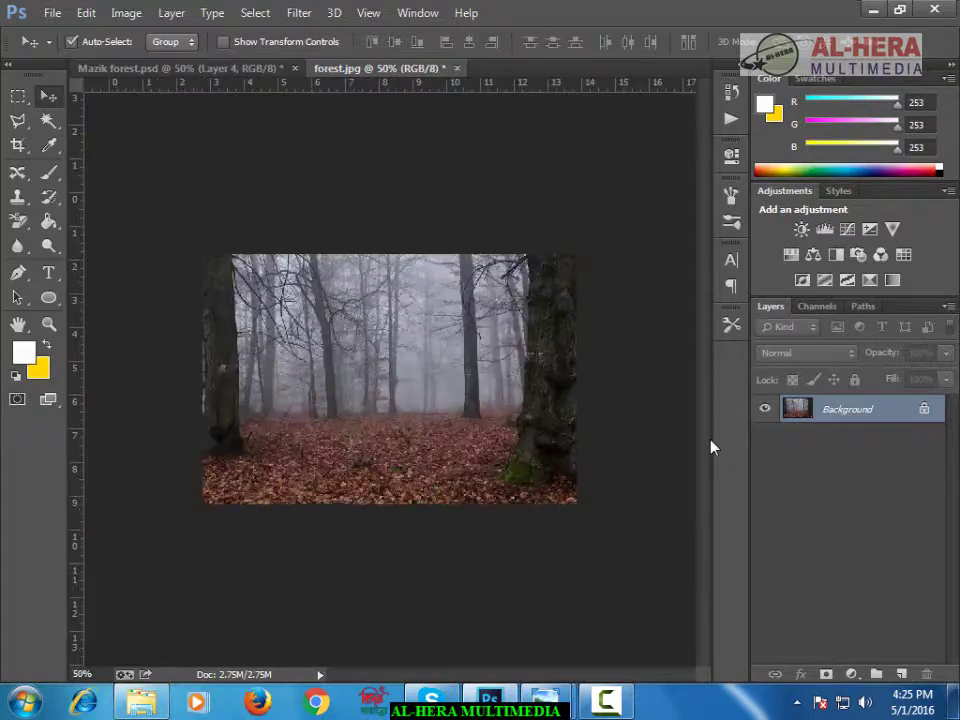
key("ctrl+plus")
key("ctrl+plus")
key("ctrl+minus")
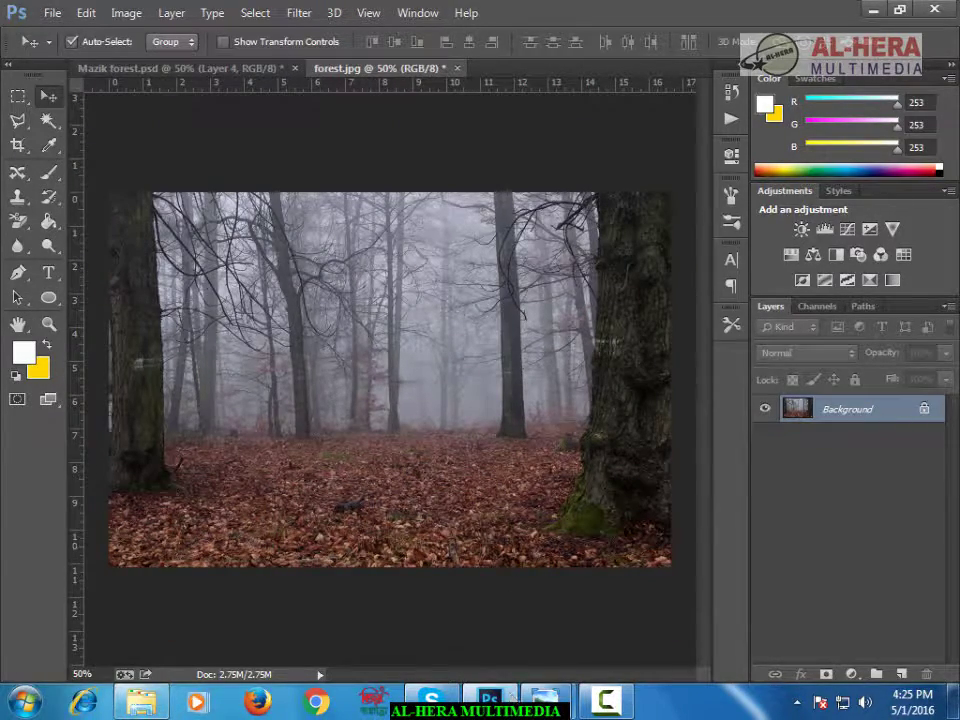
Review the finished Mazik-forest reference picture in Windows Photo Viewer and return to the forest document
mouse_move(545, 700)
left_click(617, 640)
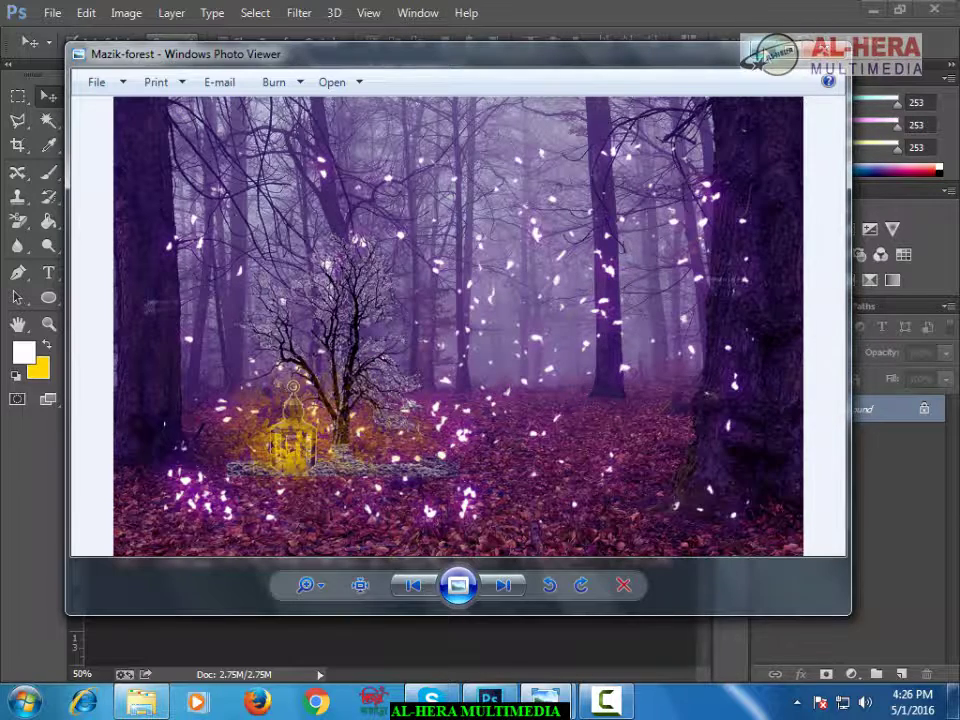
key("alt+F4")
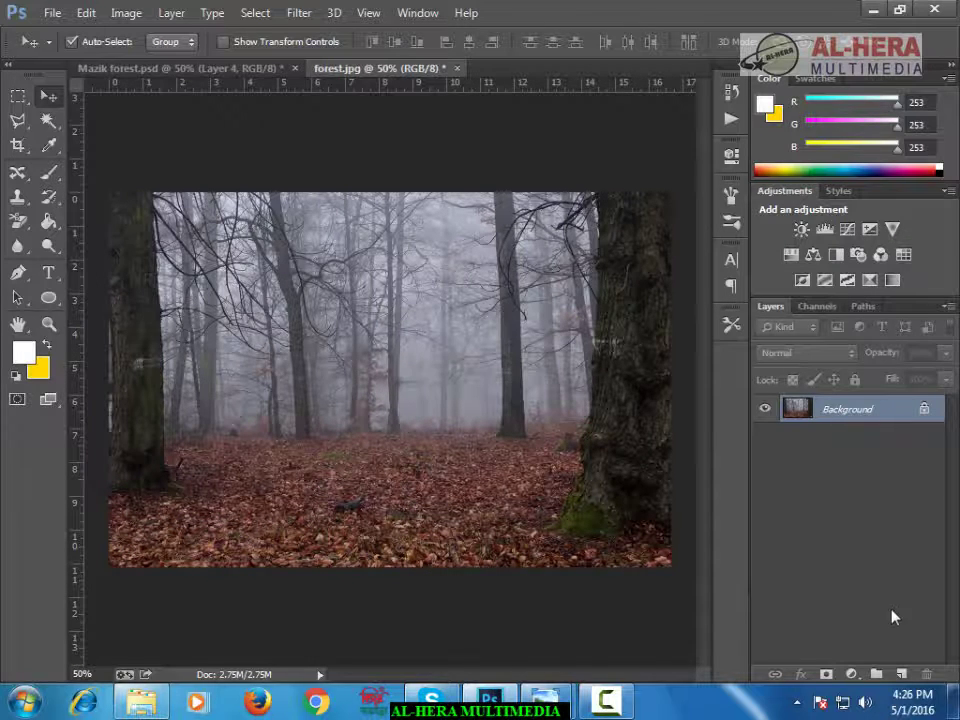
Add a new blank layer above the background and a Gradient Map adjustment layer on top of it
left_click(900, 676)
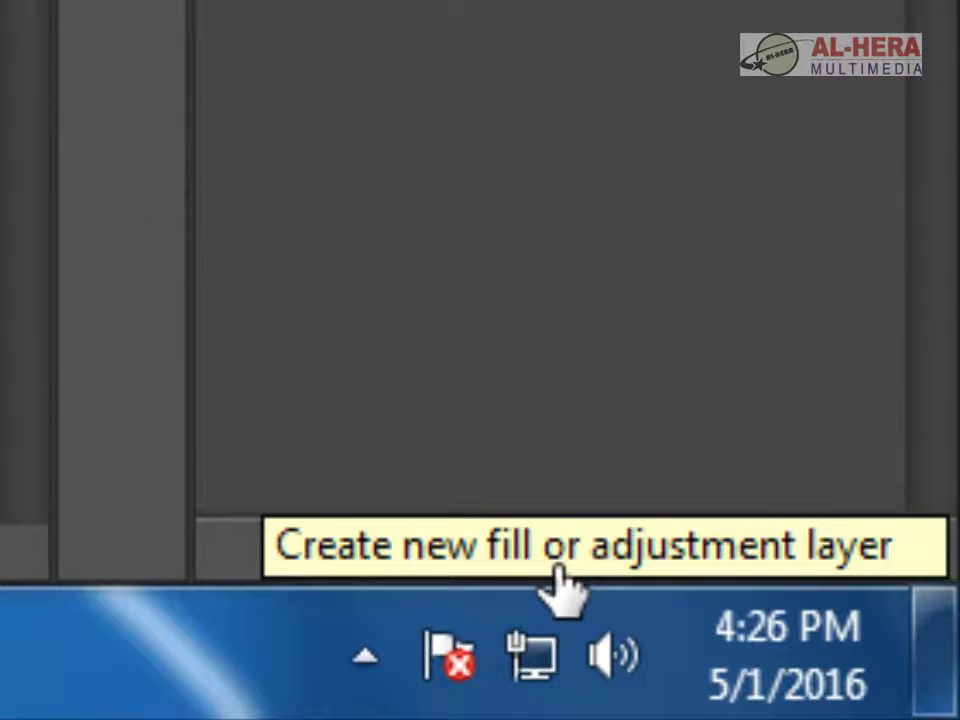
left_click(576, 552)
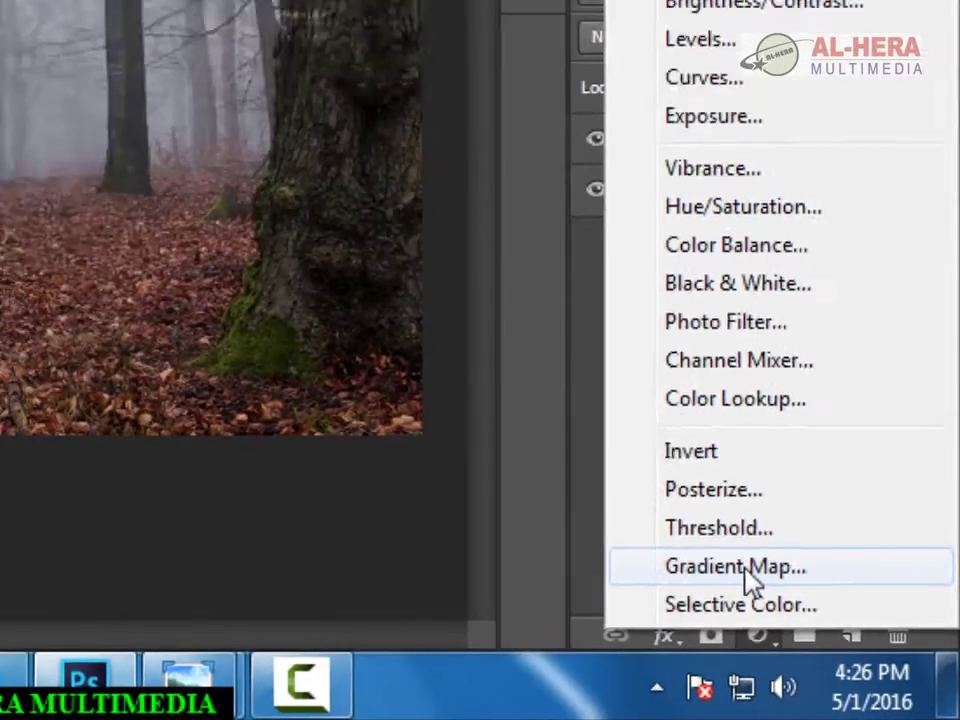
left_click(540, 425)
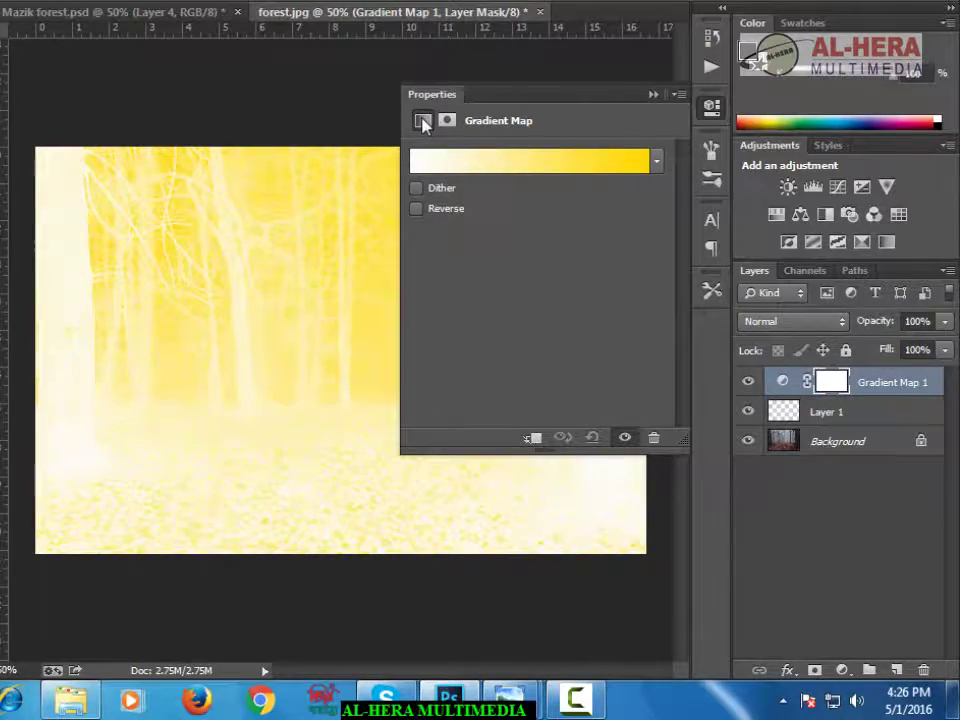
Base the gradient map on the Black, White preset and set its starting colour stop to #7e00ff
left_click(486, 164)
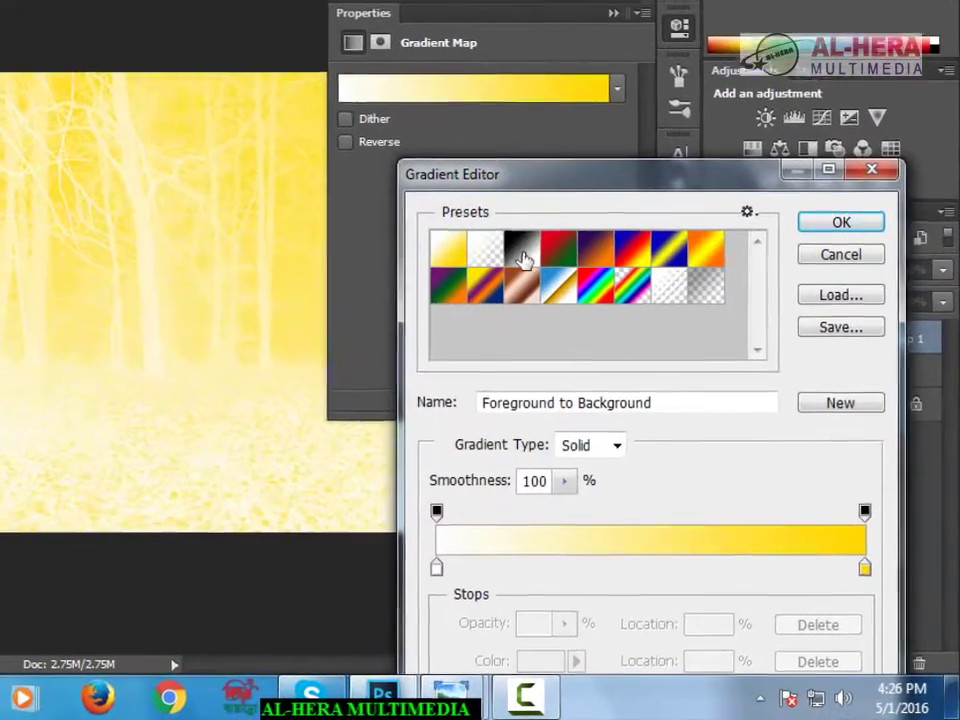
left_click(553, 286)
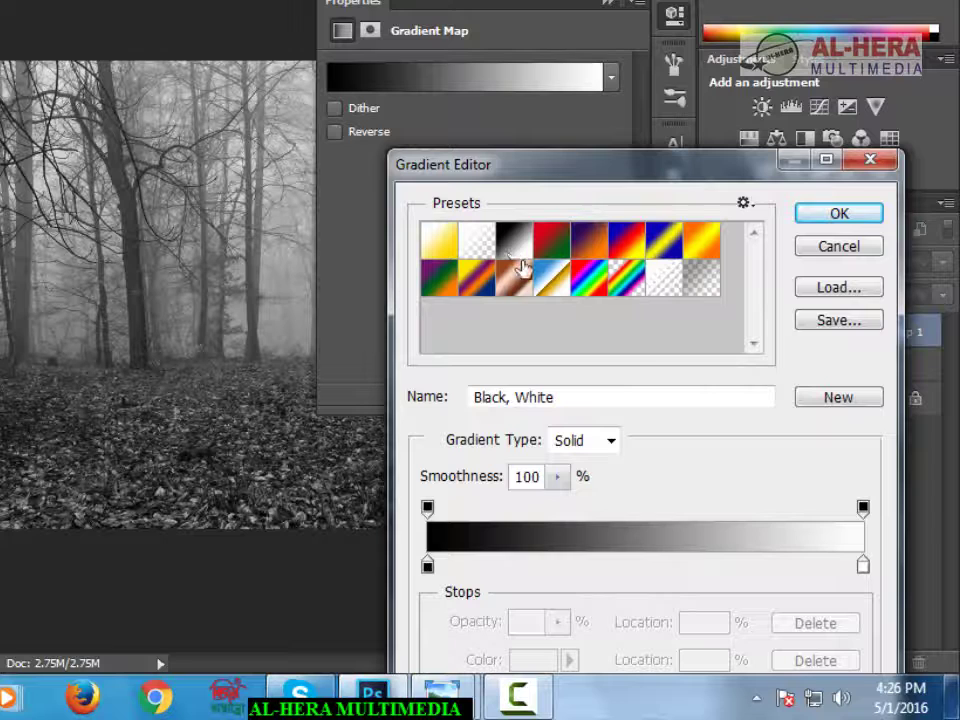
double_click(427, 567)
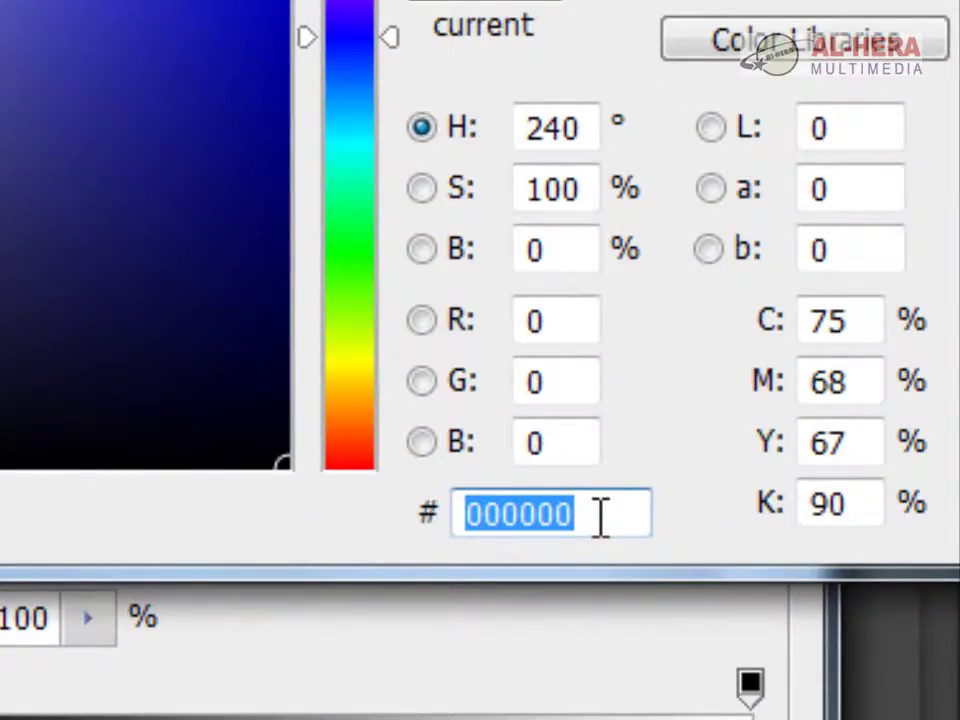
type("7")
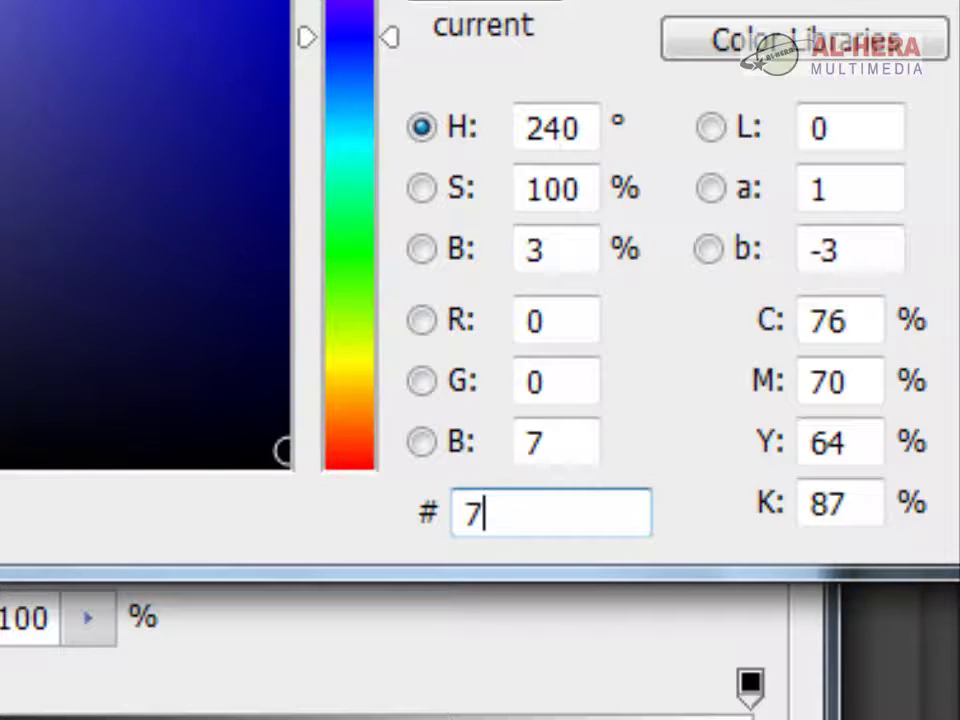
type("e")
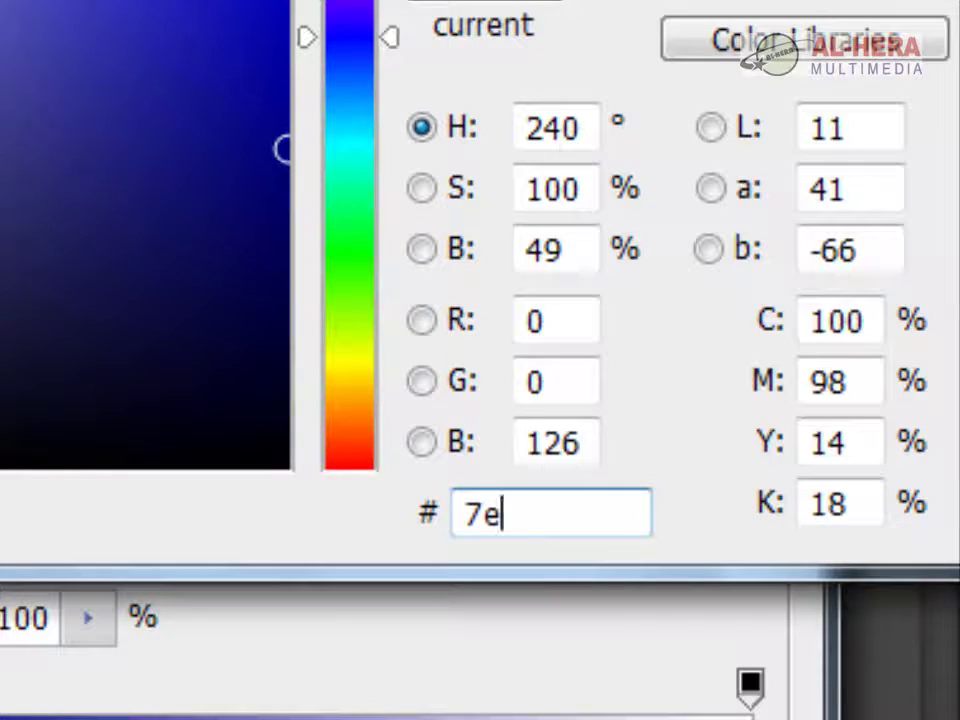
type("00")
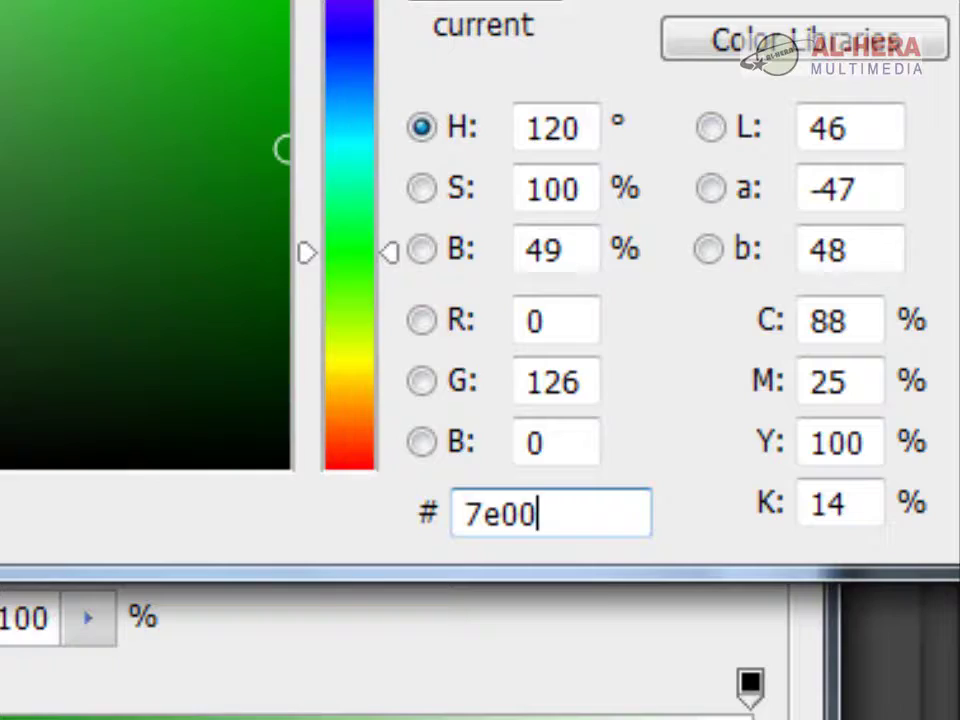
type("ff")
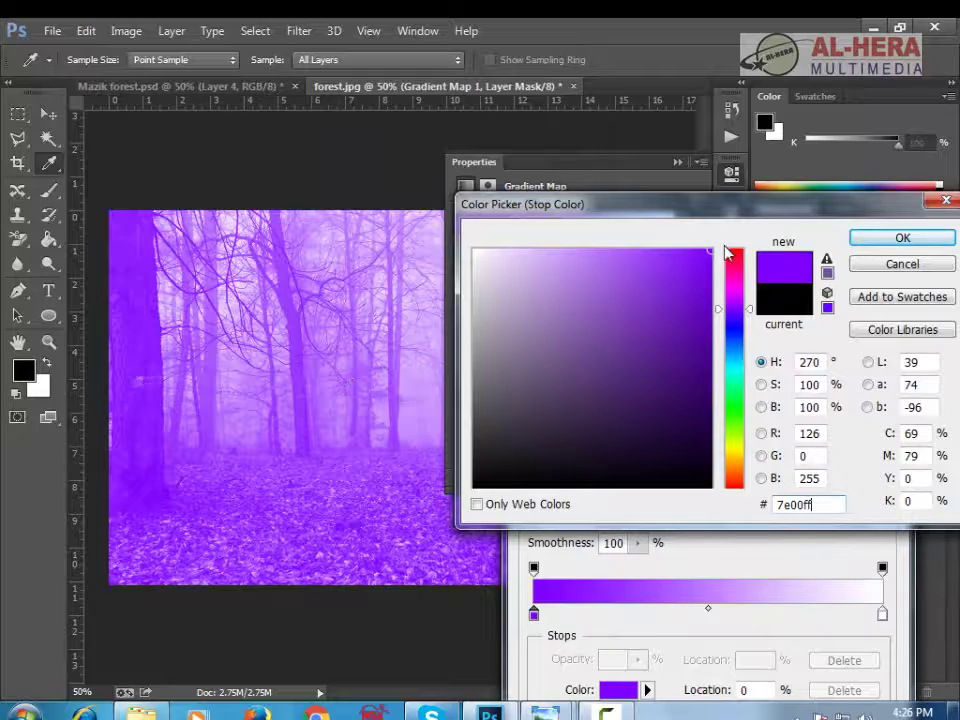
left_click(900, 238)
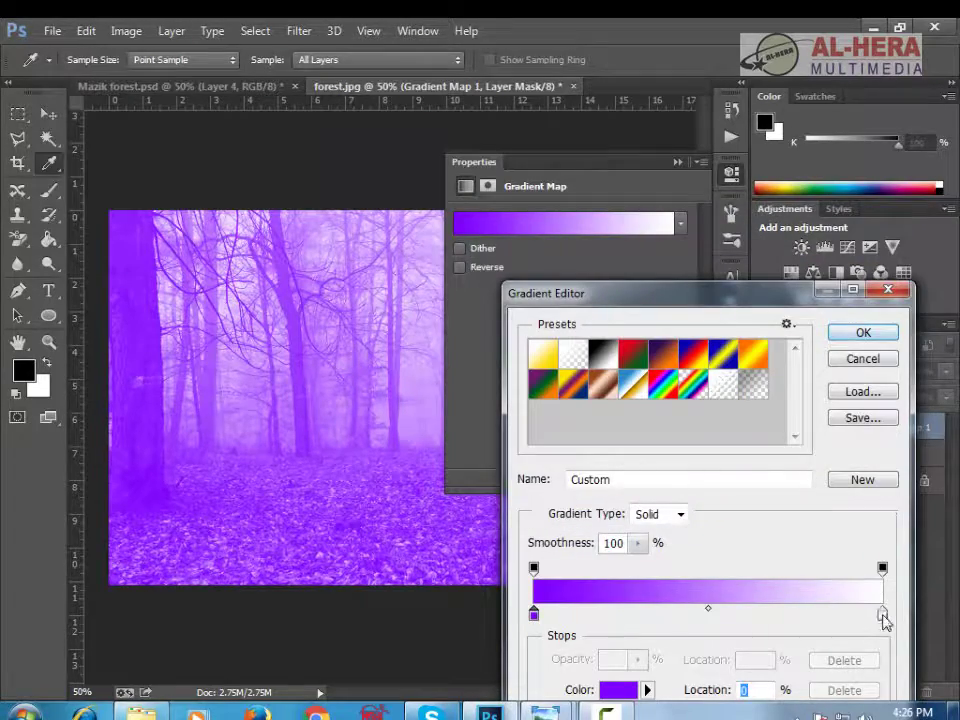
Set the gradient's end colour stop to #1e1e1e, accept the gradient and collapse the adjustment's properties
double_click(882, 615)
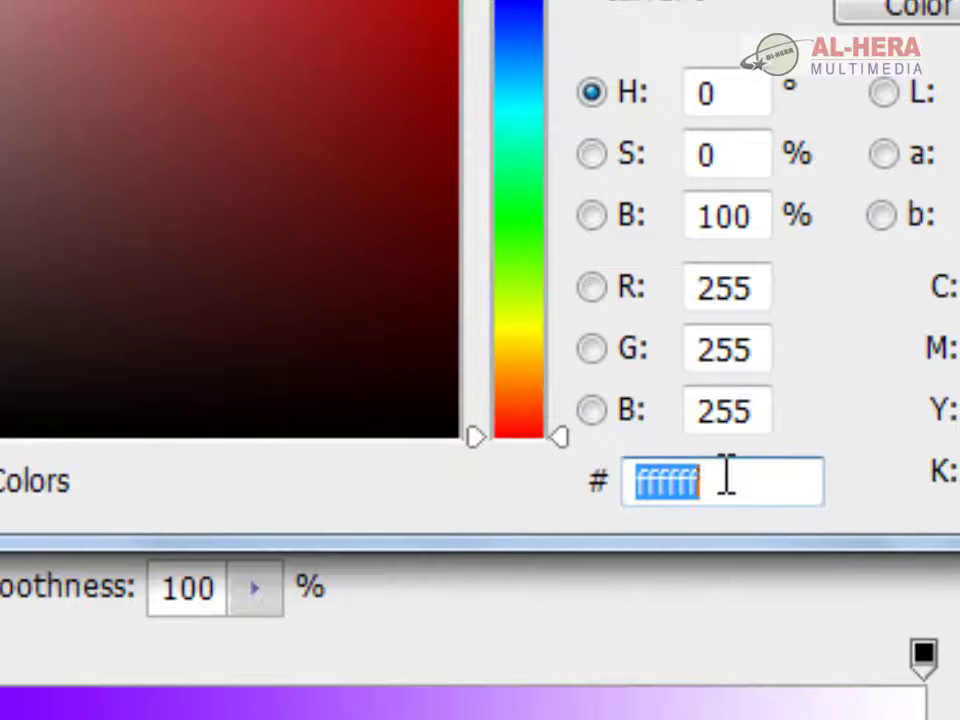
type("1e1")
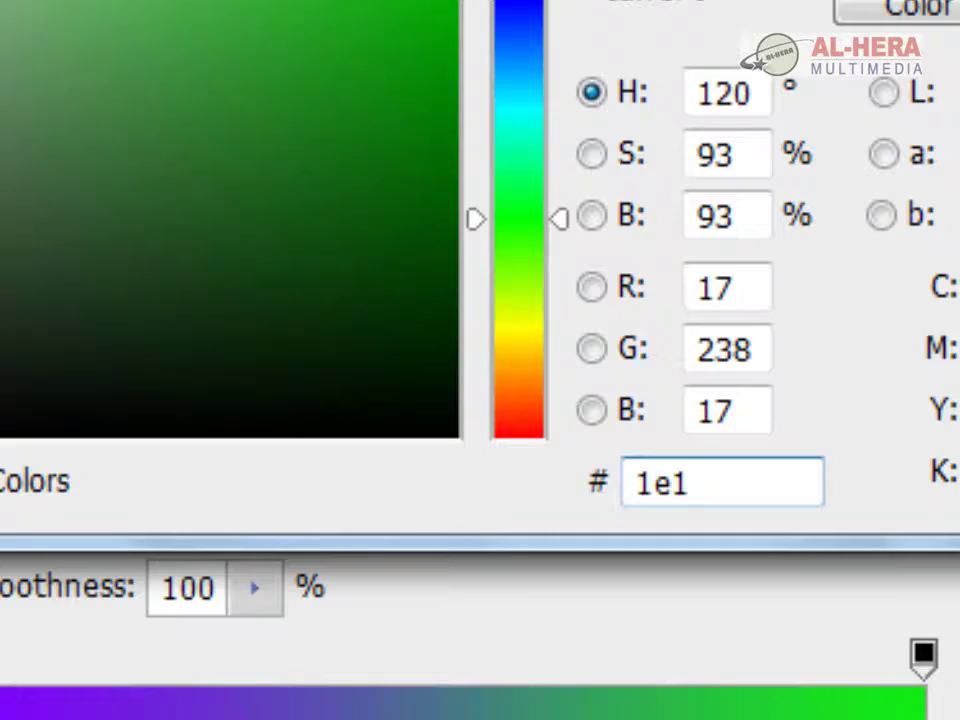
type("e1e")
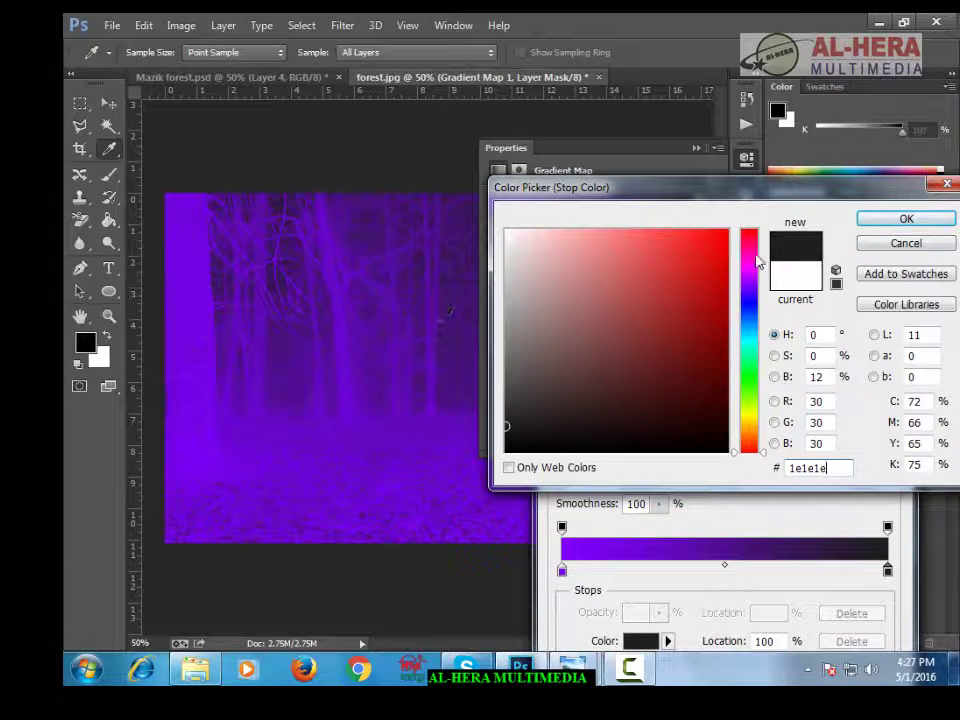
left_click(884, 224)
left_click(850, 311)
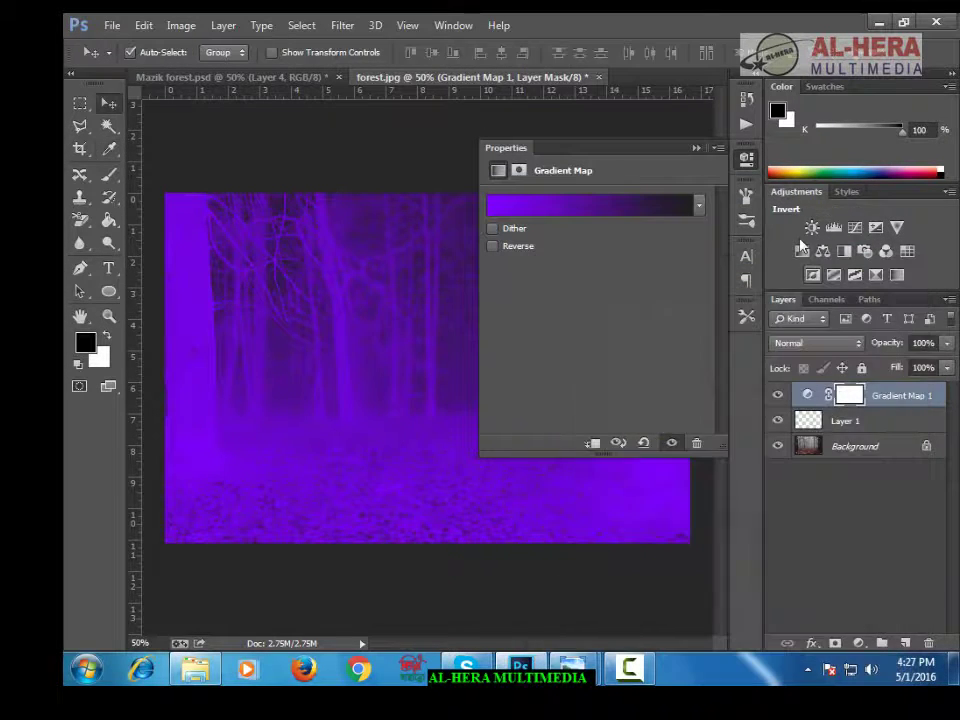
left_click(694, 149)
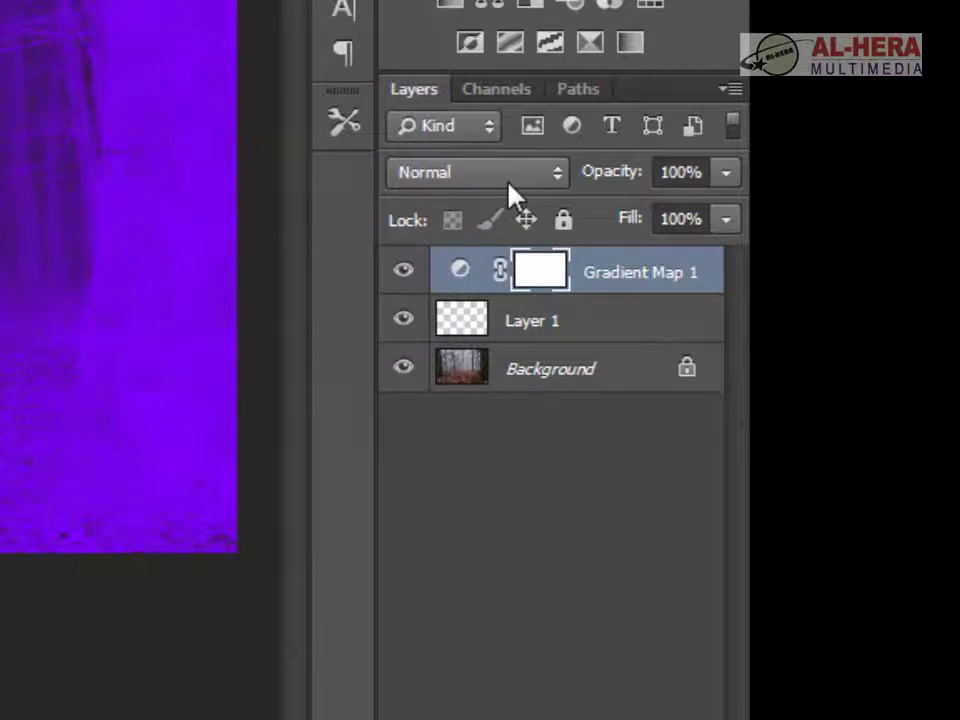
Set the Gradient Map layer's blend mode to Soft Light and its opacity to 72%
left_click(508, 184)
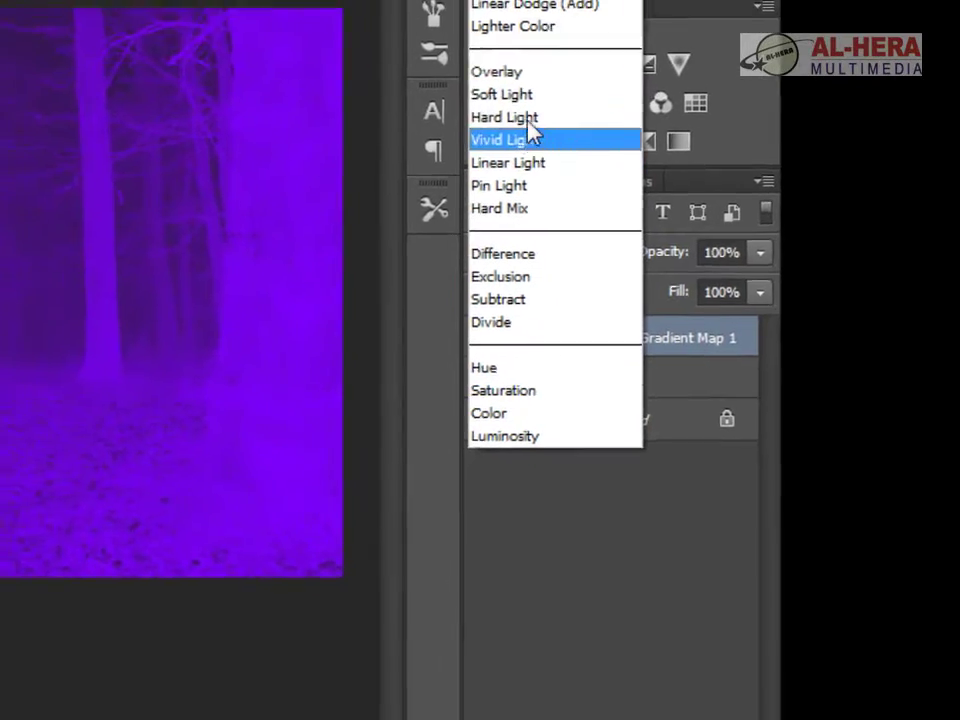
left_click(490, 37)
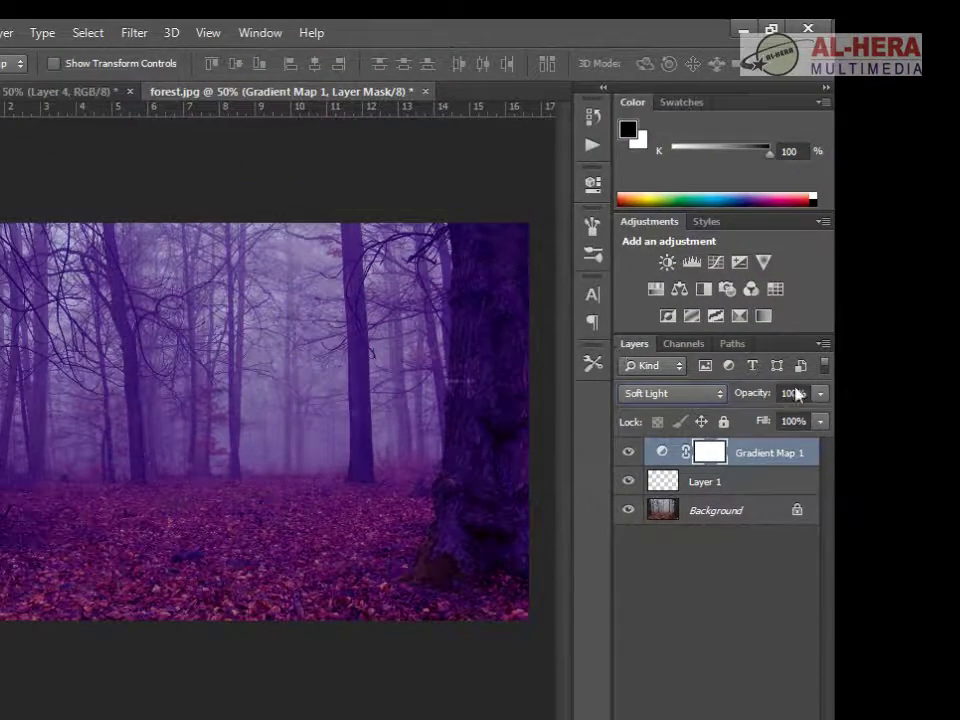
left_click(820, 393)
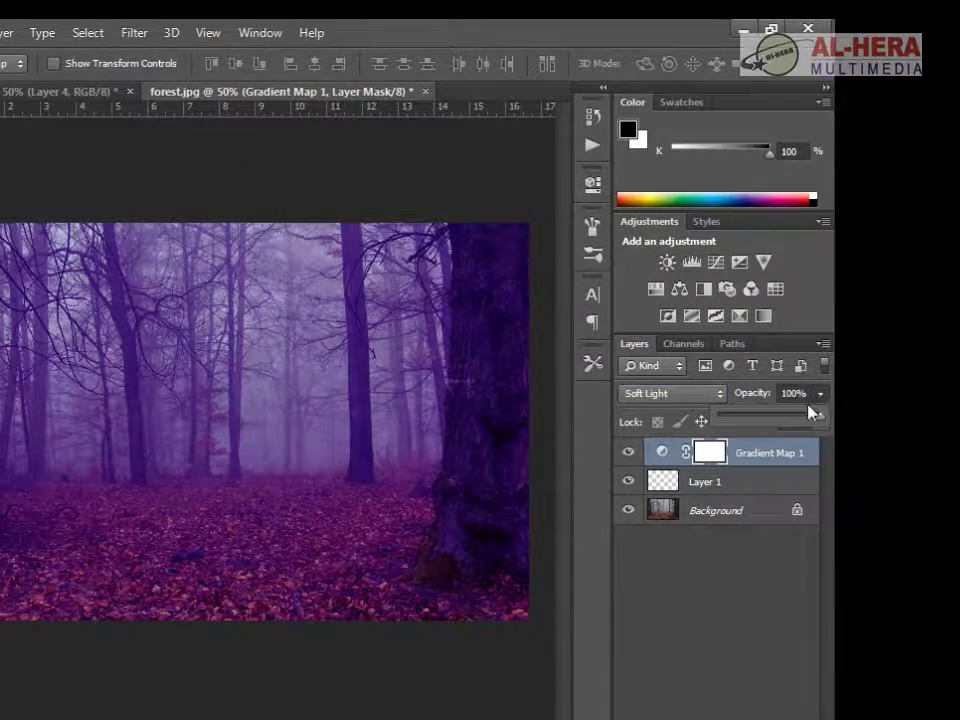
left_click_drag(819, 413, 793, 425)
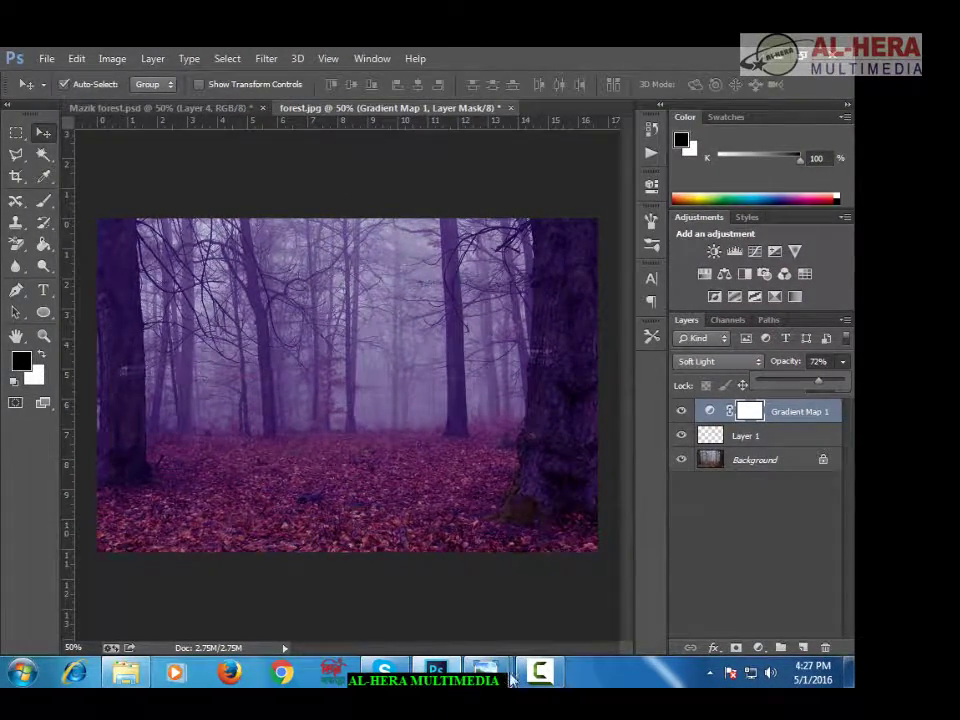
Review the Mazik-forest reference picture in Windows Photo Viewer and return to the forest document in Photoshop
mouse_move(485, 672)
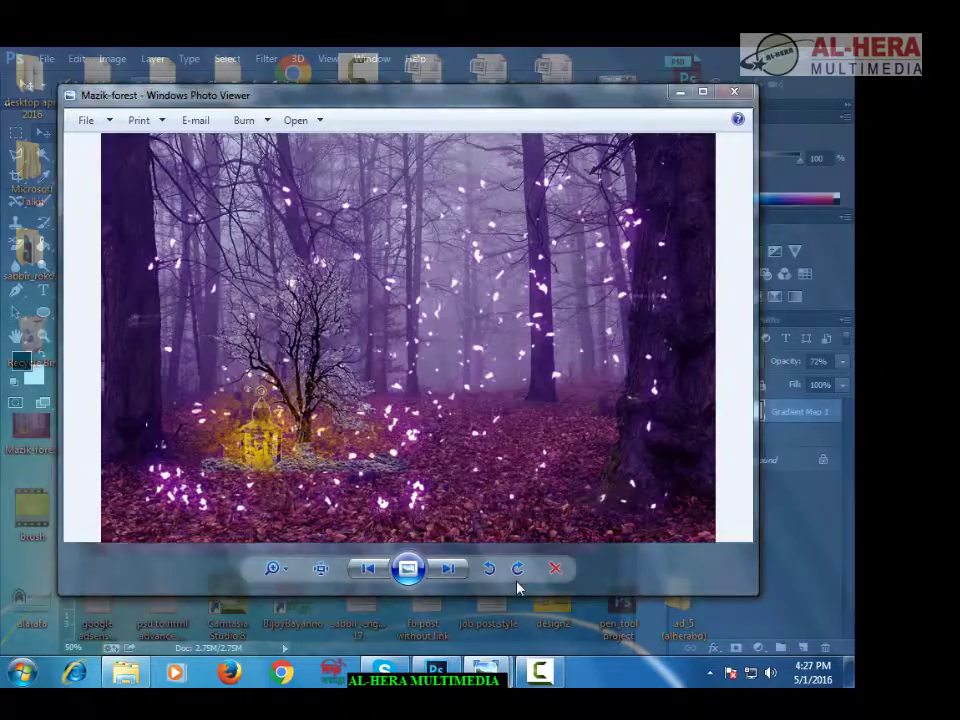
left_click(518, 589)
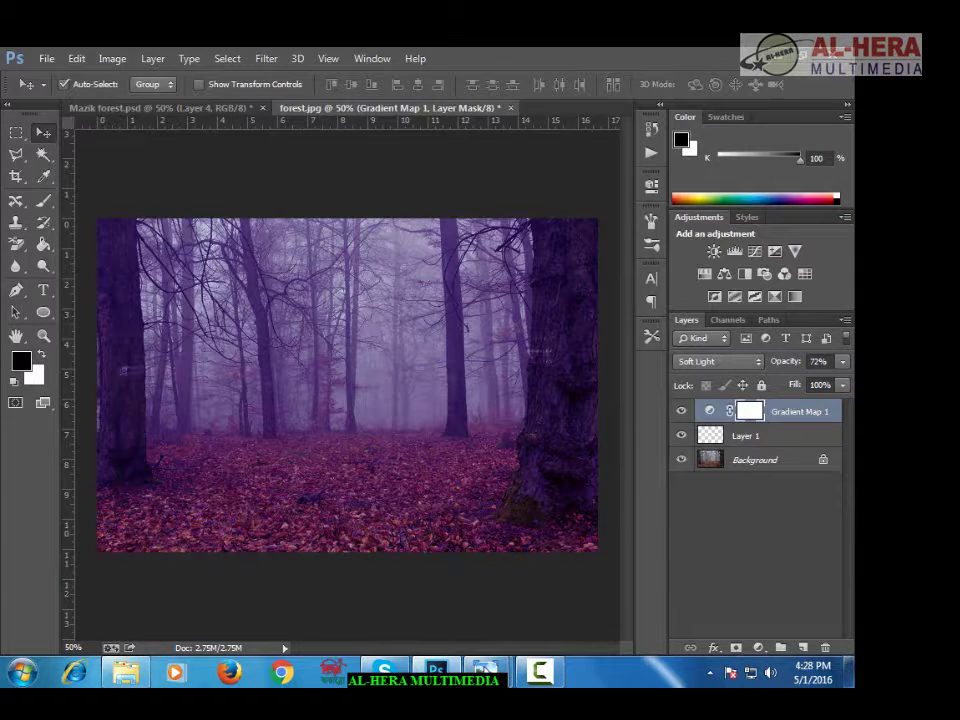
mouse_move(485, 670)
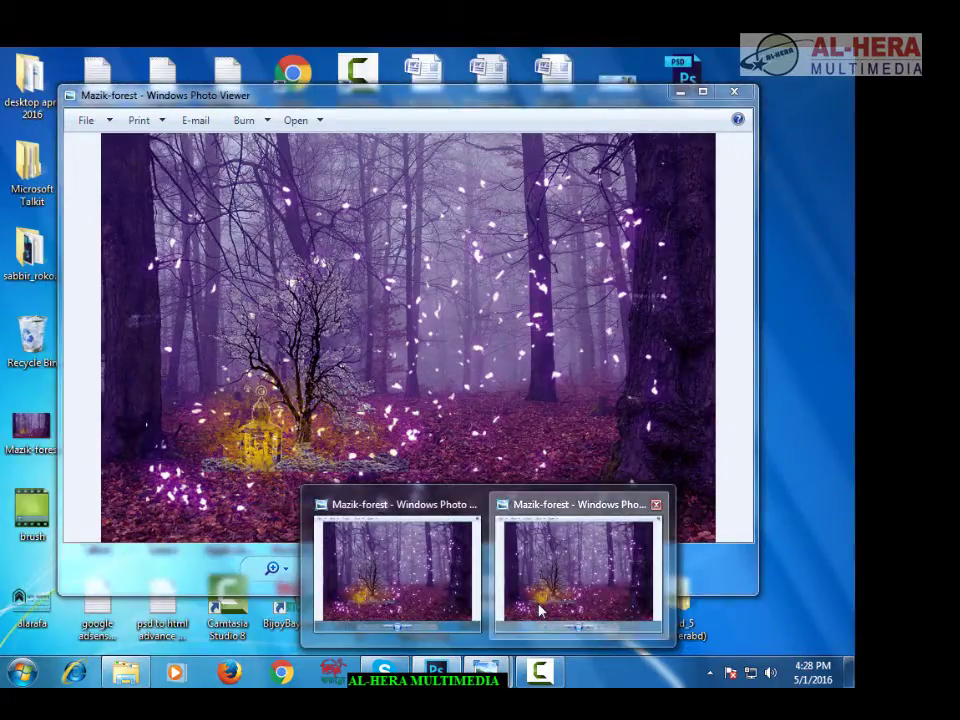
left_click(540, 608)
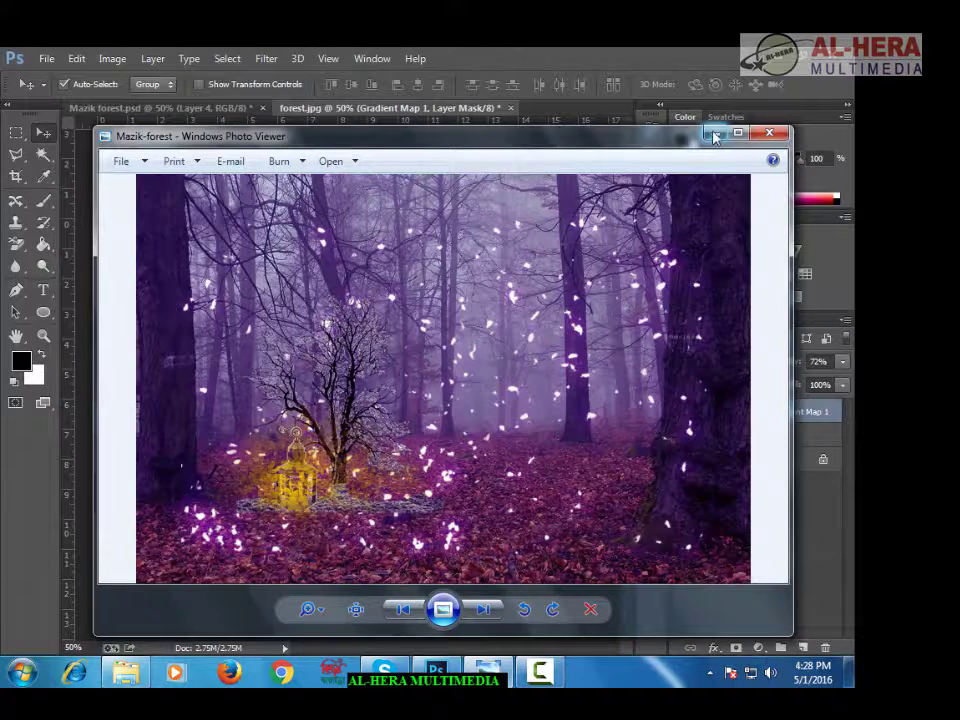
left_click(527, 107)
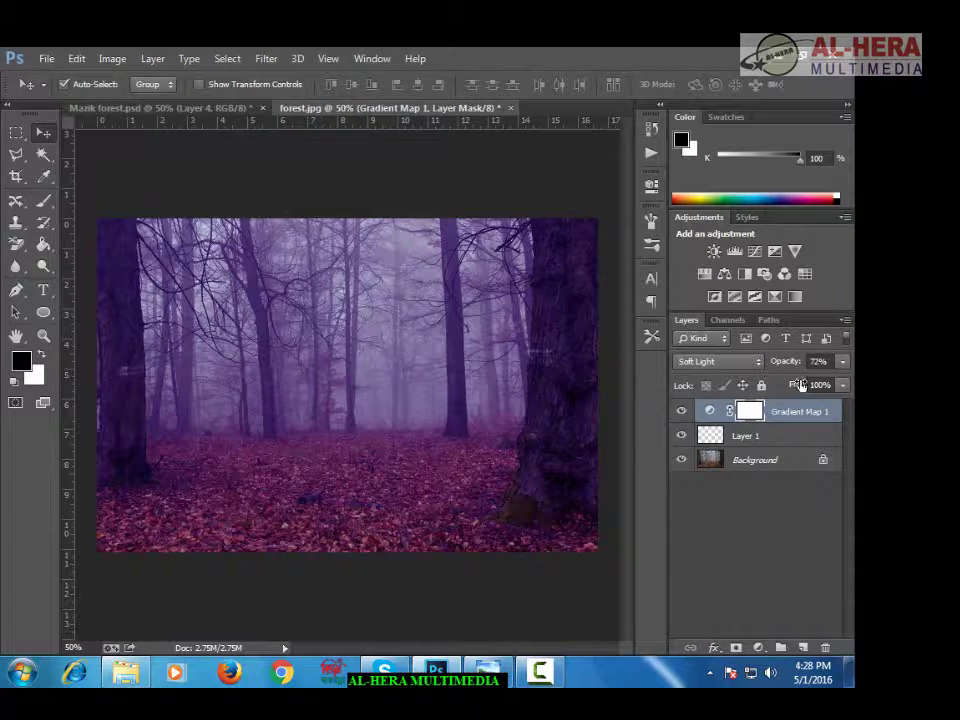
Add a new blank layer directly above the background and name it spark brush
left_click(803, 647)
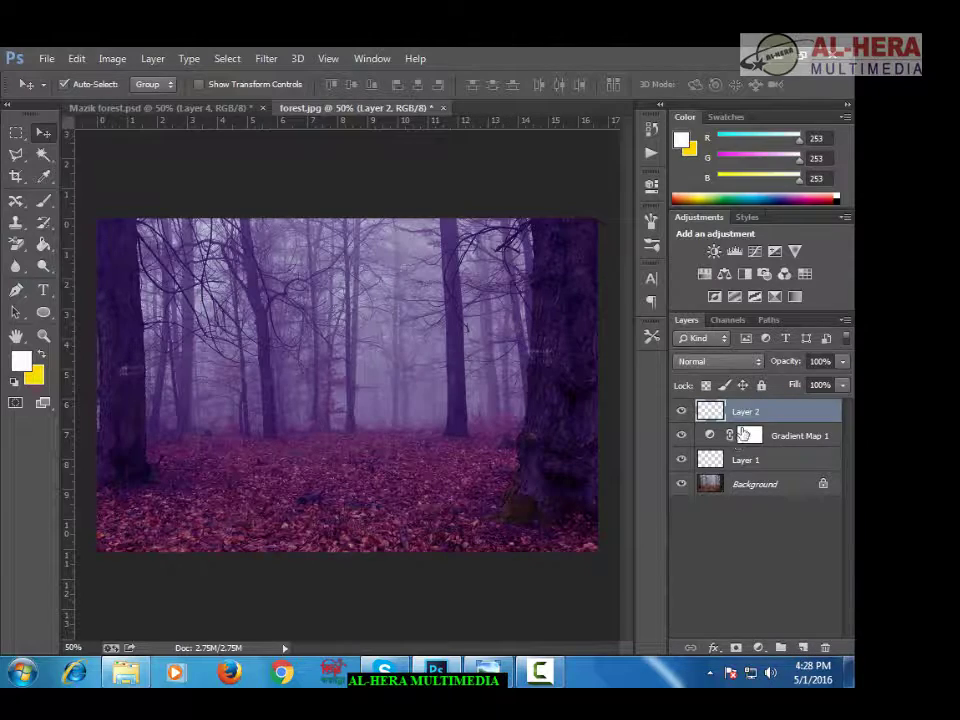
left_click_drag(746, 413, 755, 462)
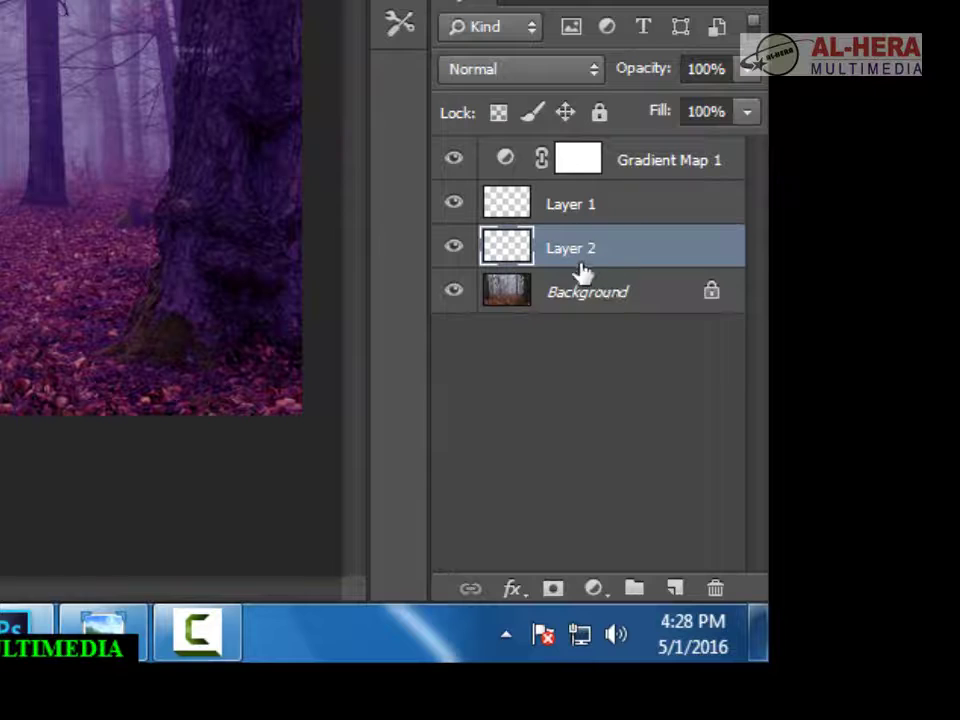
double_click(566, 250)
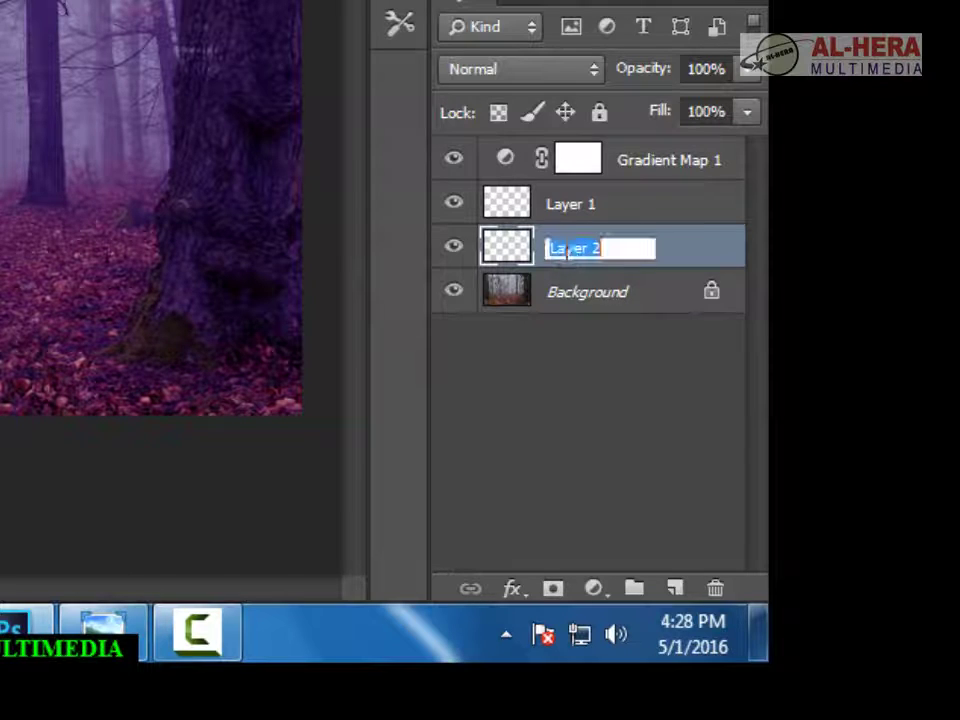
type("spark brush")
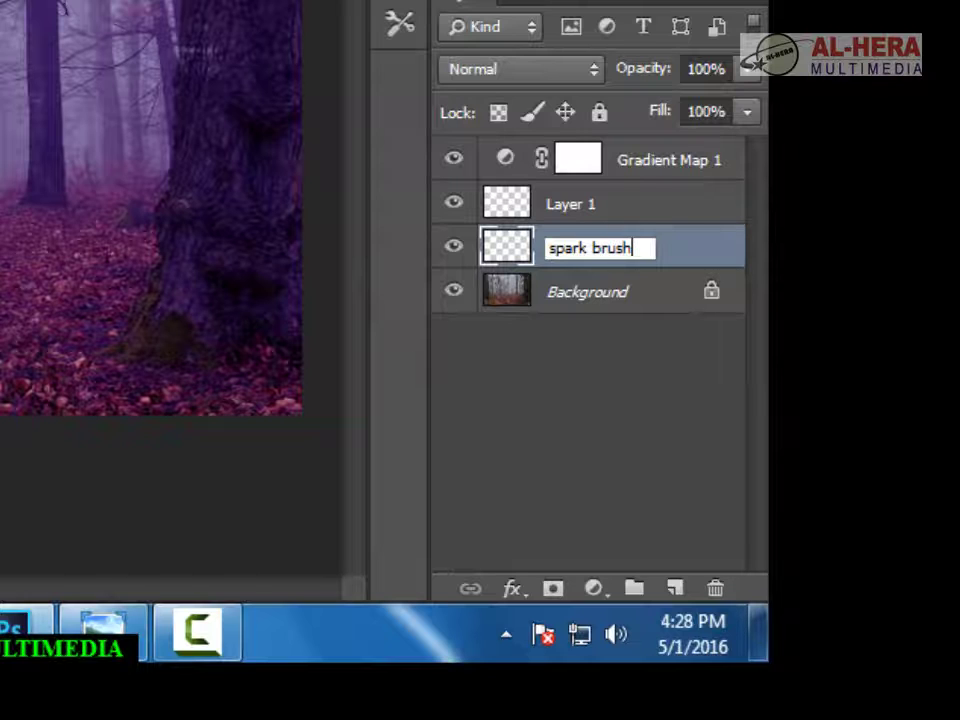
key("Return")
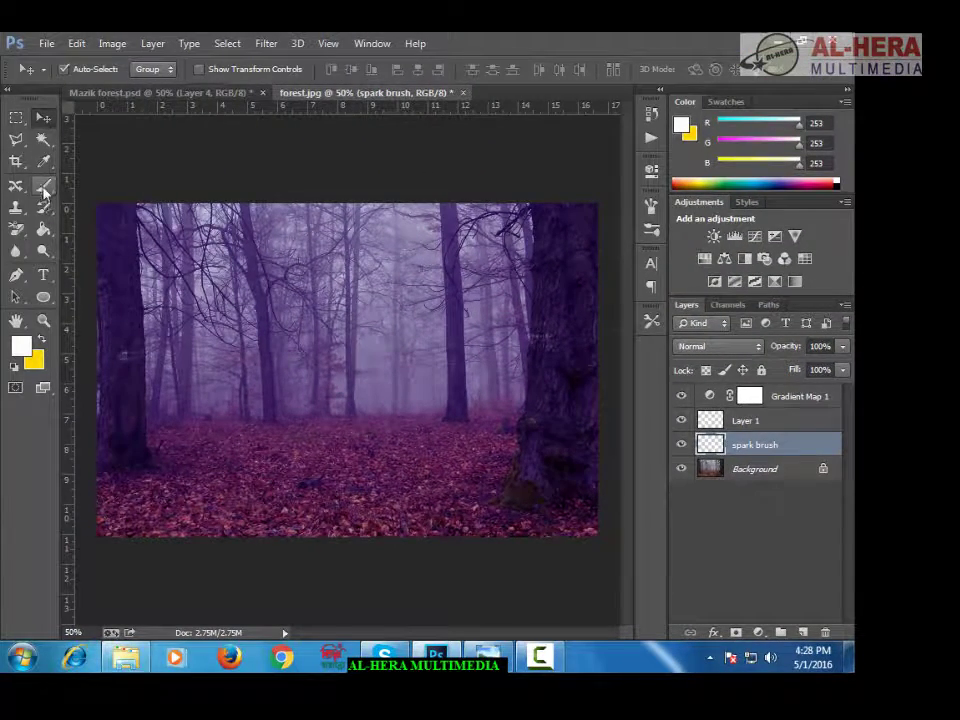
Activate the Brush tool and look over the available brush tips
left_click(43, 187)
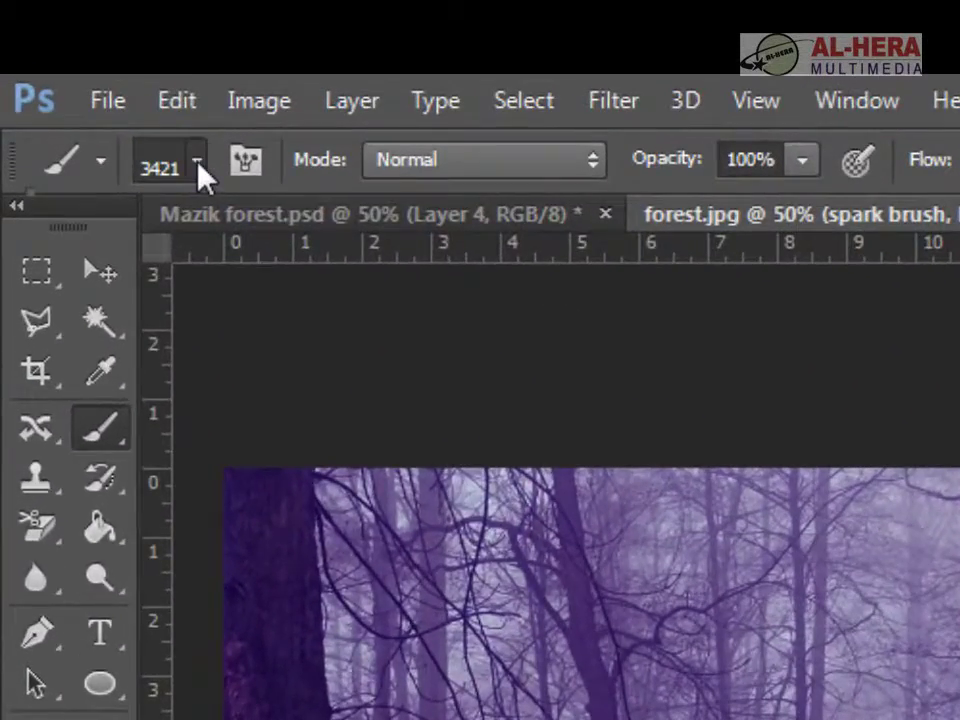
left_click(86, 69)
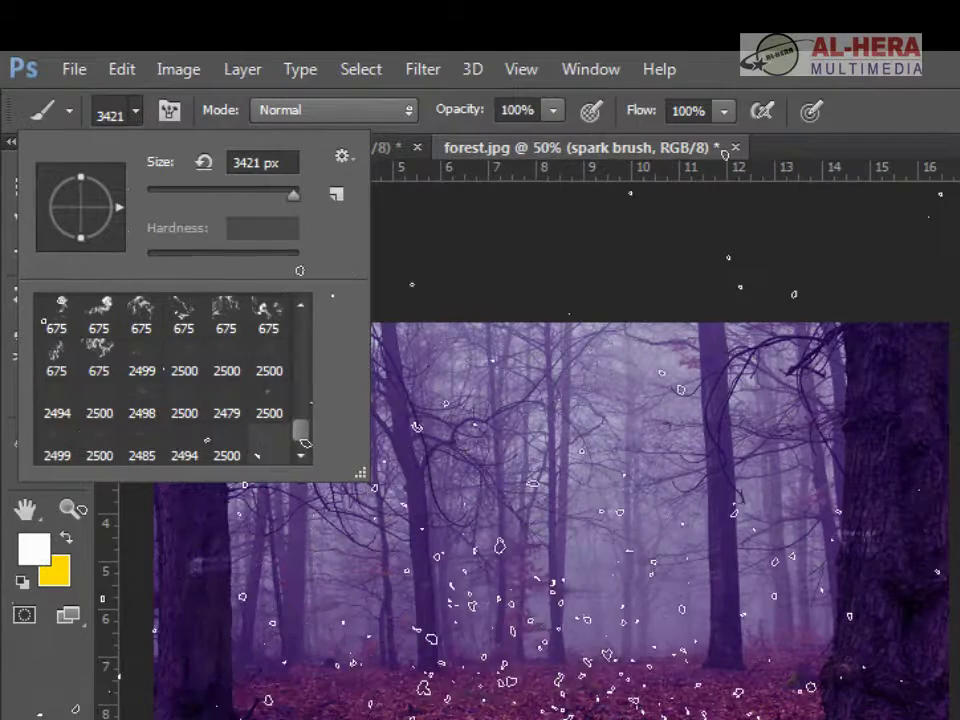
key("Escape")
Look into the Spark Brushes folder of the magic forest project in Windows Explorer and return to Photoshop
key("alt+Tab")
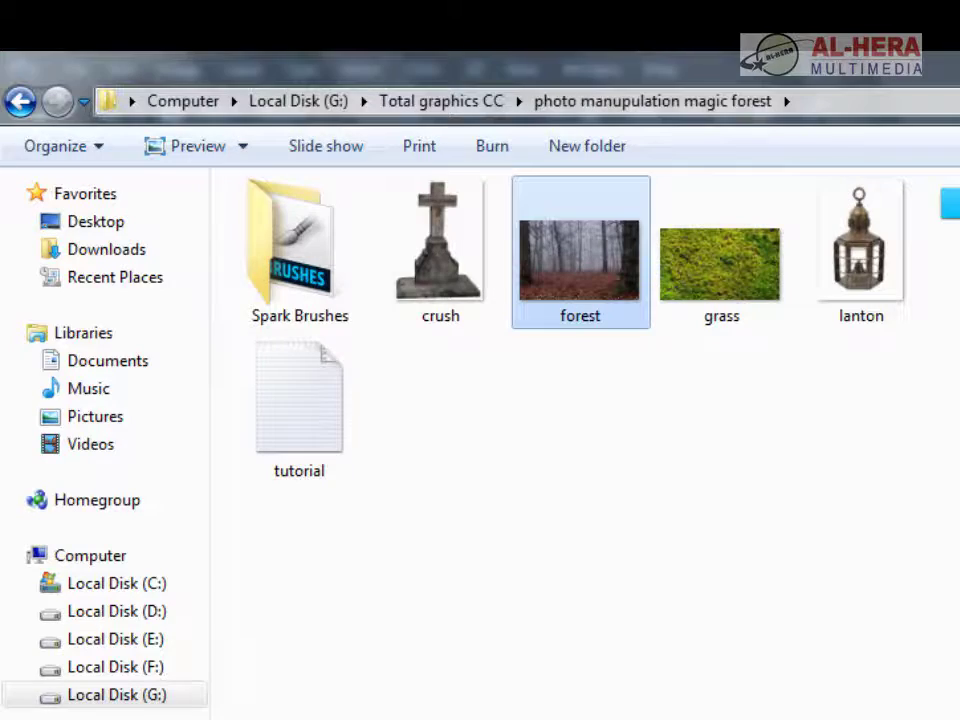
double_click(318, 316)
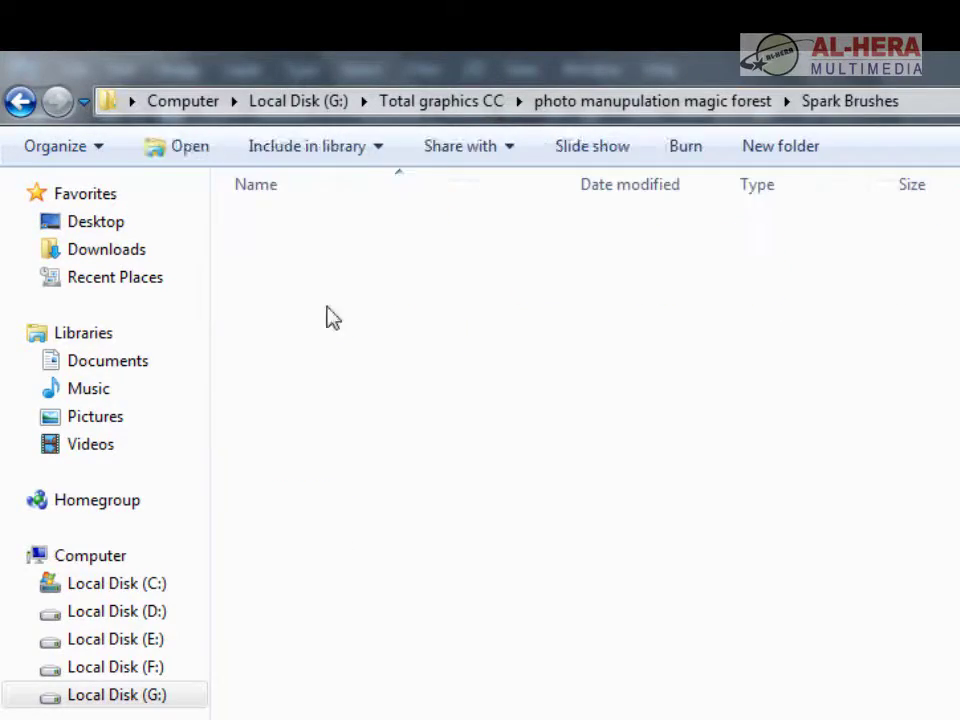
left_click(20, 101)
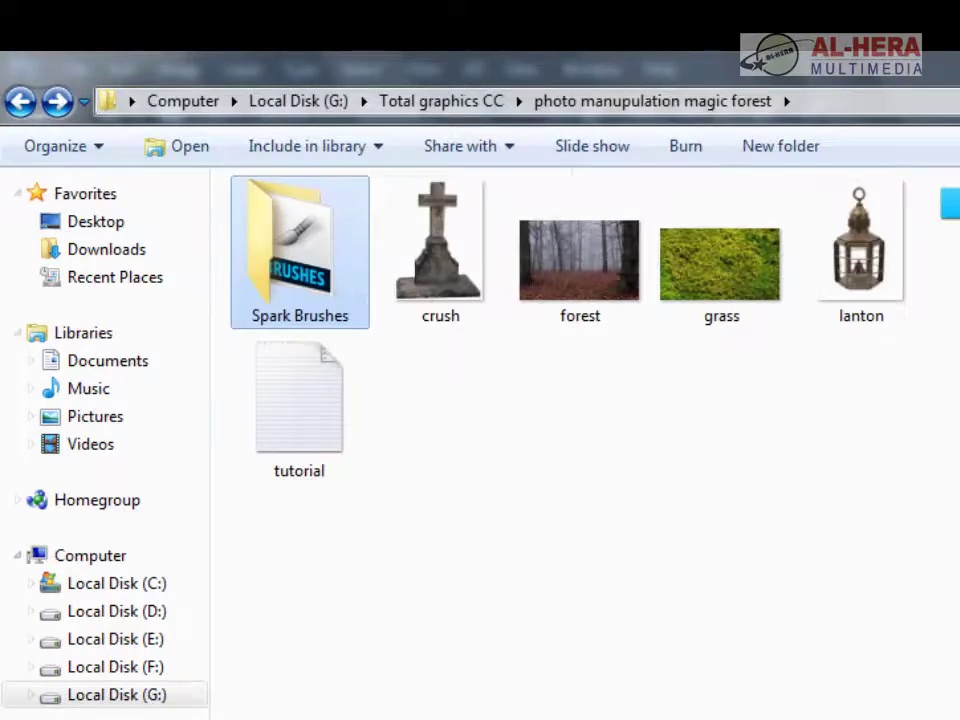
key("alt+Tab")
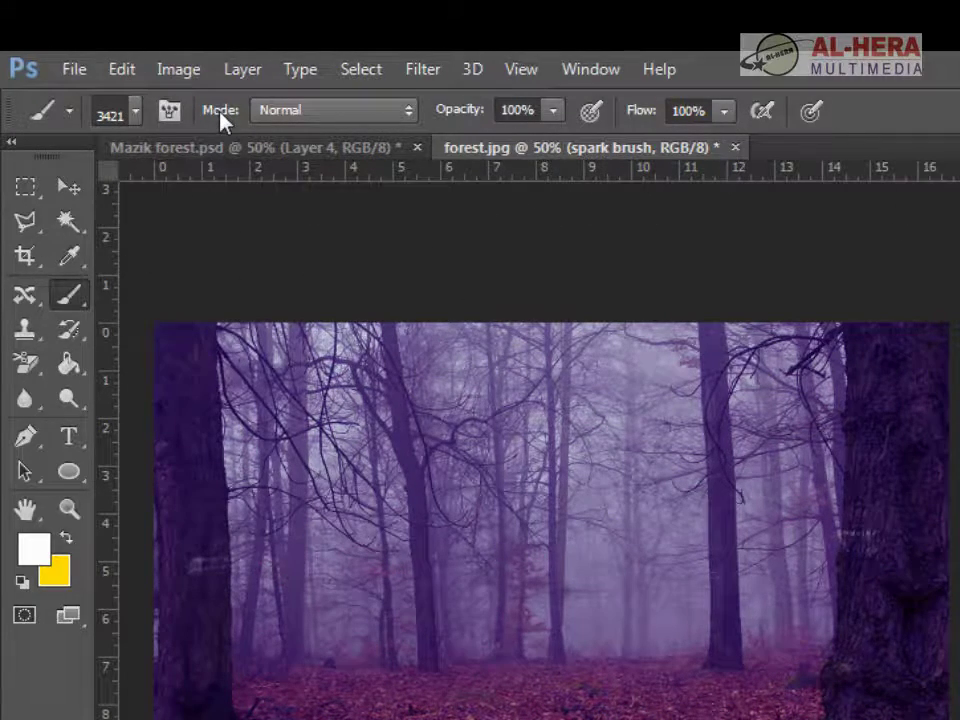
Choose a 2500 px spark brush tip and enlarge its size to 3421 px
left_click(136, 117)
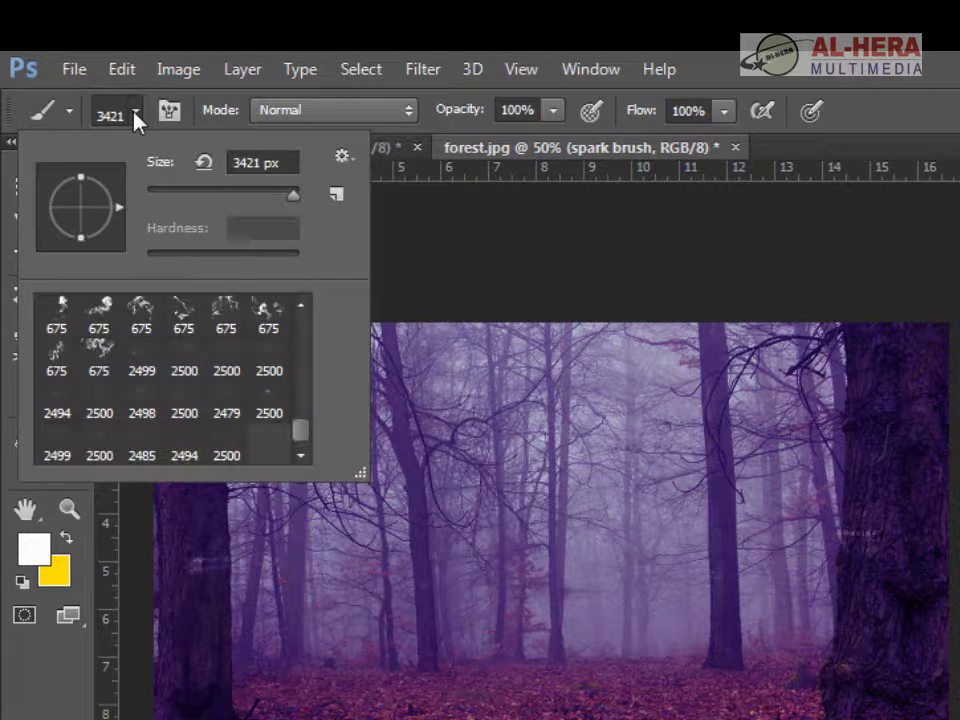
left_click(187, 424)
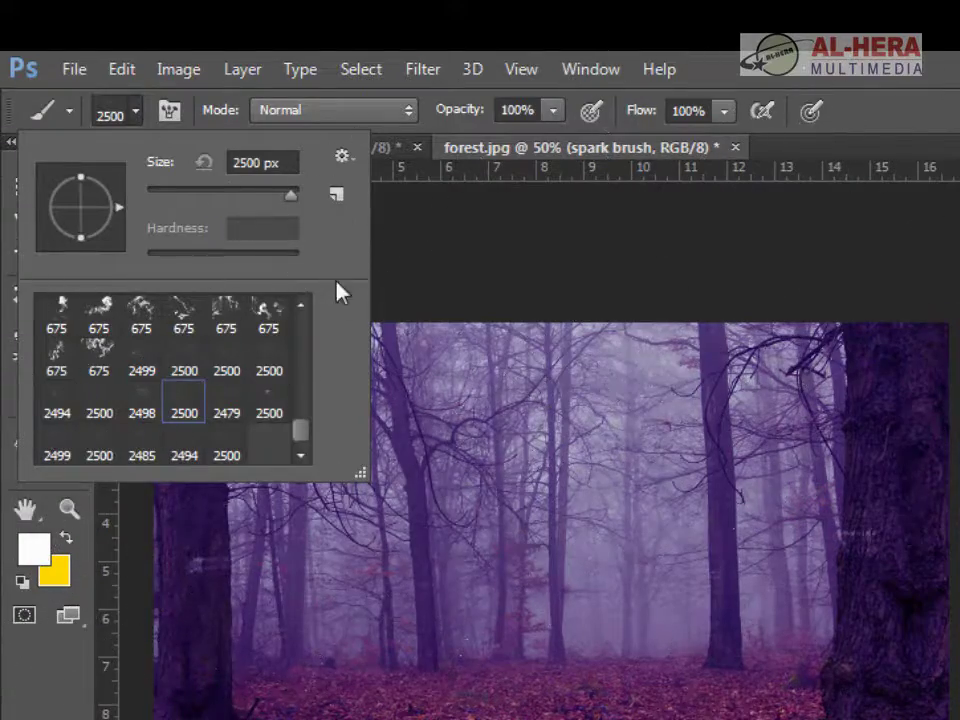
left_click_drag(290, 196, 296, 199)
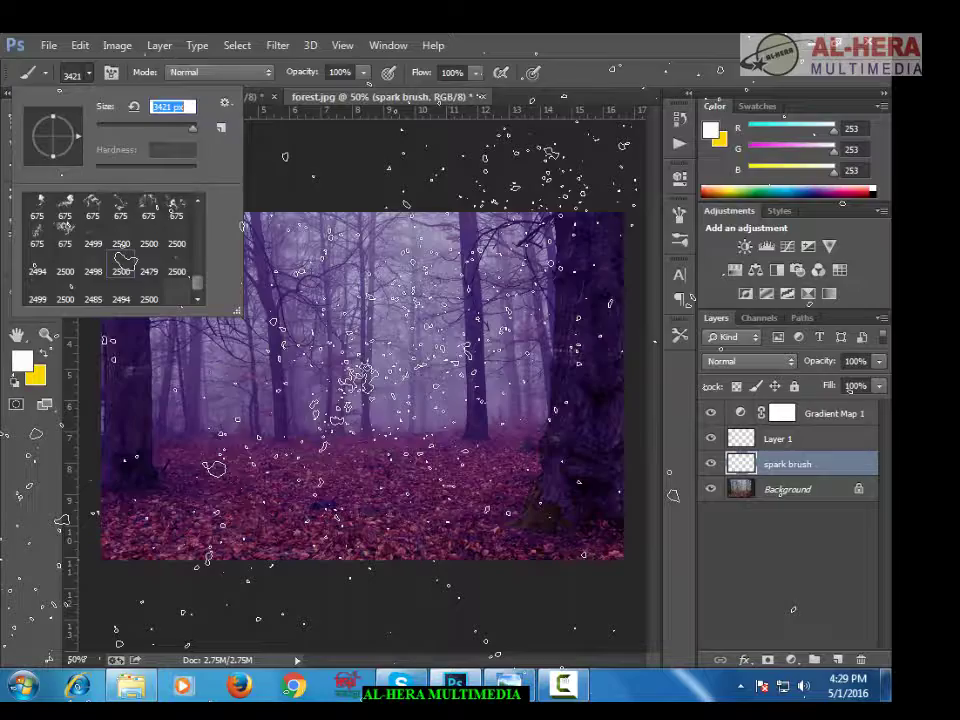
Try white spark stamps at three different positions over the forest, undoing each one
left_click(355, 380)
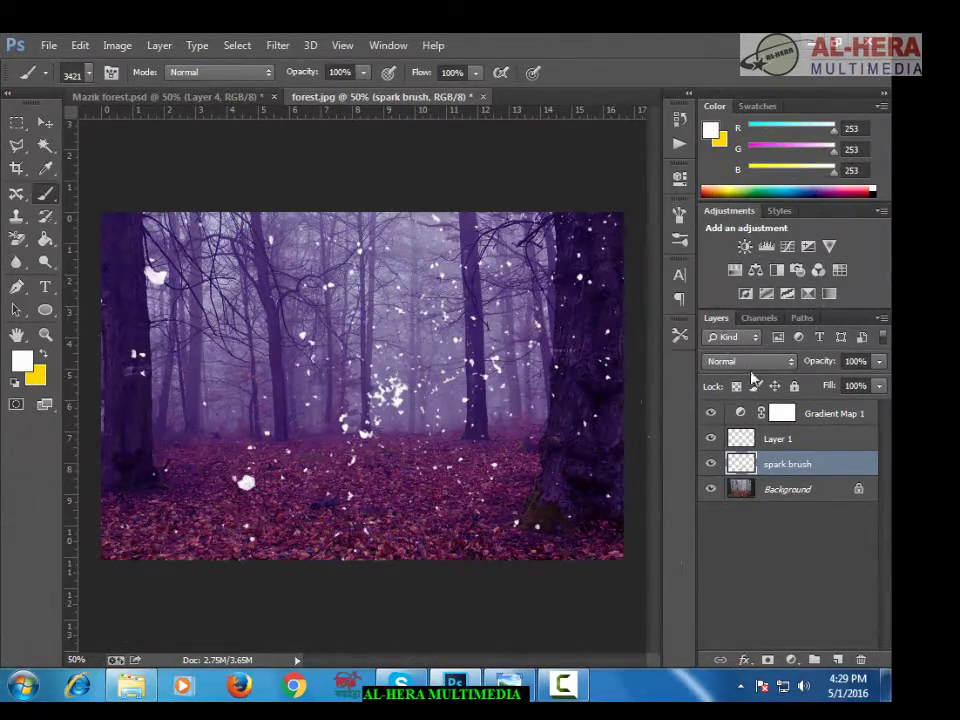
key("ctrl+z")
left_click(455, 408)
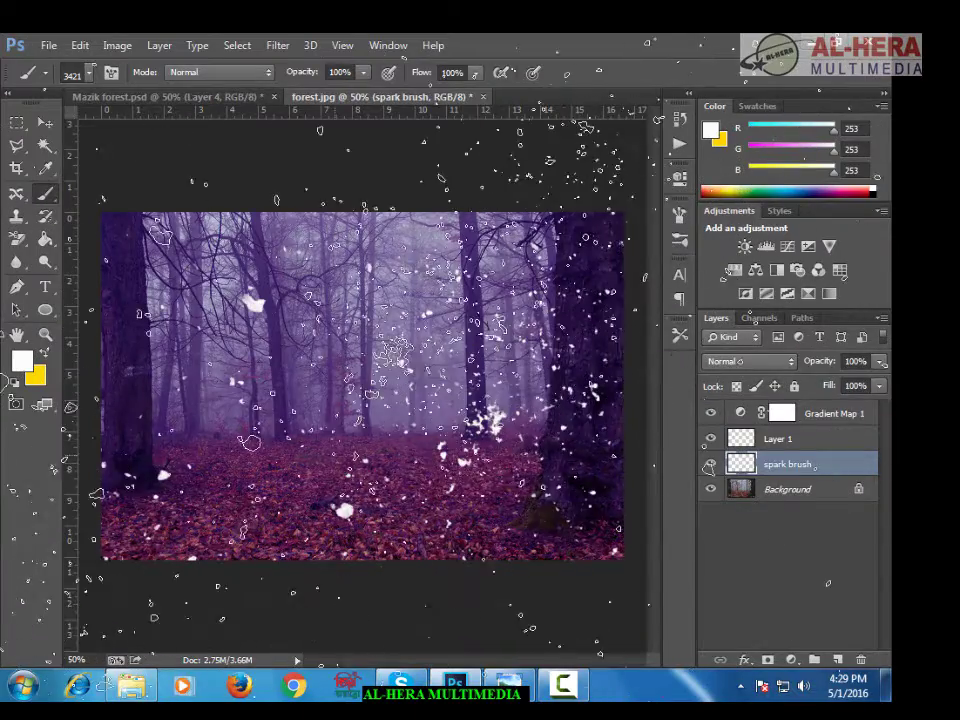
key("ctrl+z")
left_click(236, 358)
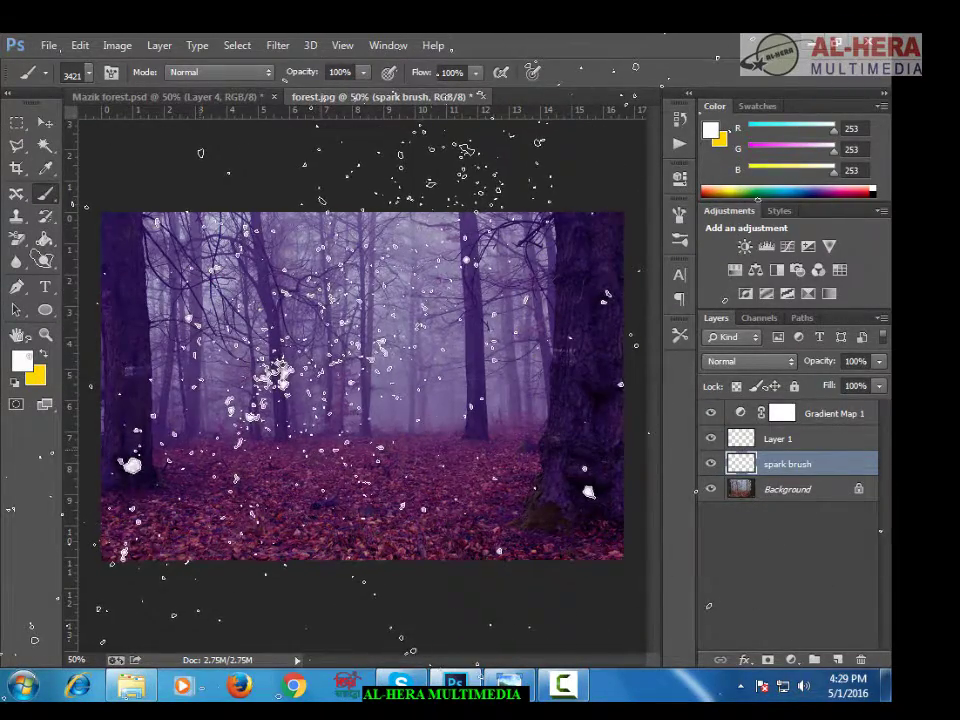
key("ctrl+z")
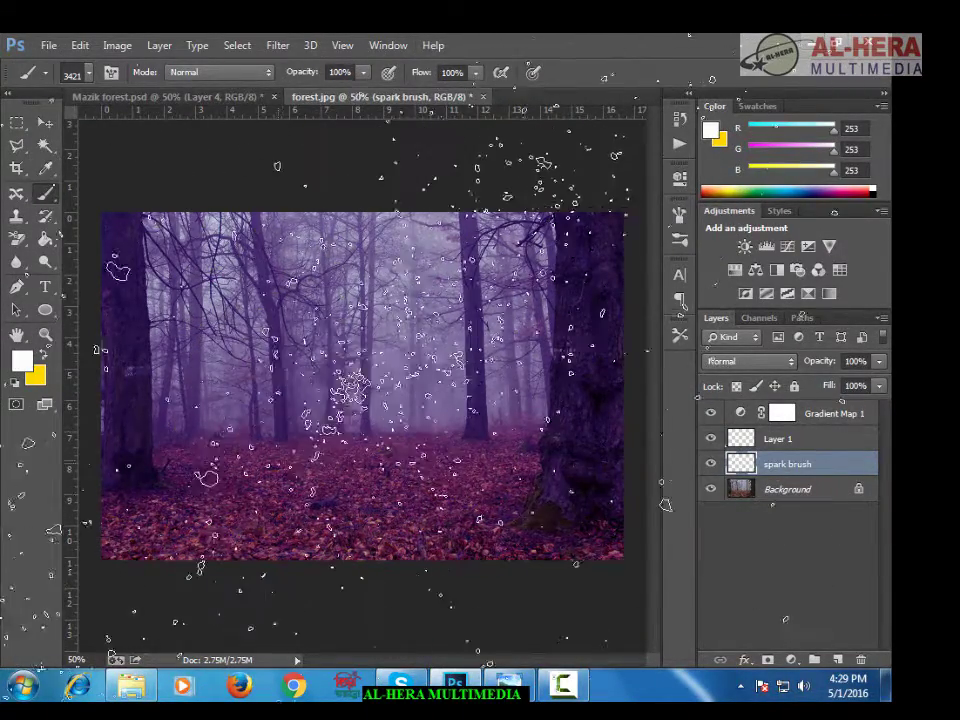
Stamp white sparks across the forest on the spark brush layer, scale them to about 90% and shift them slightly down and left
left_click(300, 380)
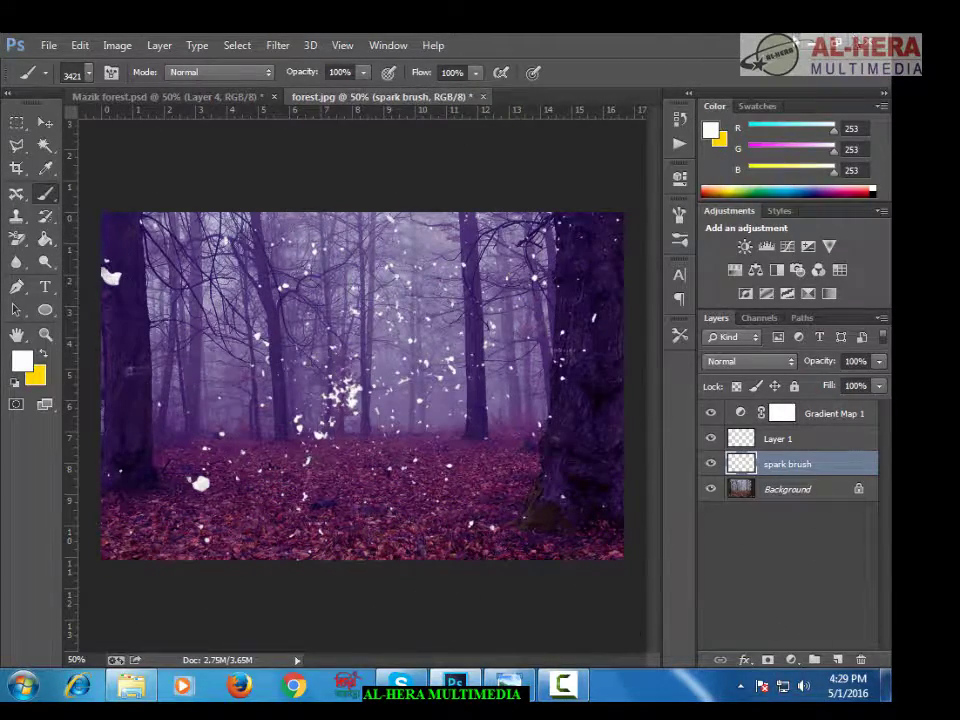
key("ctrl+t")
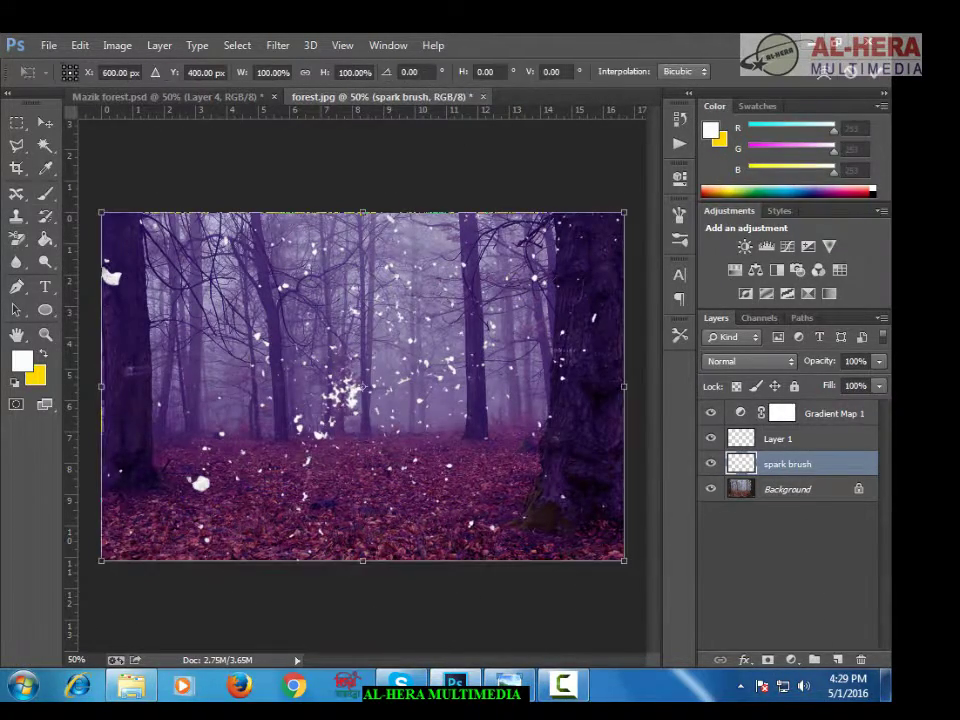
left_click_drag(630, 214, 600, 216)
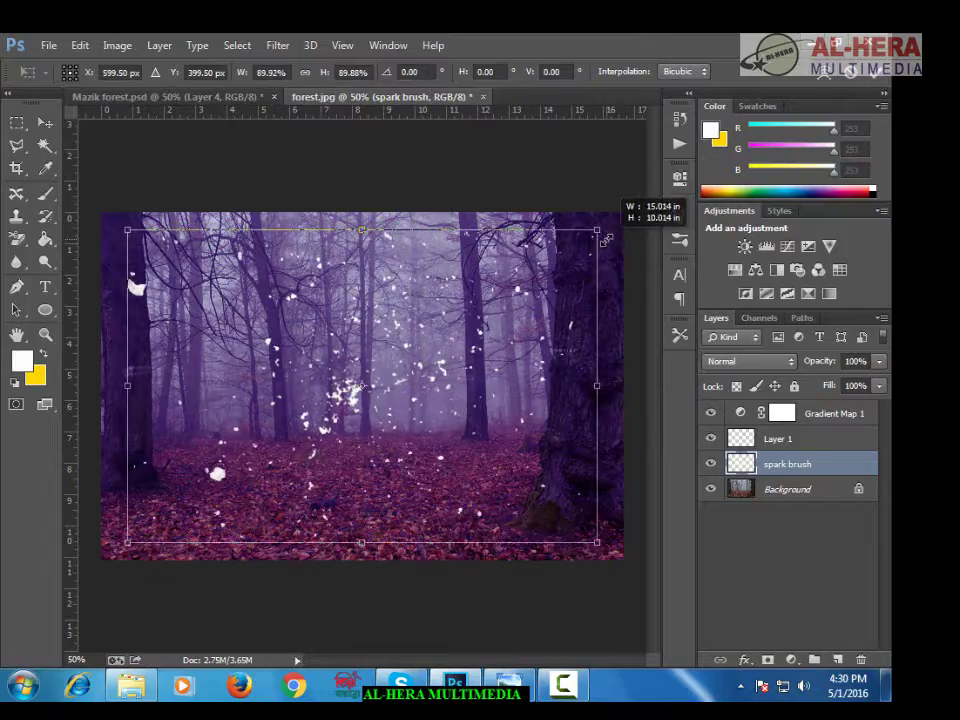
mouse_move(407, 371)
left_mouse_down()
mouse_move(406, 392)
mouse_move(396, 386)
left_mouse_up()
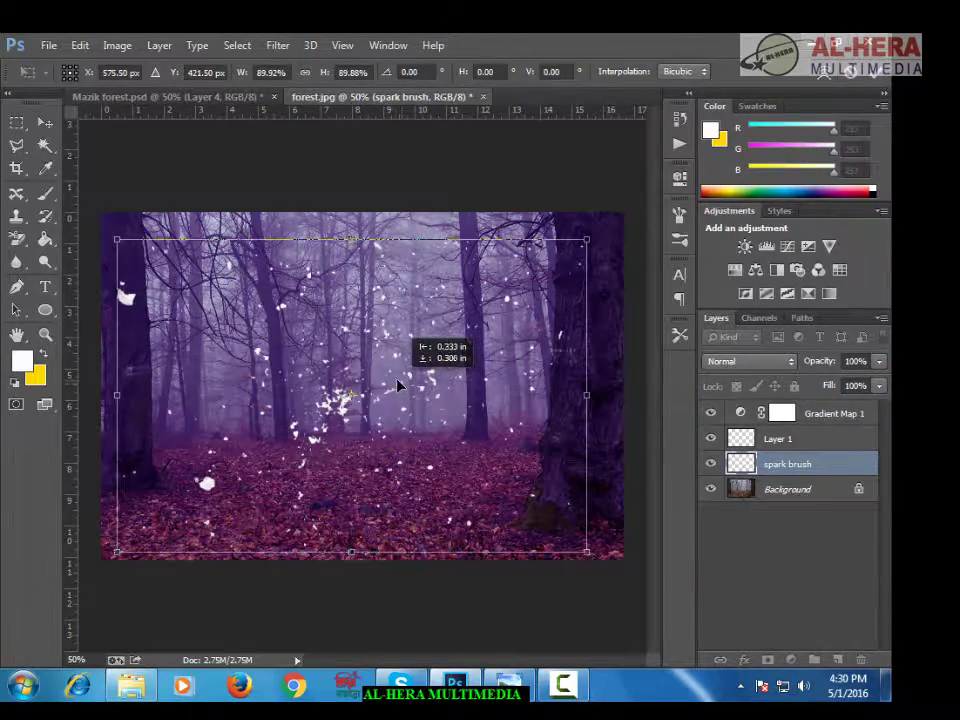
key("Return")
Look through the brush tips and tool presets, and view the finished Mazik-forest image in Windows Photo Viewer before returning to Photoshop
key("b")
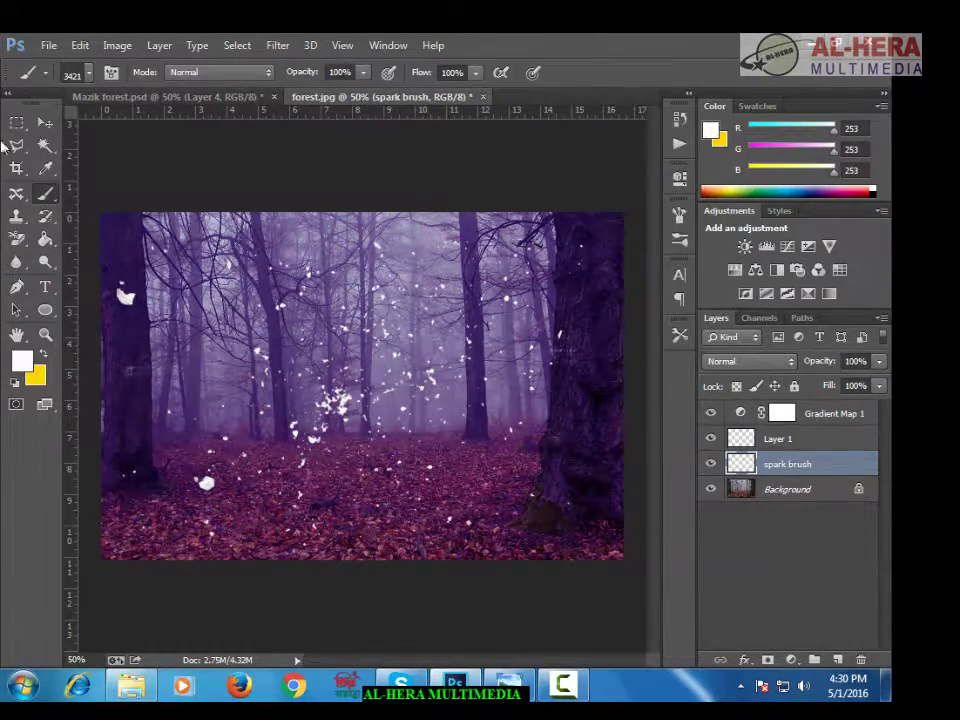
left_click(46, 121)
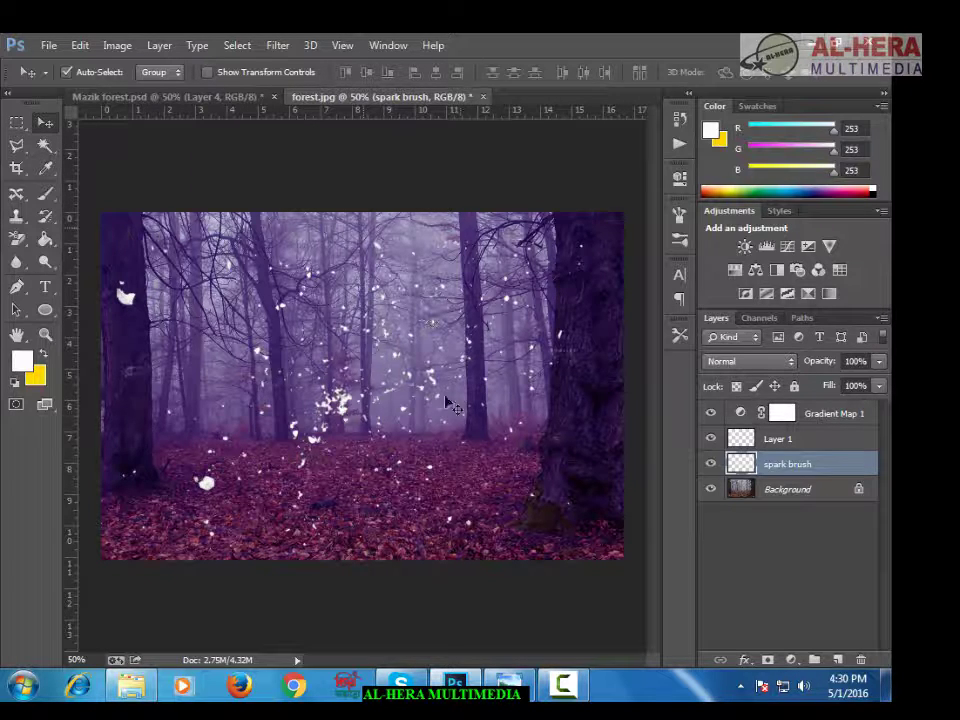
left_click(45, 194)
left_click(88, 73)
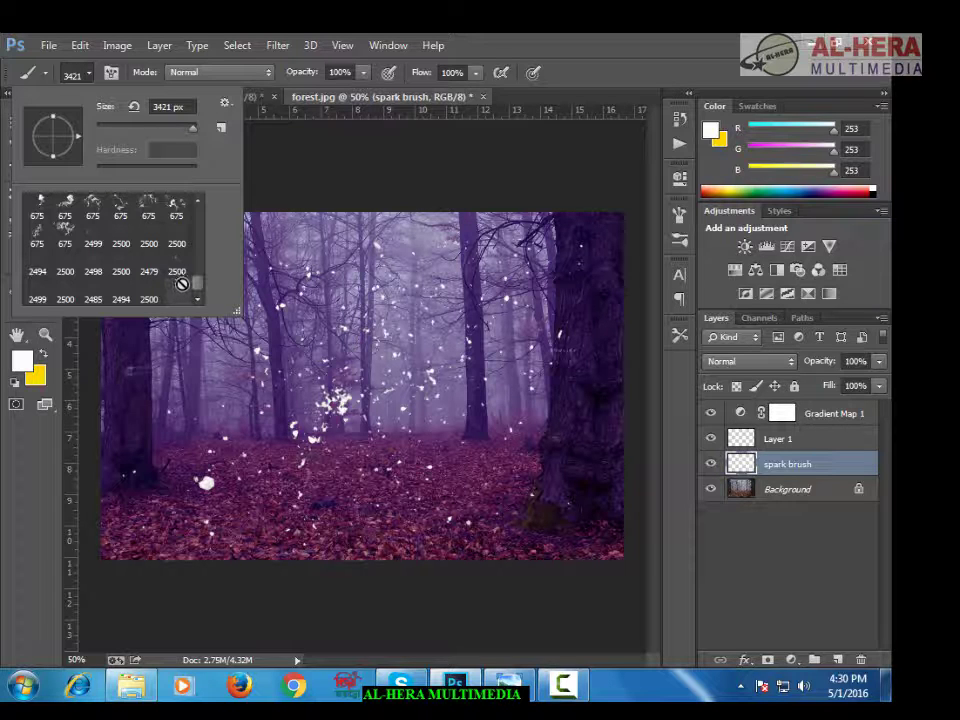
left_click(30, 70)
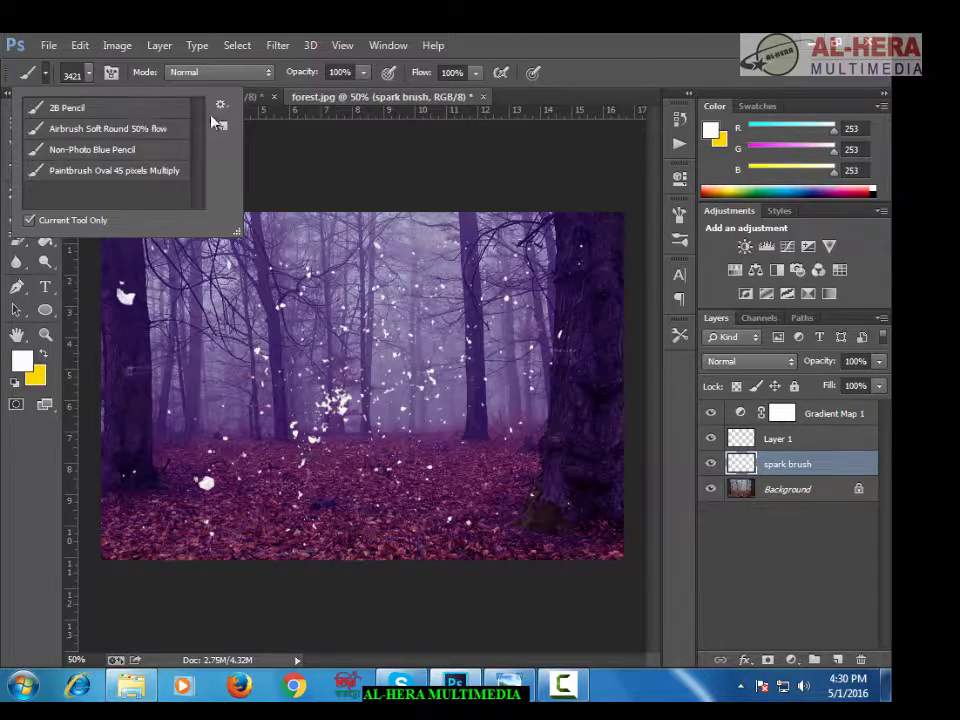
left_click(510, 685)
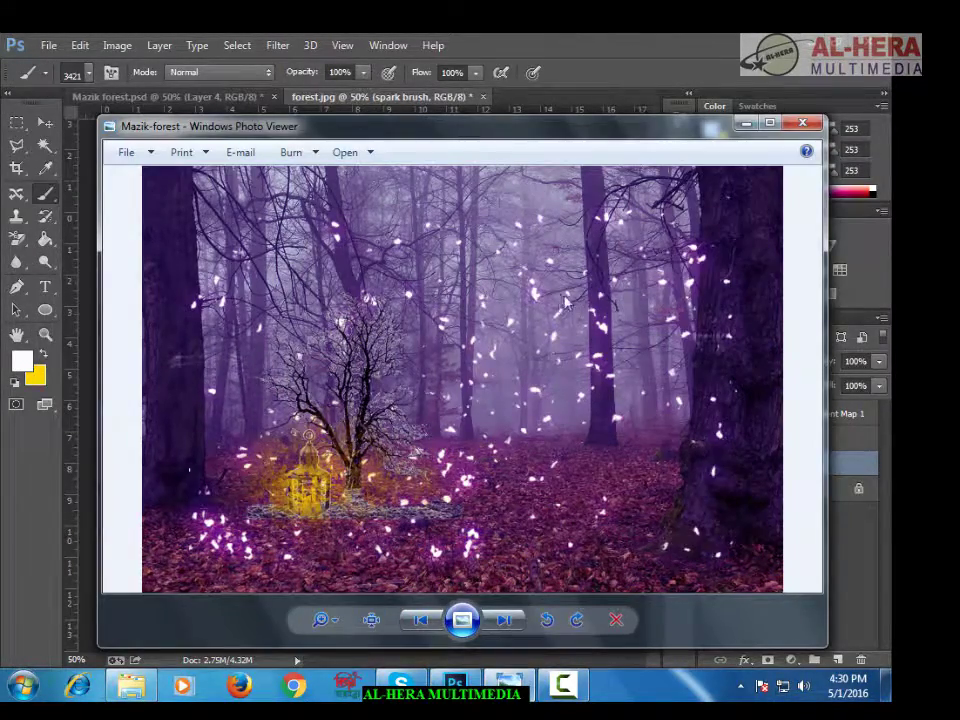
left_click(745, 122)
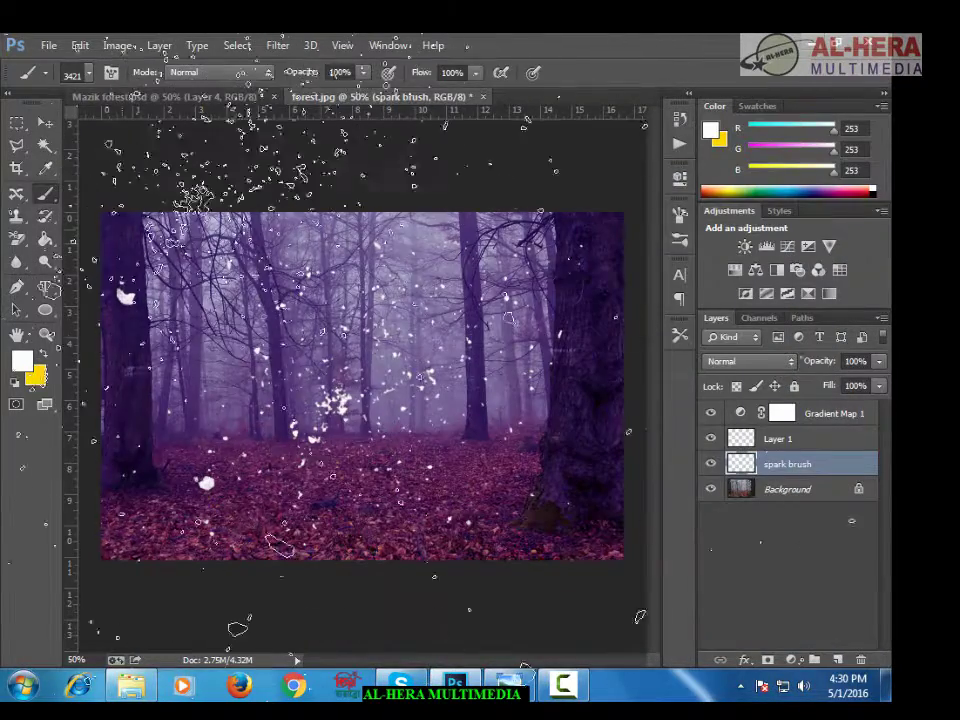
Add an Outer Glow to the spark brush layer and set its glow color to magenta ea00ff
left_click(45, 122)
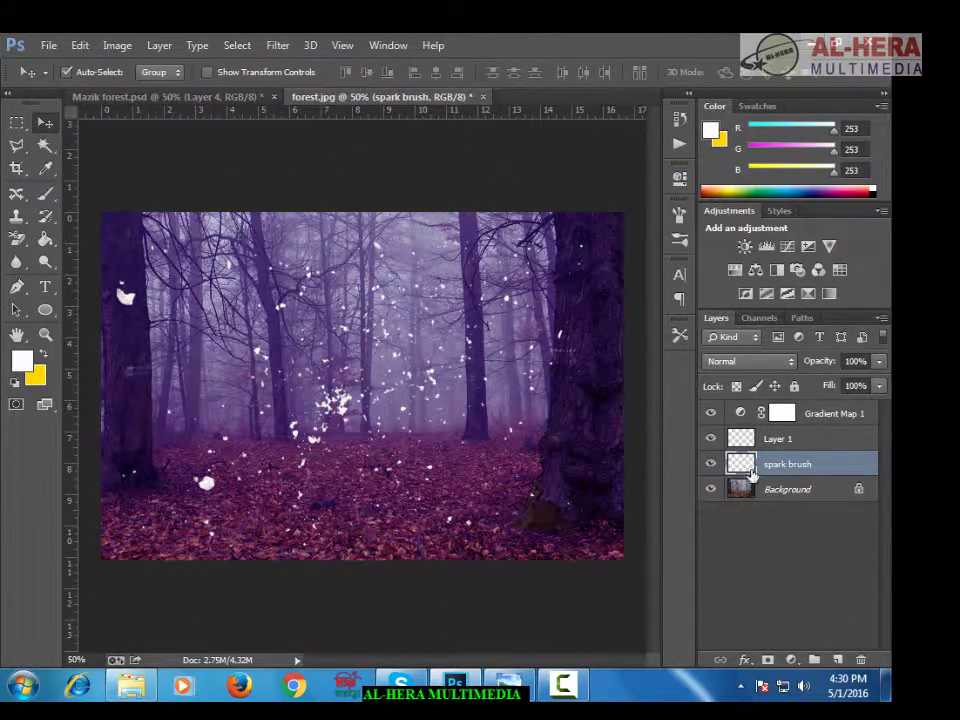
left_click(744, 661)
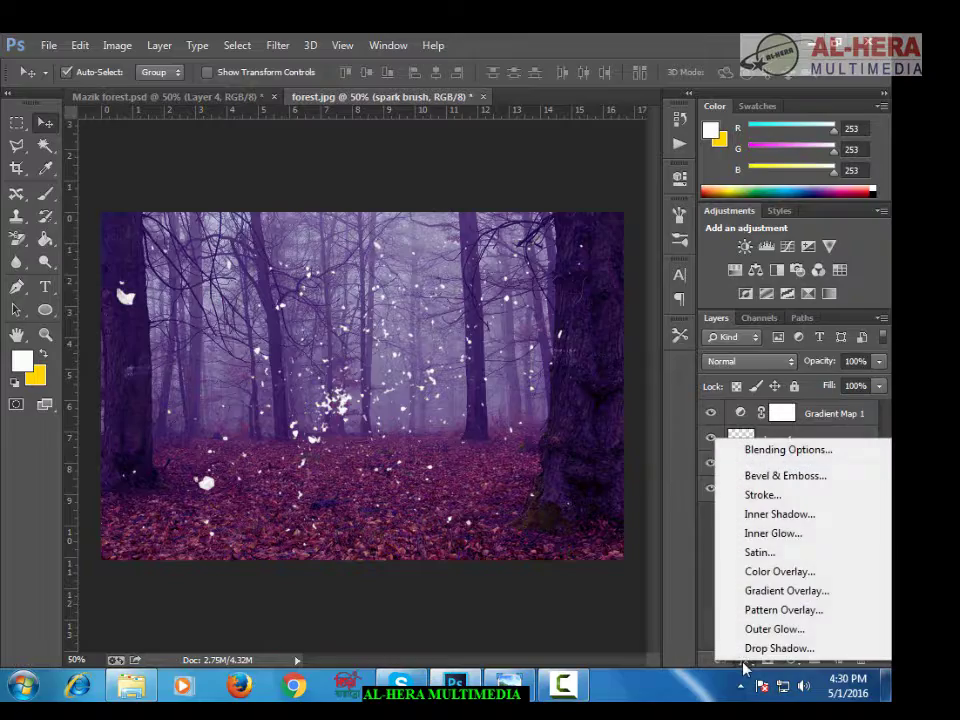
left_click(770, 629)
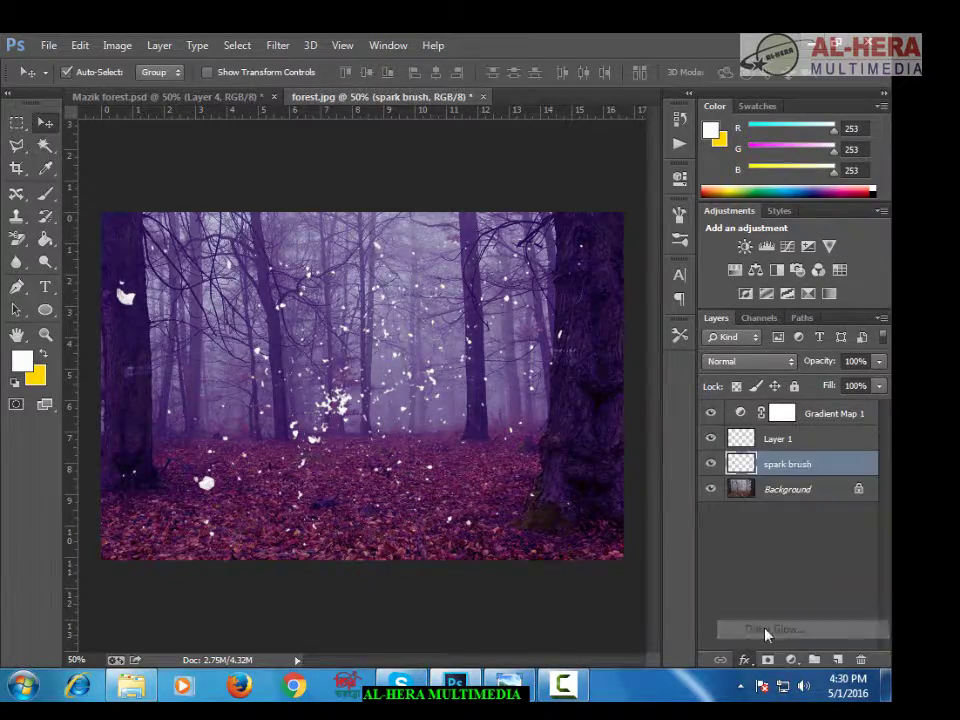
left_click_drag(474, 397, 676, 287)
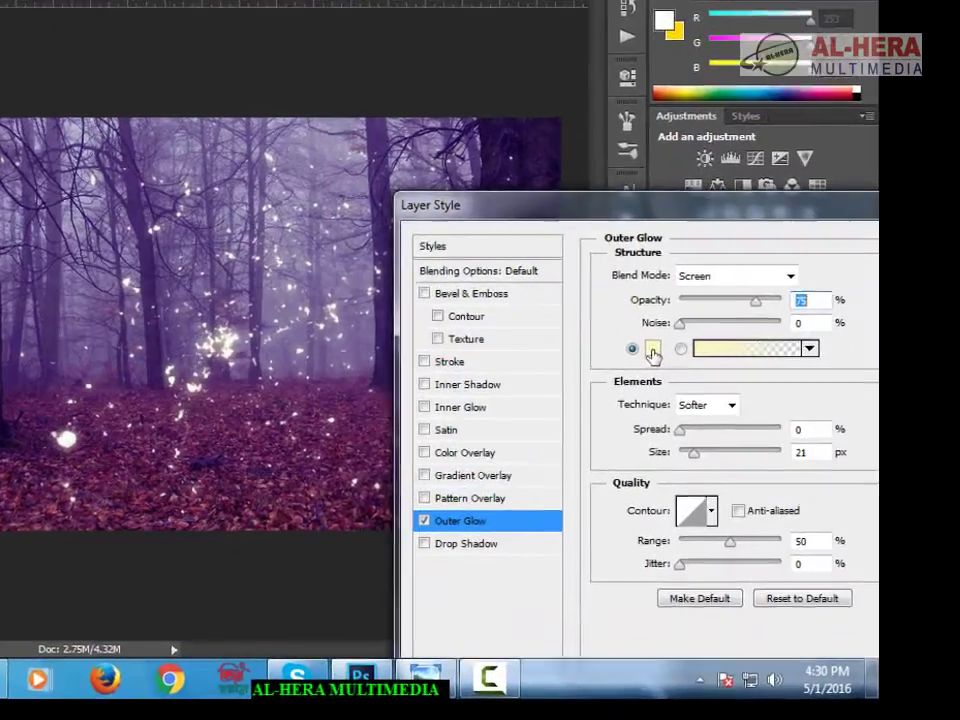
left_click(700, 406)
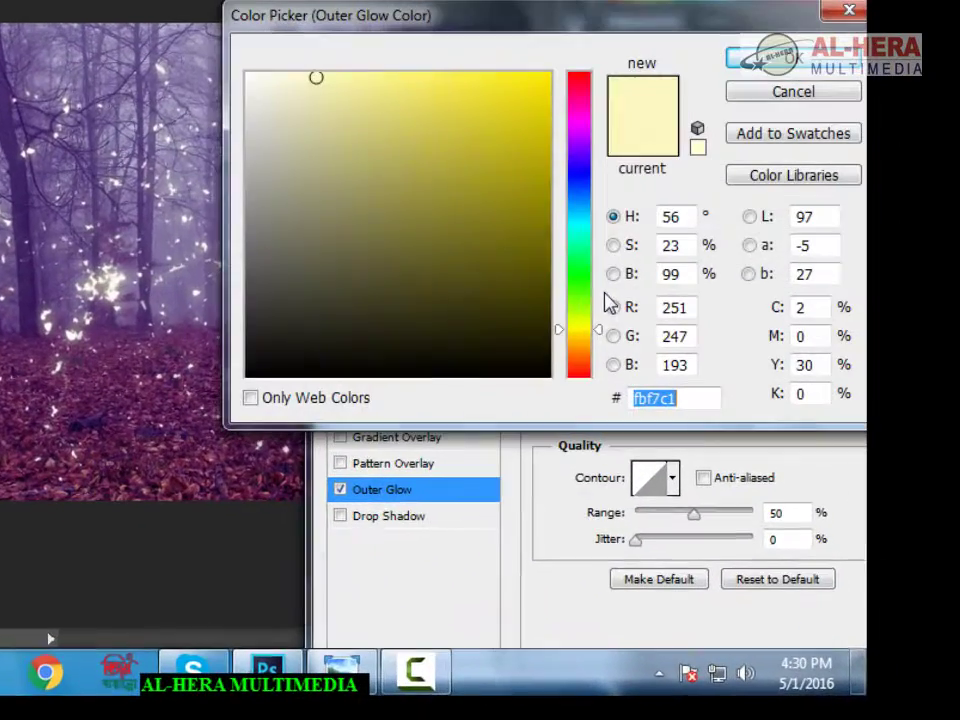
left_click(582, 130)
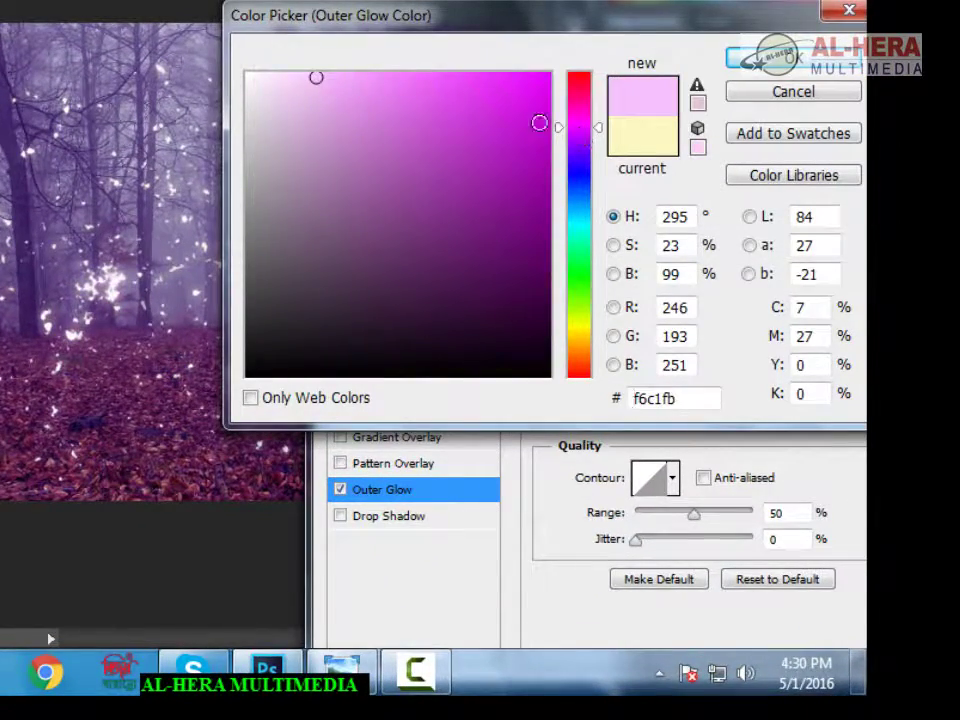
left_click_drag(540, 122, 575, 40)
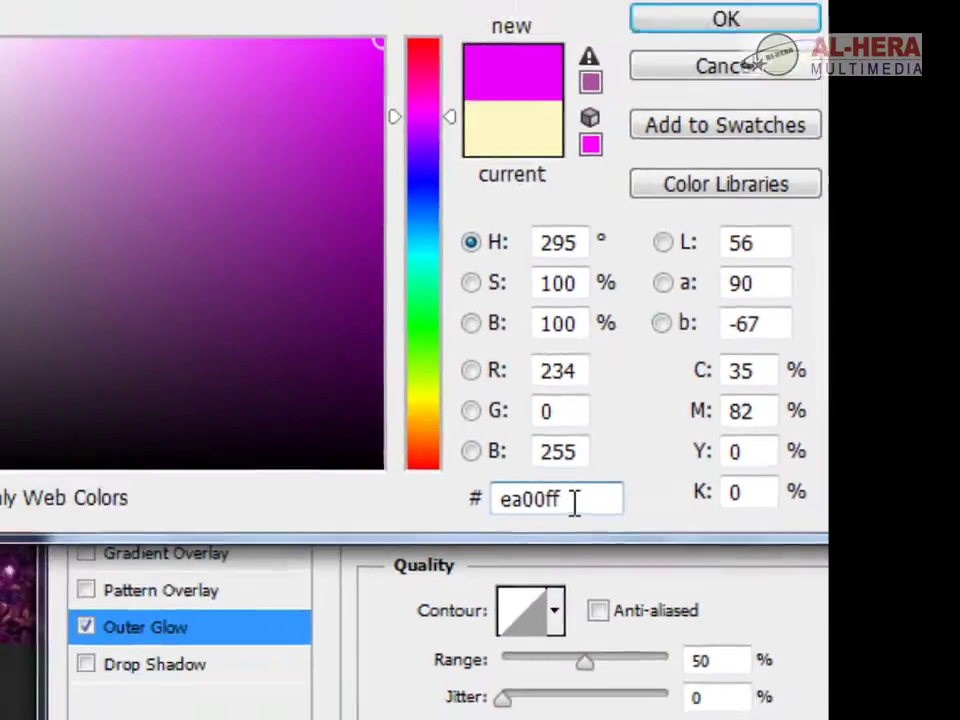
left_click_drag(505, 512, 408, 512)
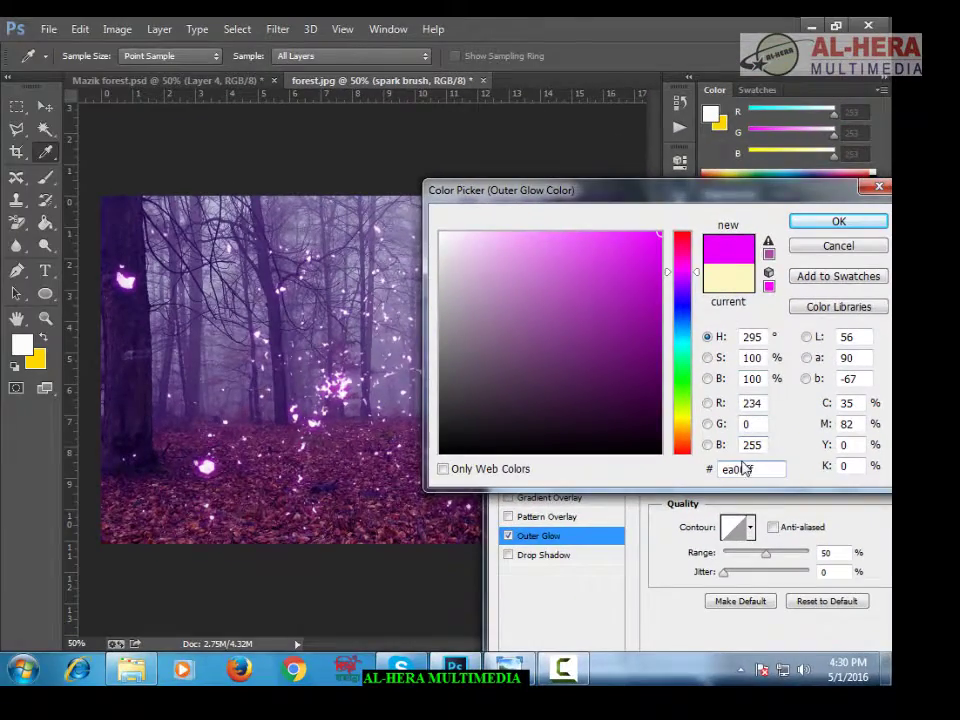
left_click(802, 157)
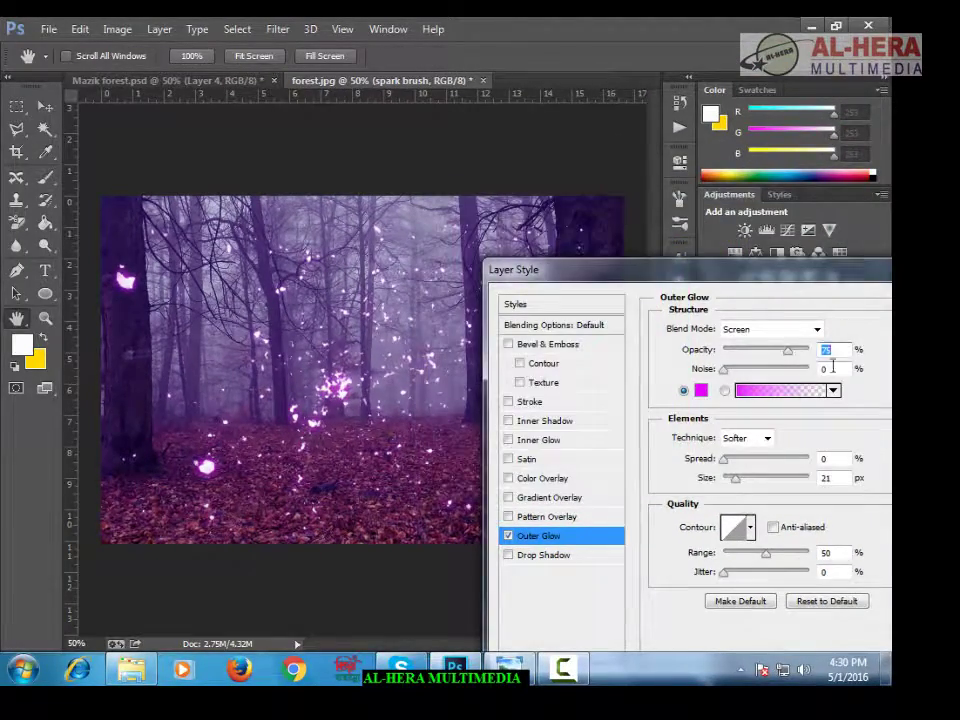
Set the Outer Glow's opacity to 90% and its size to about 35 px, and apply the layer style
left_click_drag(789, 356, 799, 358)
left_click(740, 479)
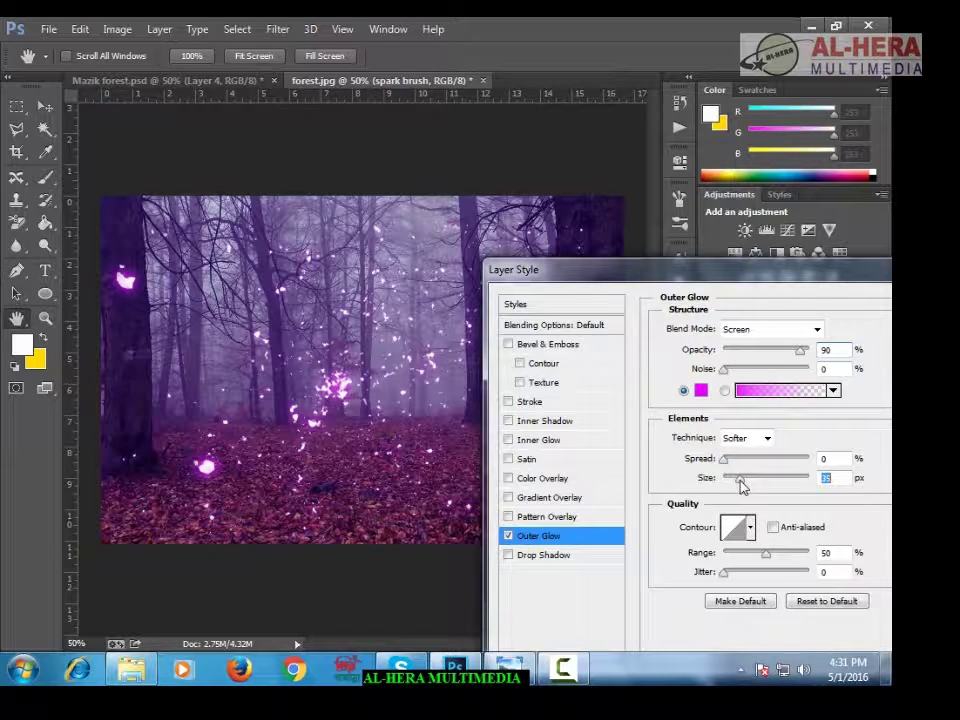
left_click_drag(740, 481, 739, 481)
left_click_drag(645, 291, 190, 390)
left_click(510, 418)
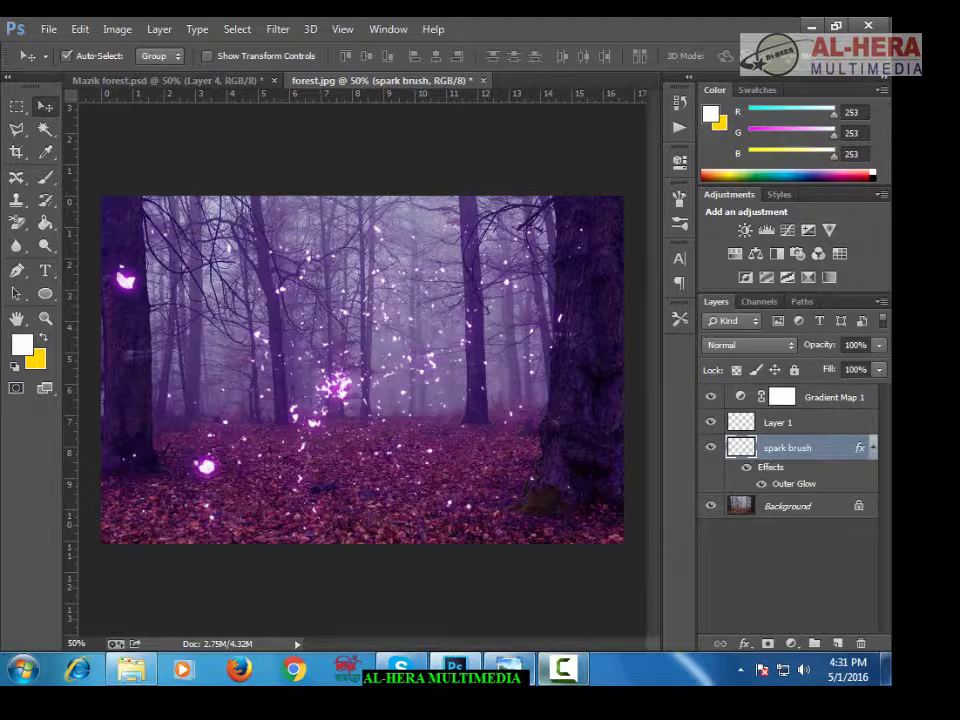
Check the finished Mazik-forest image in Windows Photo Viewer, return to Photoshop and open the tree image from the magic forest folder
left_click(508, 669)
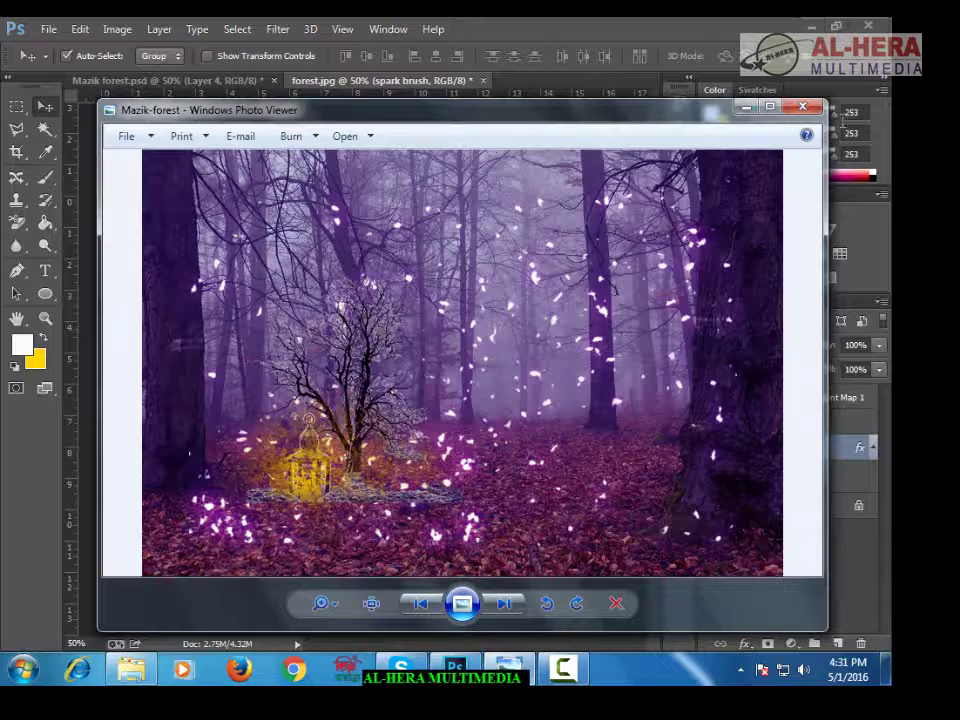
left_click(746, 109)
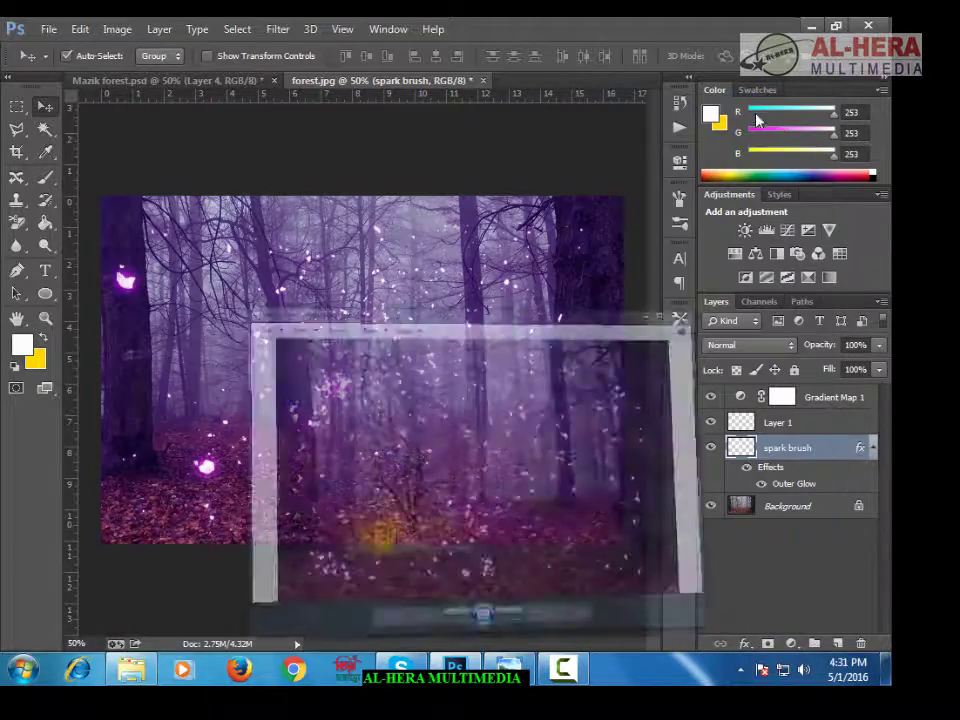
left_click(49, 31)
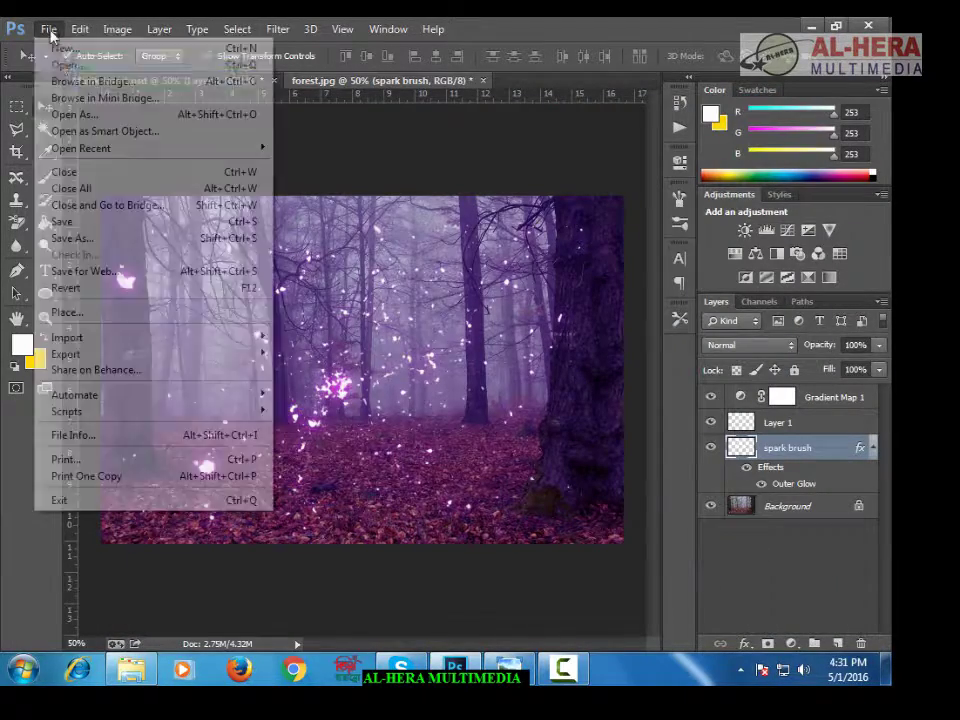
left_click(60, 64)
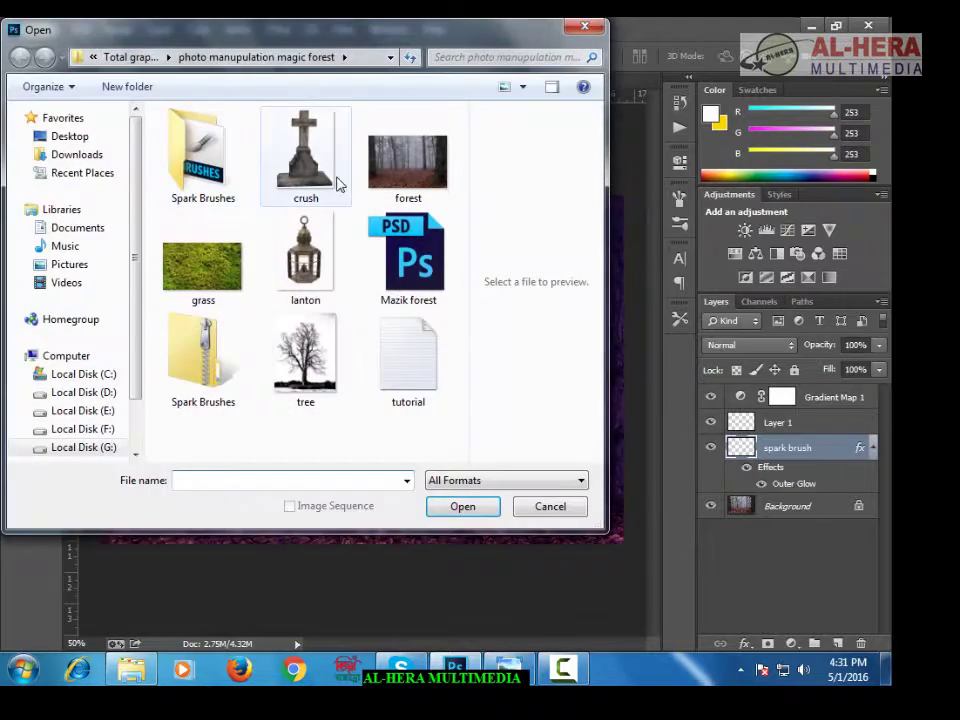
double_click(306, 352)
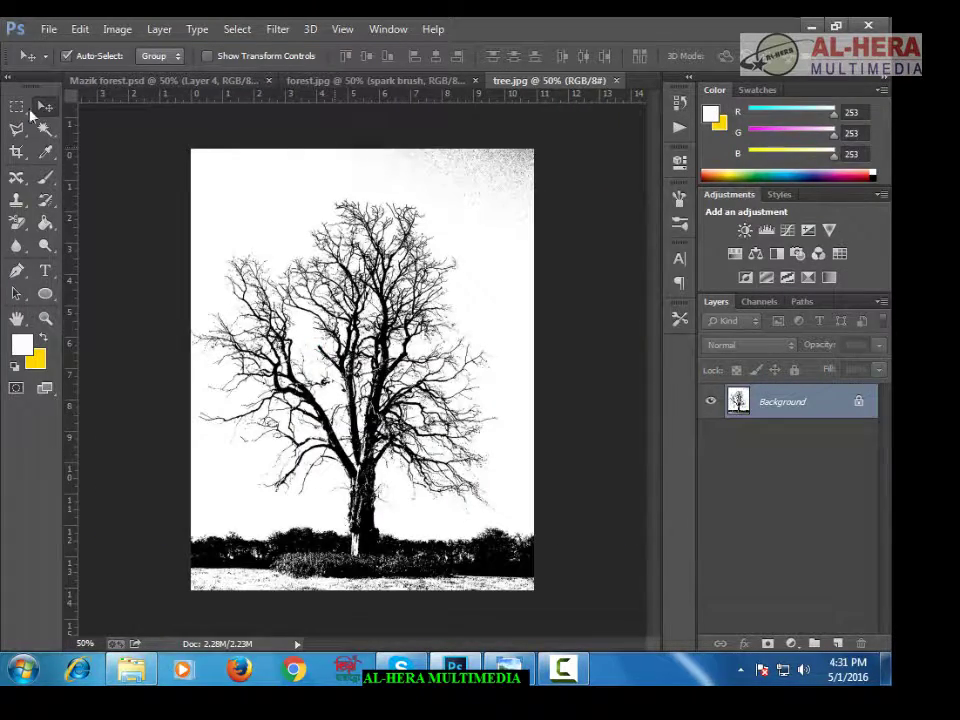
Copy a rectangular selection around the whole tree, close tree.jpg and paste the tree into forest.jpg above the spark brush layer
key("m")
left_click_drag(192, 196, 528, 577)
left_click(79, 29)
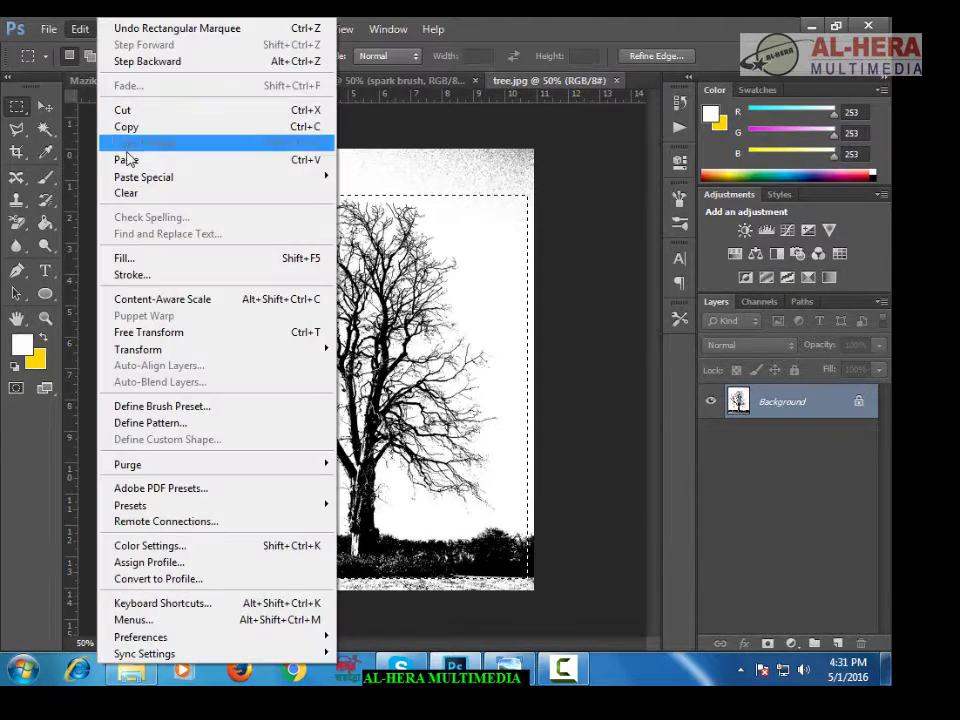
left_click(124, 125)
left_click(616, 80)
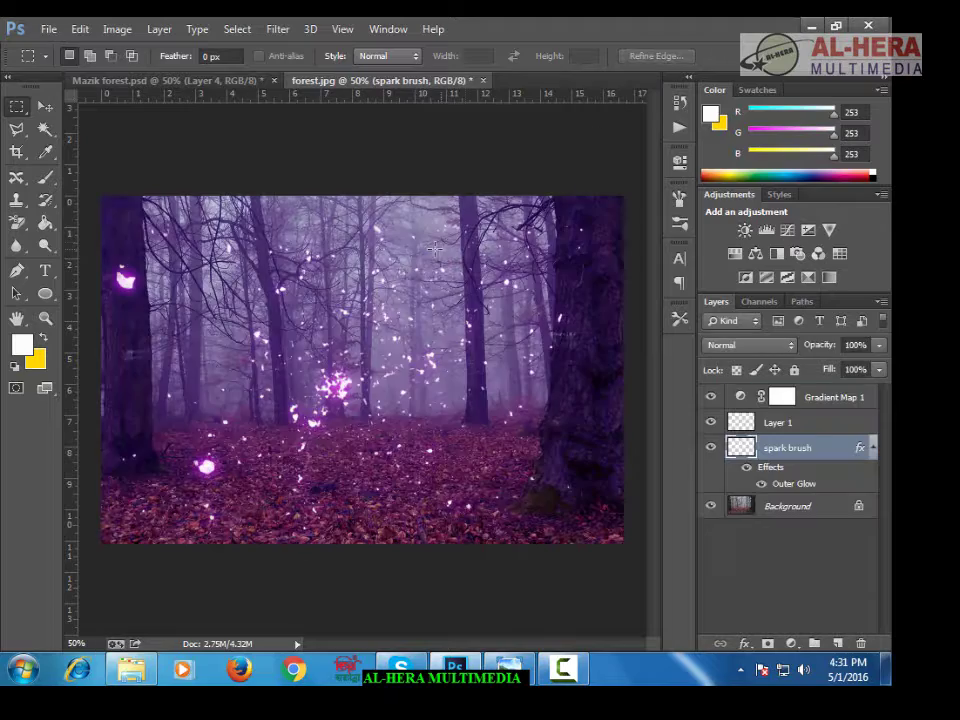
left_click(79, 29)
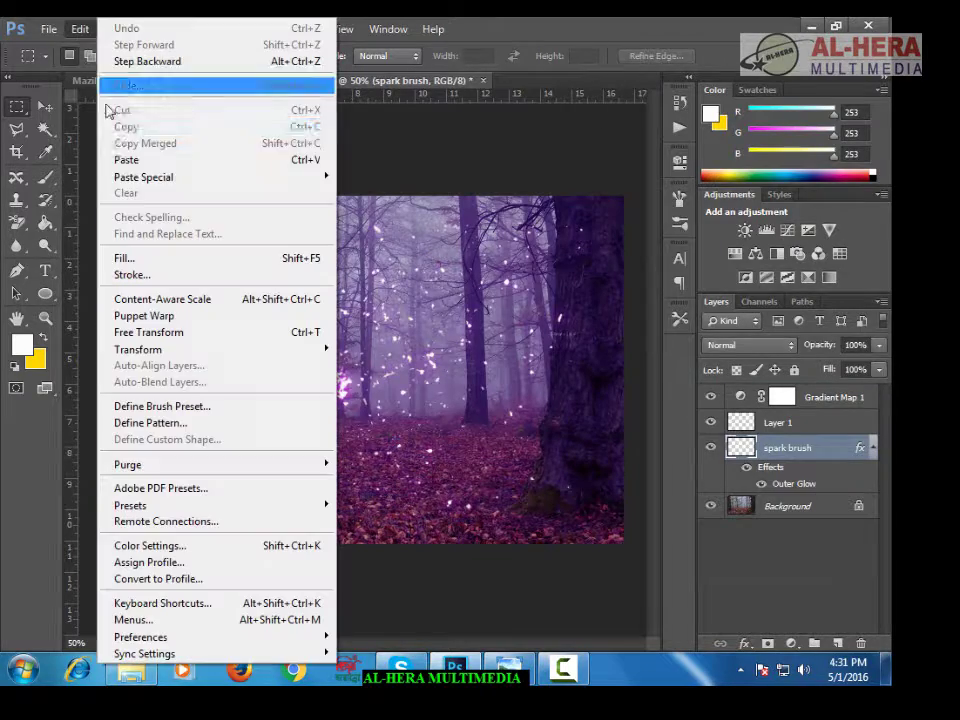
left_click(143, 160)
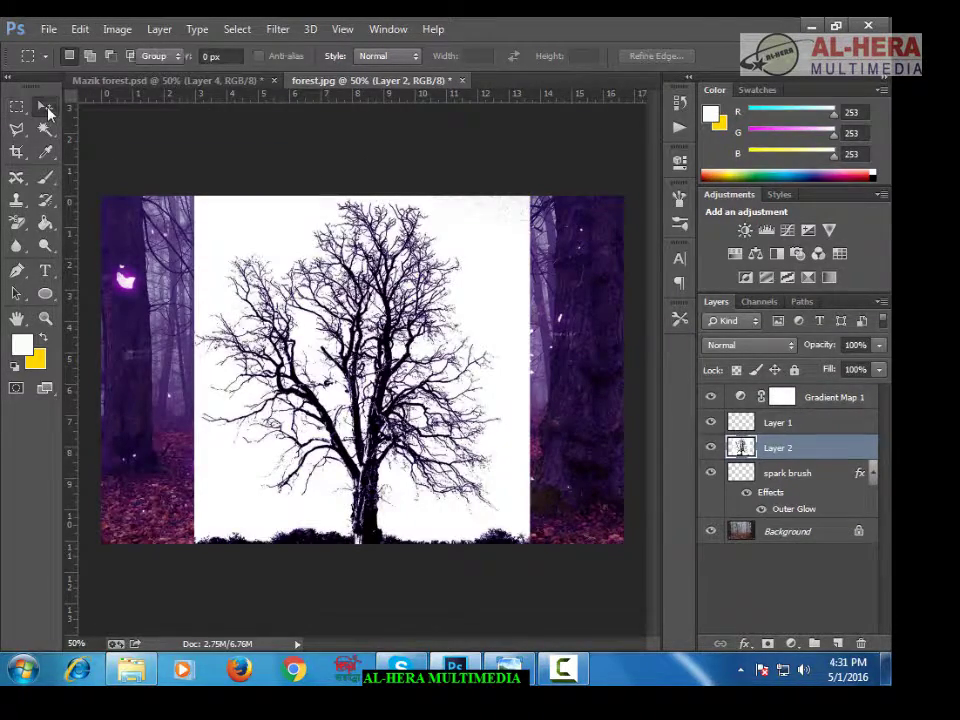
Shift the pasted tree slightly up and right and scale it down to about three quarters of its size near the forest's center
left_click(45, 106)
mouse_move(386, 308)
left_mouse_down()
mouse_move(388, 335)
mouse_move(397, 299)
left_mouse_up()
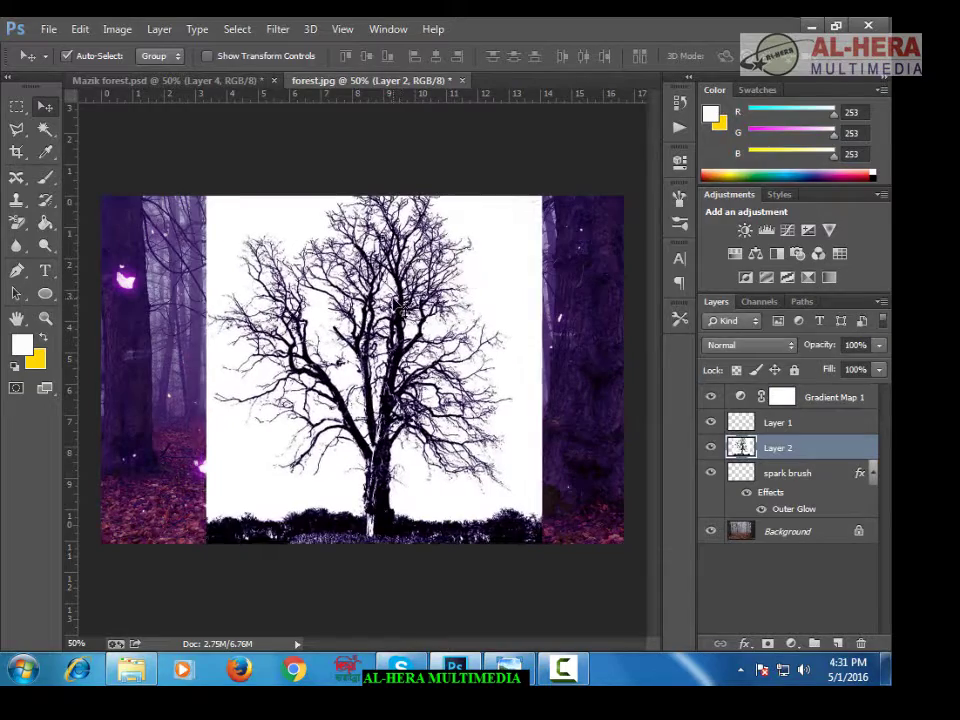
key("ctrl+t")
left_click_drag(535, 188, 505, 222)
key("Return")
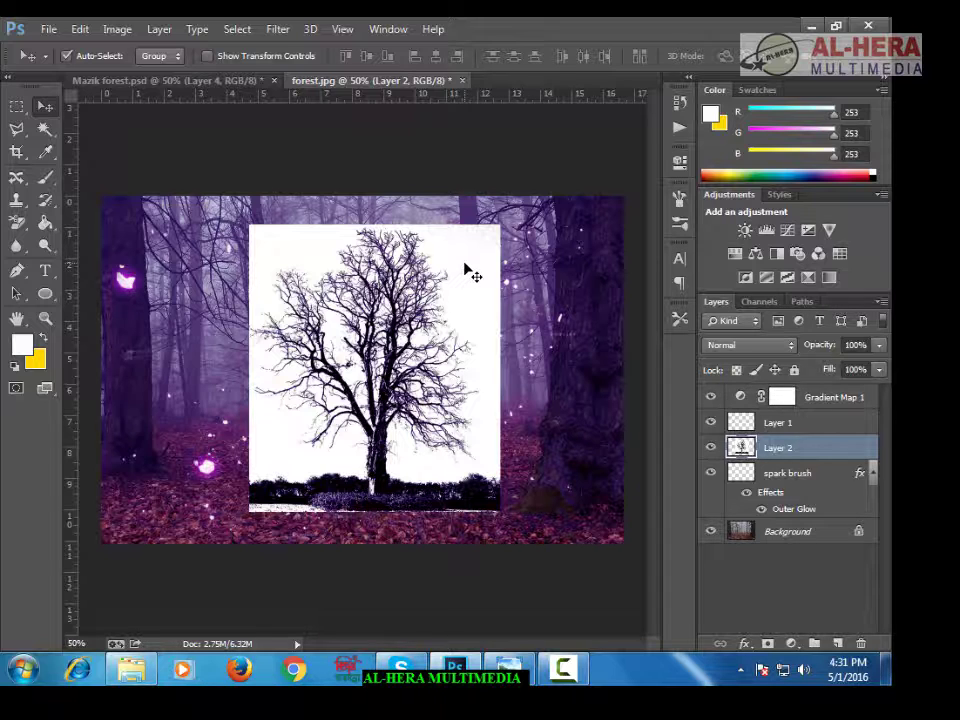
Delete the white background around the tree on Layer 2 using Magic Wand selections with tolerance 15, and deselect
left_click(44, 132)
left_click(470, 276)
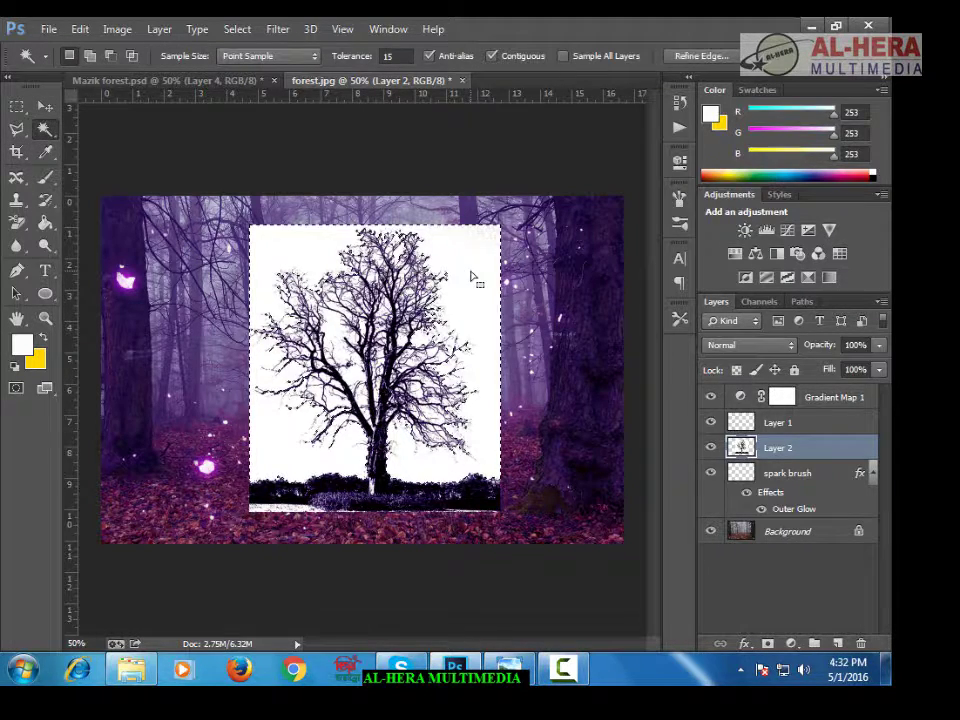
key("Delete")
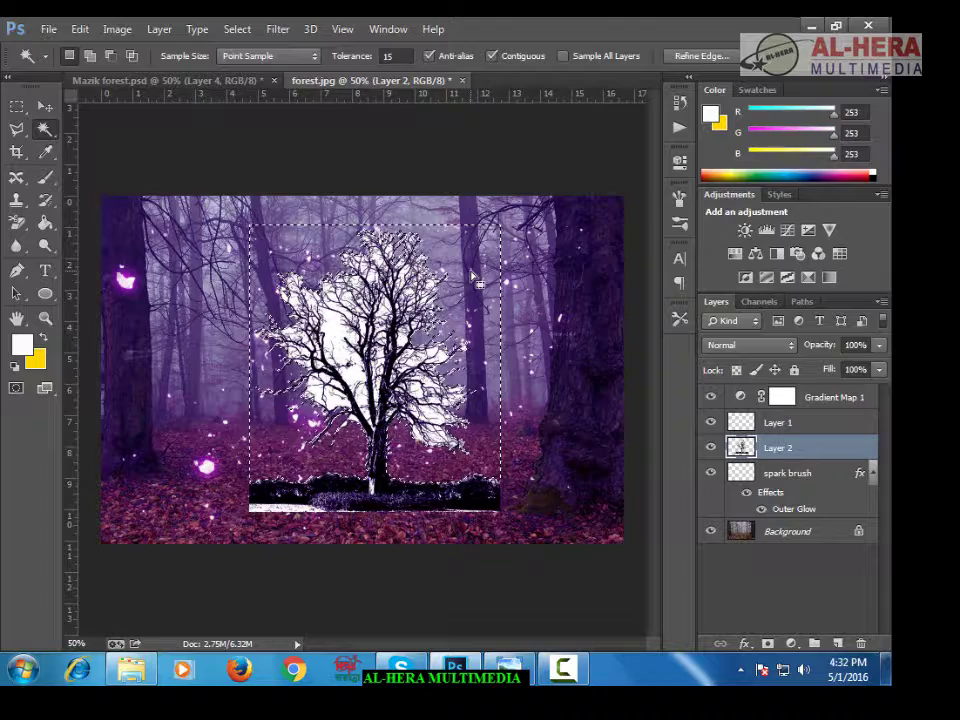
key("ctrl+d")
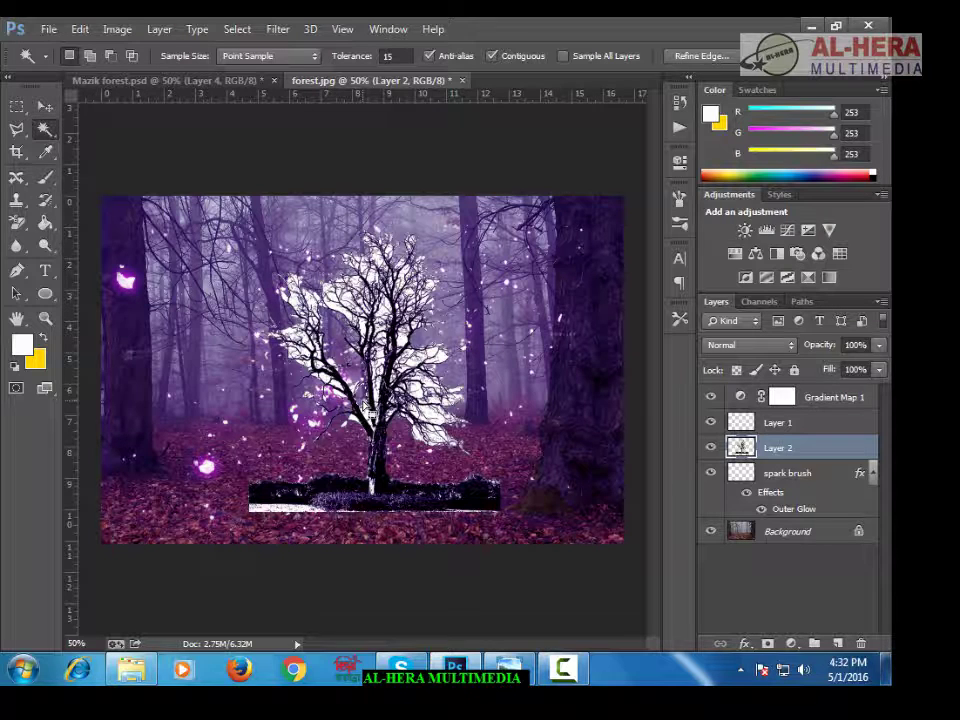
key("ctrl+d")
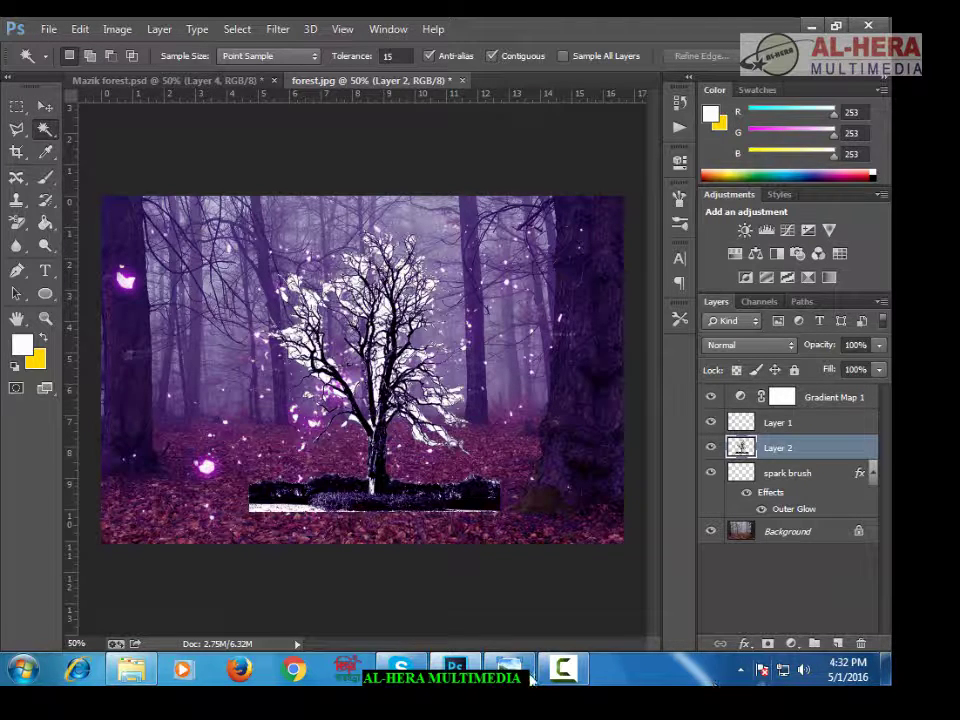
left_click(563, 668)
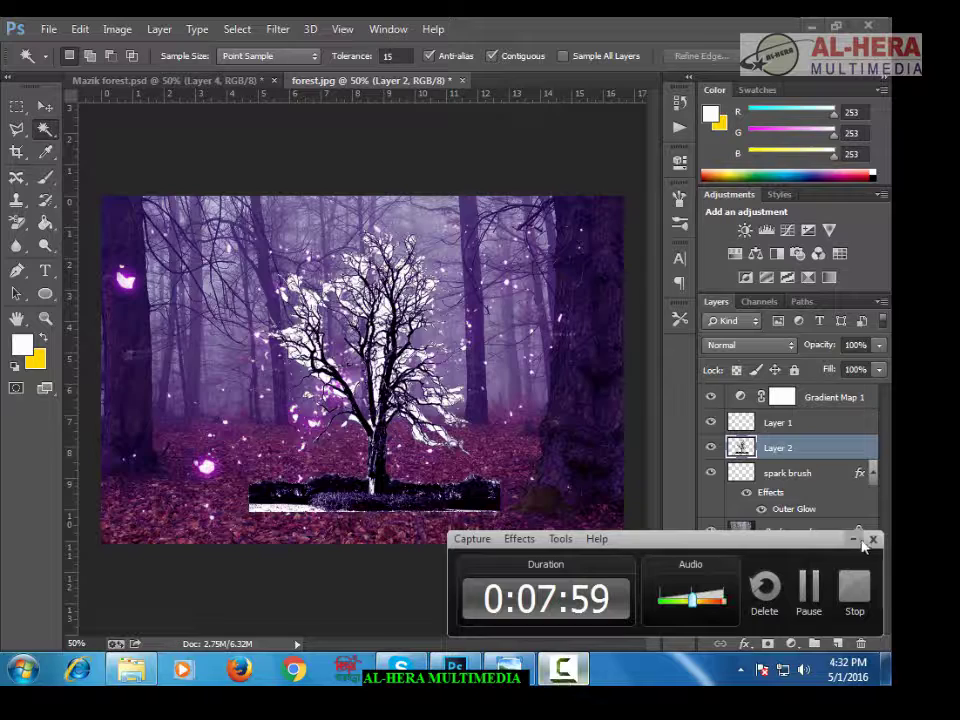
left_click(862, 540)
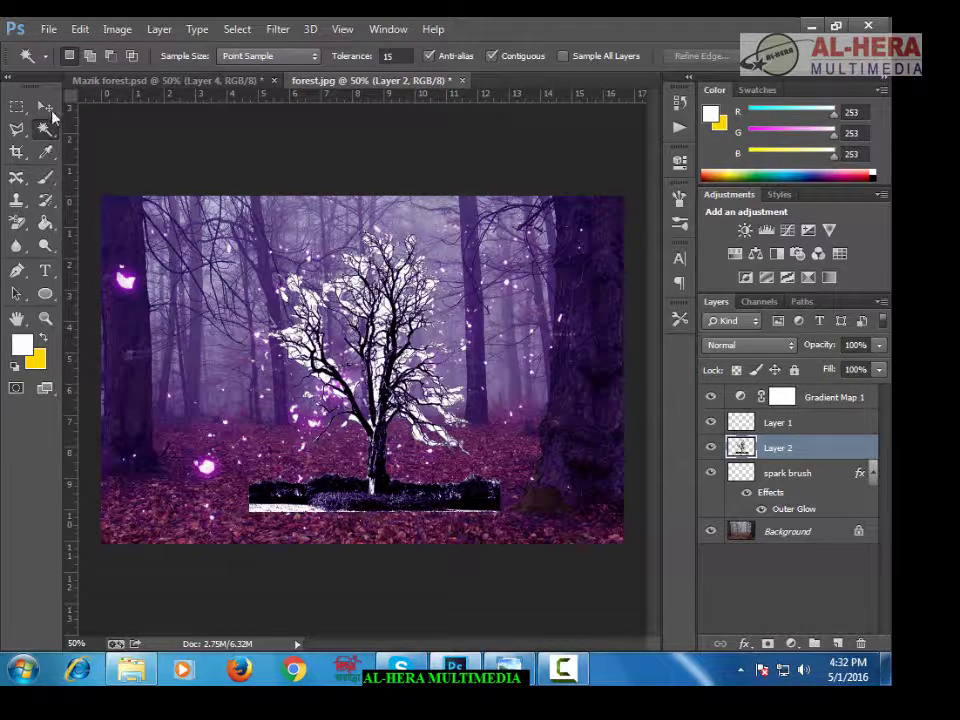
left_click(45, 106)
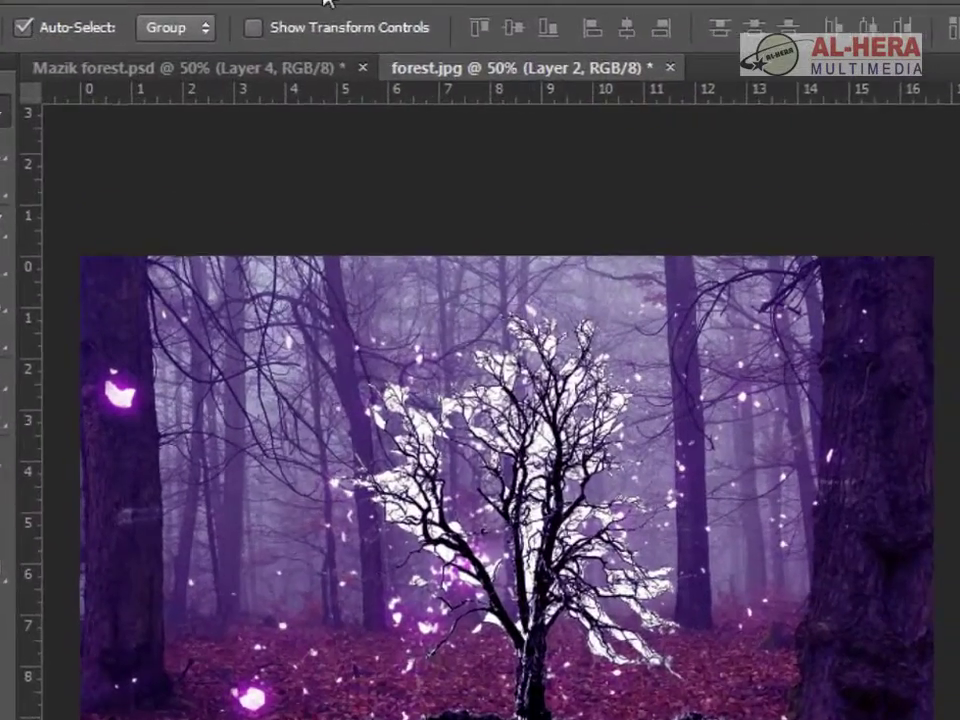
Select the leftover white between the tree's branches on Layer 2 with Color Range at fuzziness 52, delete it, and deselect
left_click(237, 28)
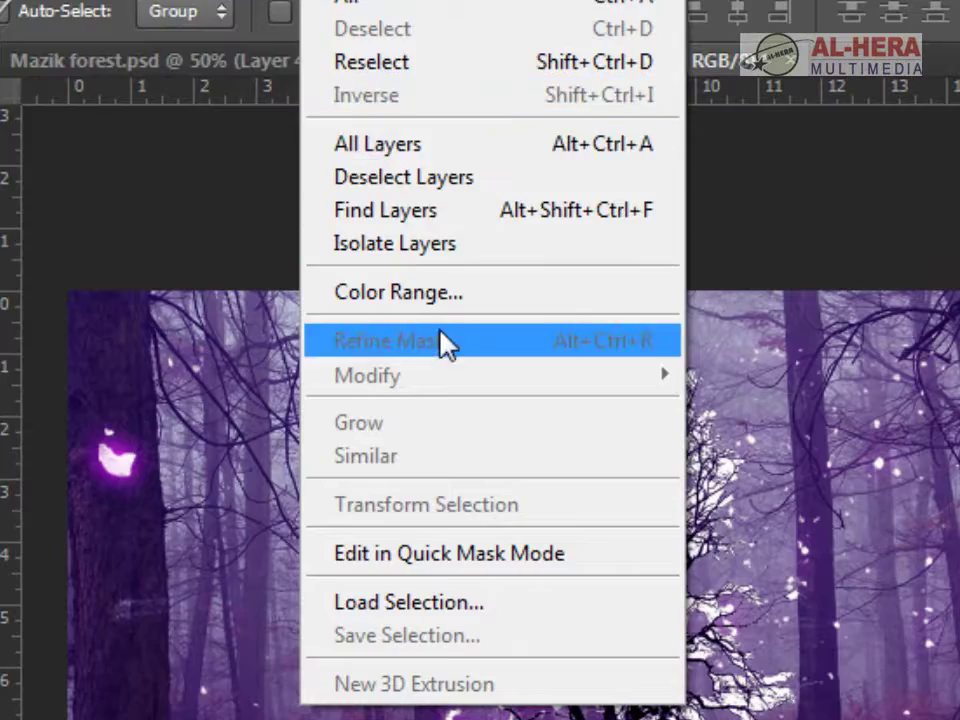
left_click(452, 293)
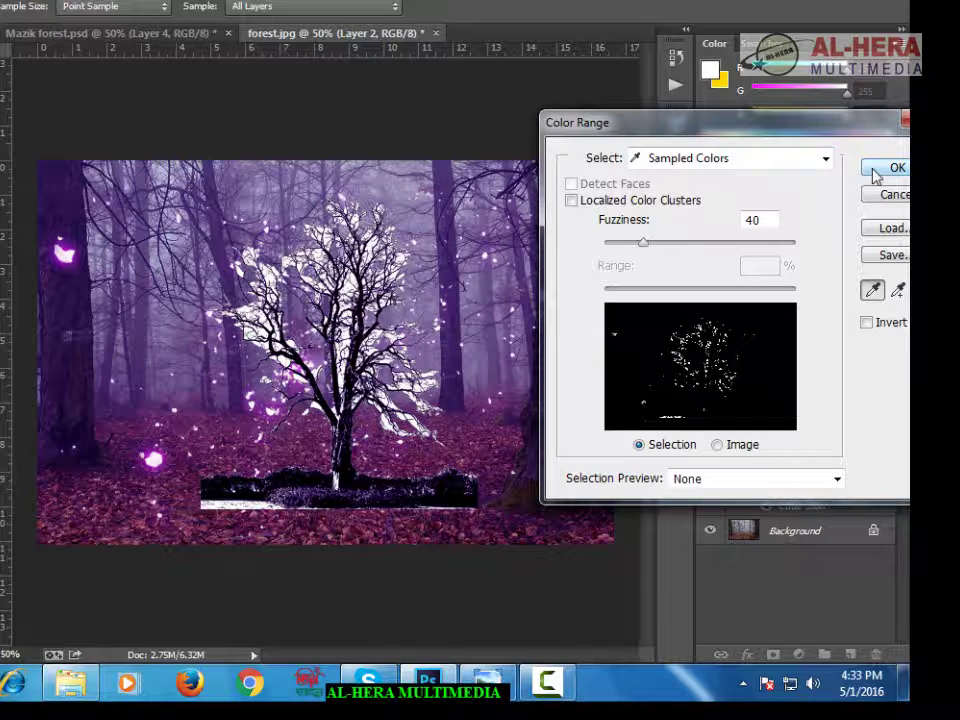
left_click_drag(643, 243, 648, 244)
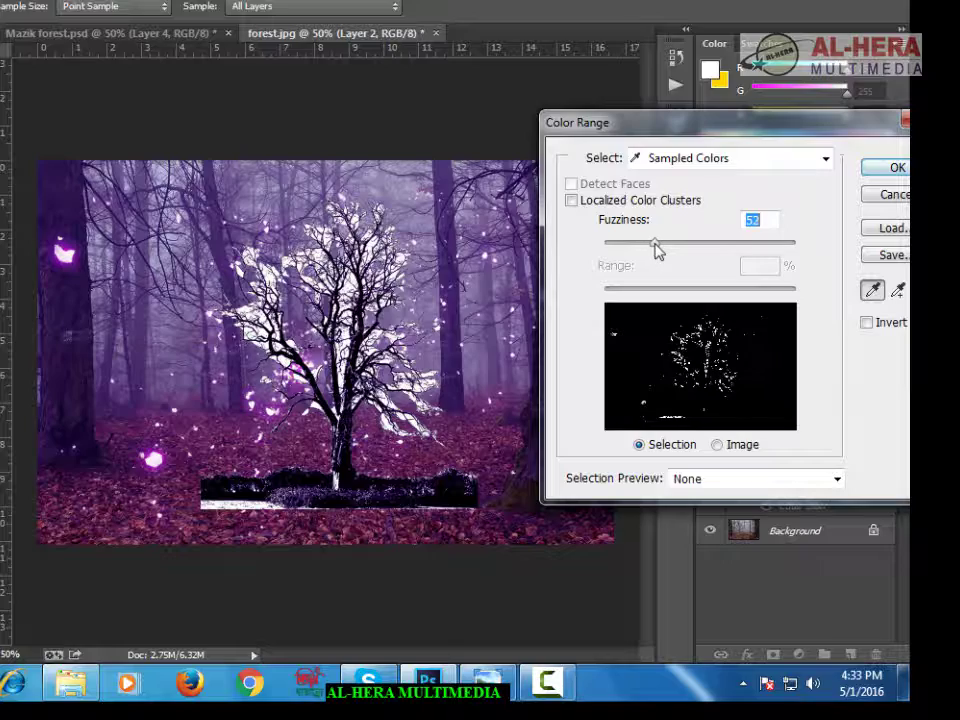
left_click(885, 169)
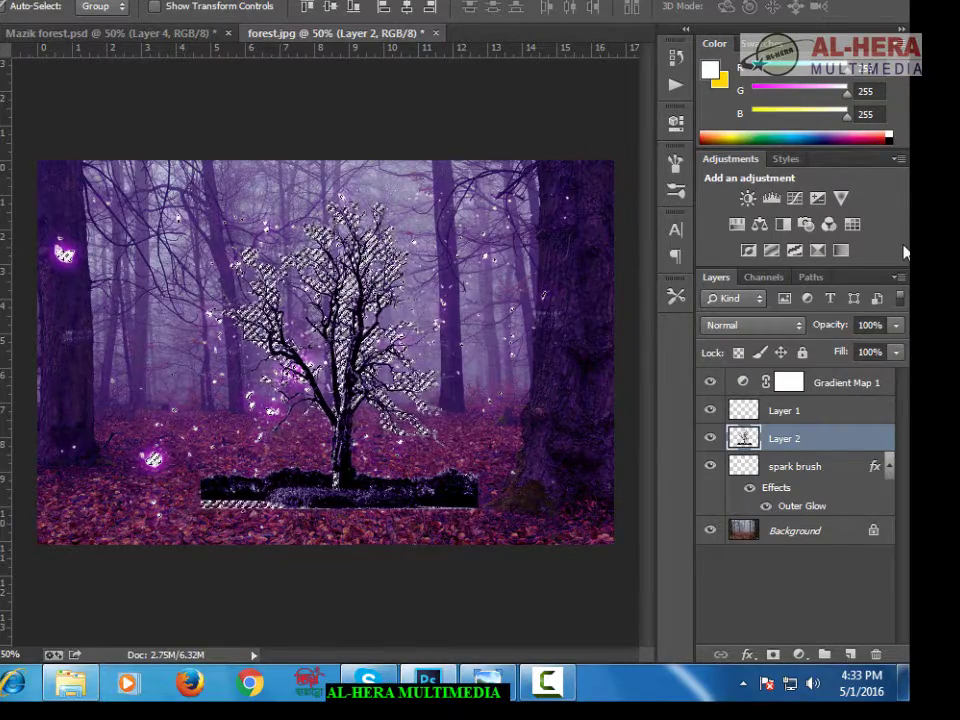
key("ctrl+d")
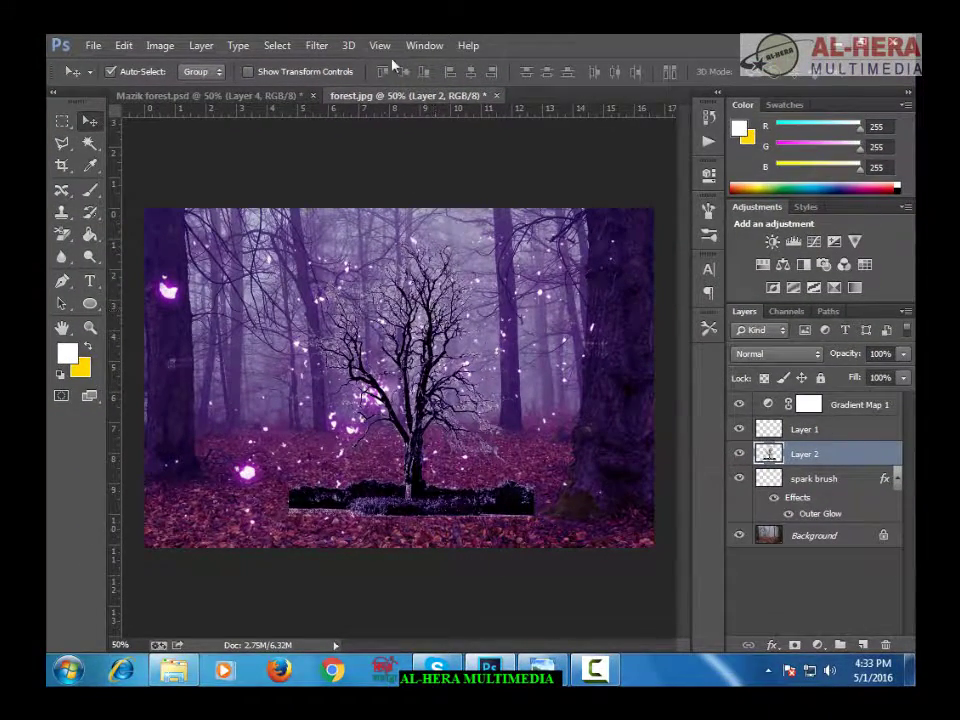
Apply Remove White Matte to the tree on Layer 2
left_click(202, 46)
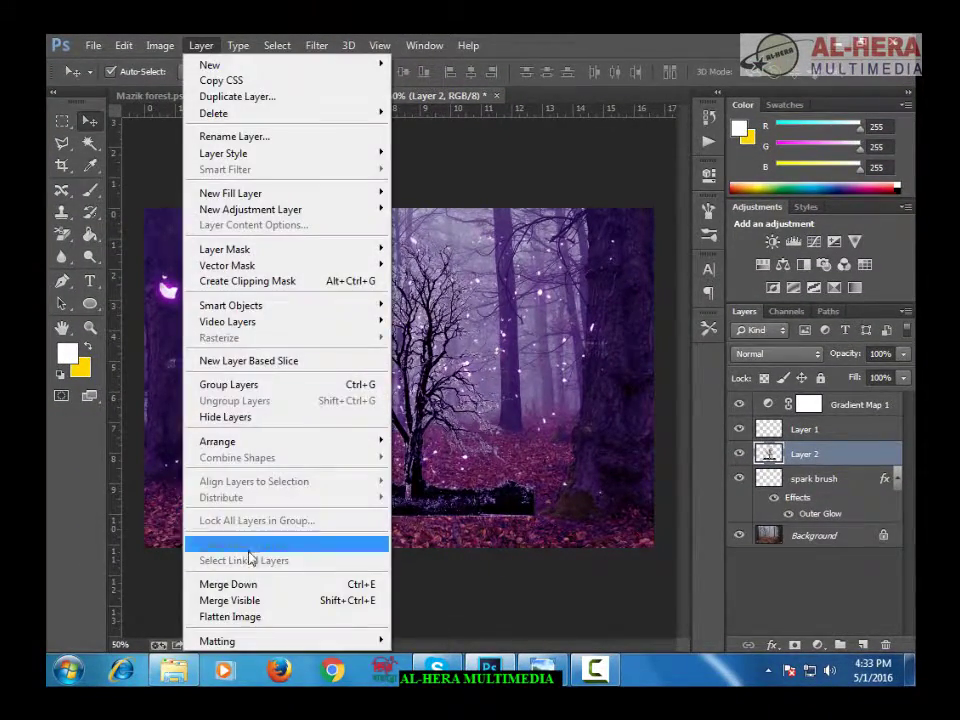
mouse_move(230, 644)
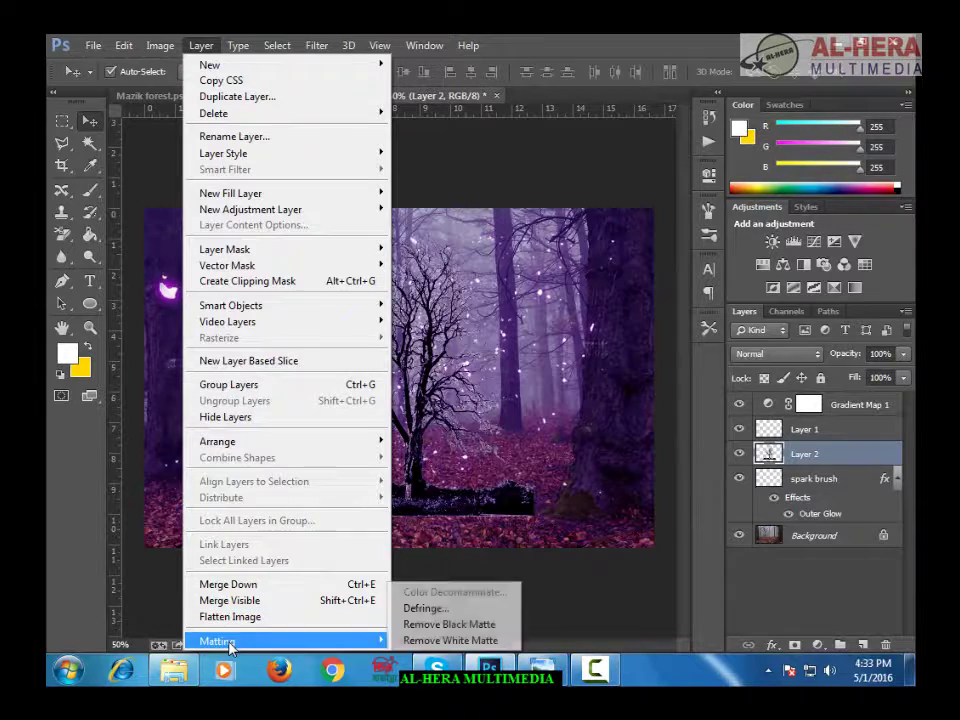
left_click(436, 640)
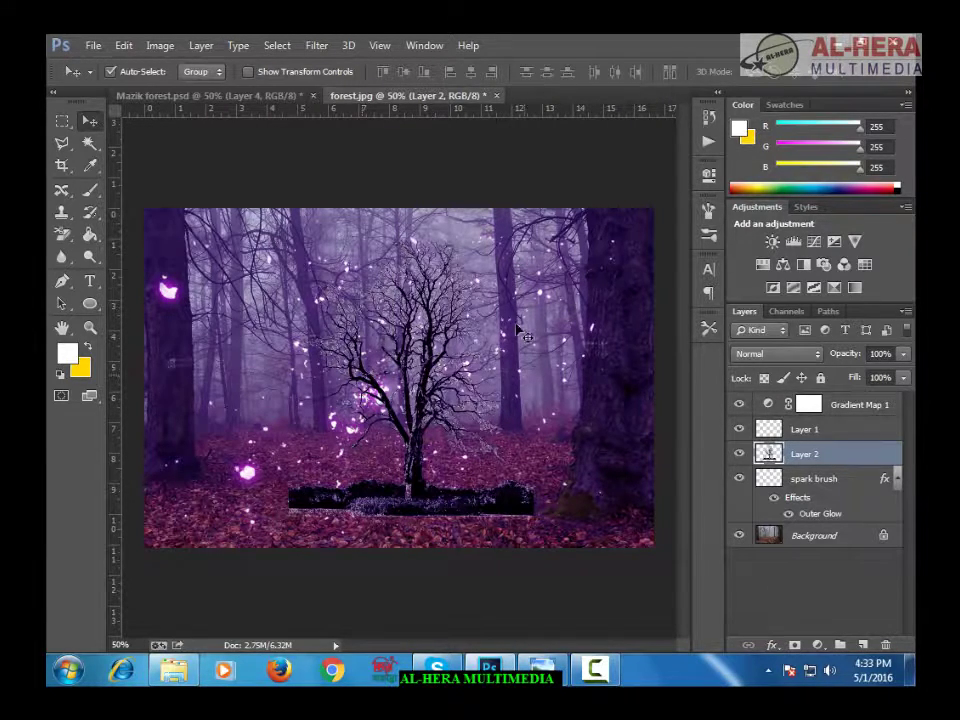
Scale the tree to about 66% and place it over the leaf-covered ground in the lower left of the forest
mouse_move(433, 336)
left_mouse_down()
mouse_move(451, 326)
mouse_move(418, 334)
mouse_move(435, 357)
mouse_move(444, 328)
mouse_move(439, 348)
left_mouse_up()
key("ctrl+t")
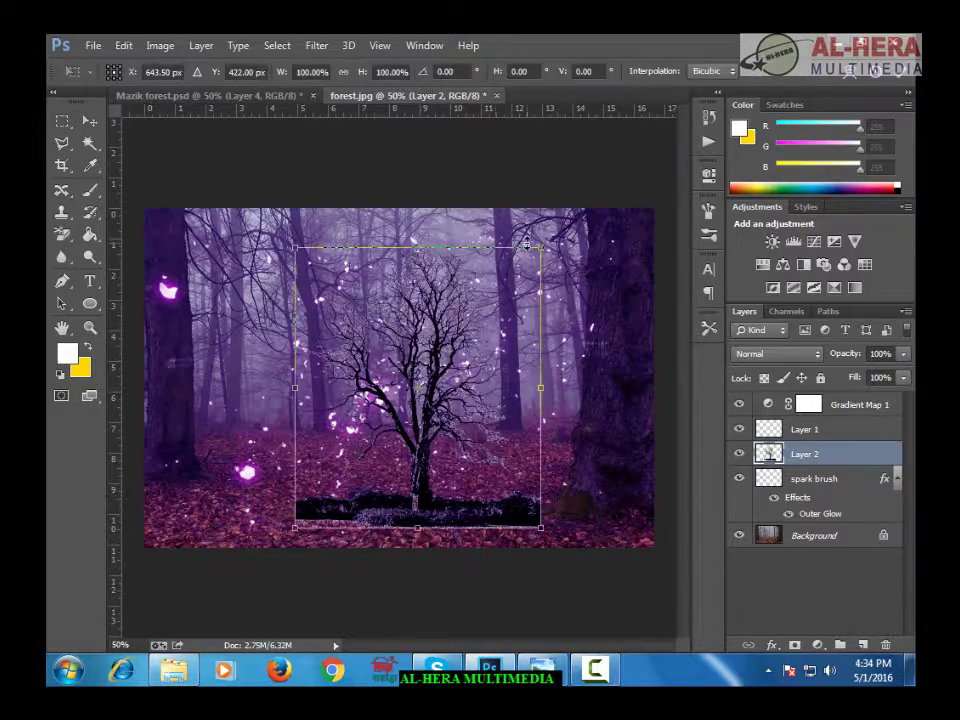
left_click_drag(543, 238, 497, 312)
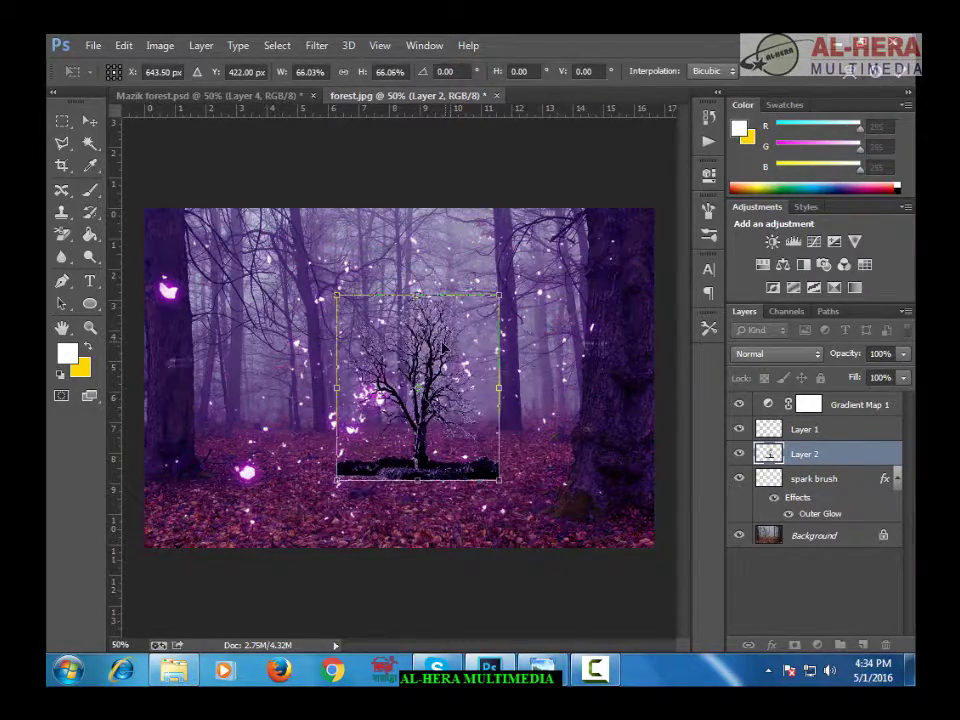
left_click_drag(444, 355, 310, 372)
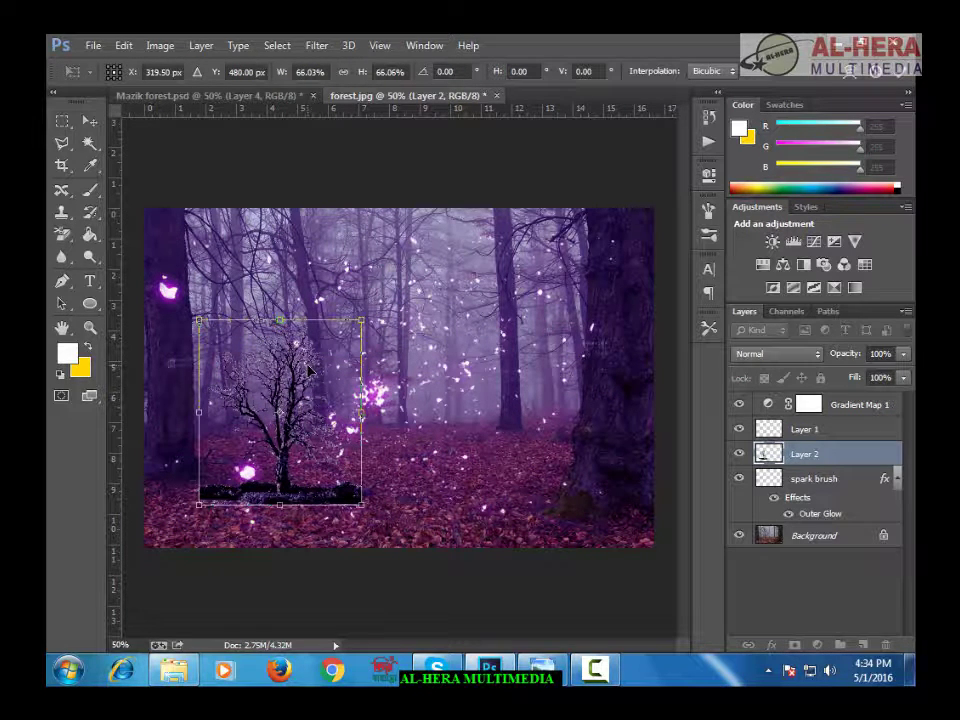
key("Return")
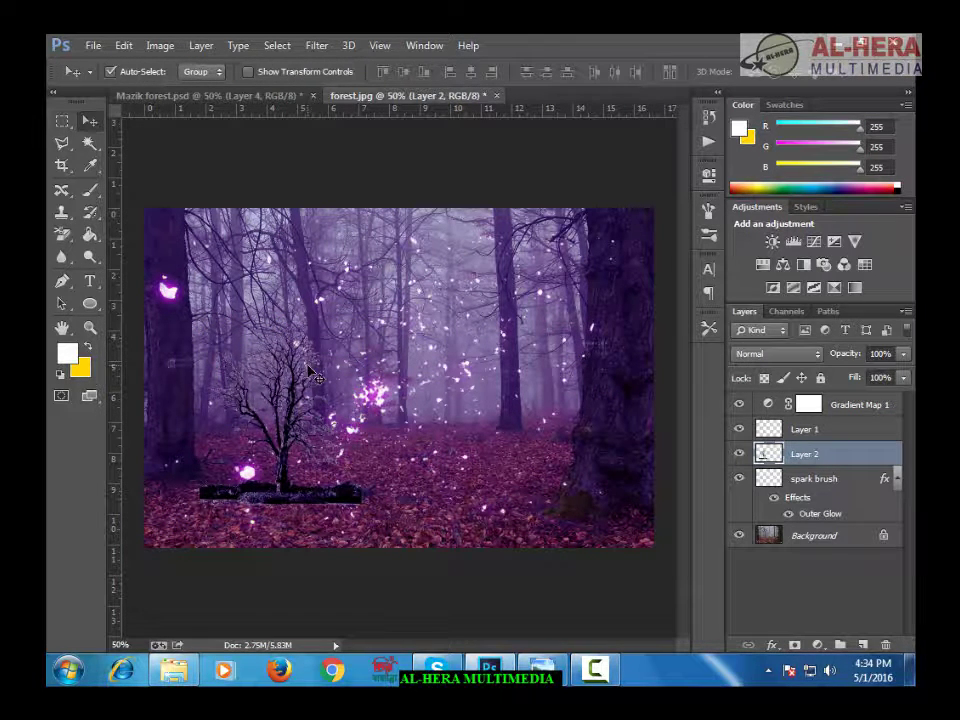
Check the finished Mazik-forest image in Windows Photo Viewer, return to Photoshop and open the grass image
left_click(558, 672)
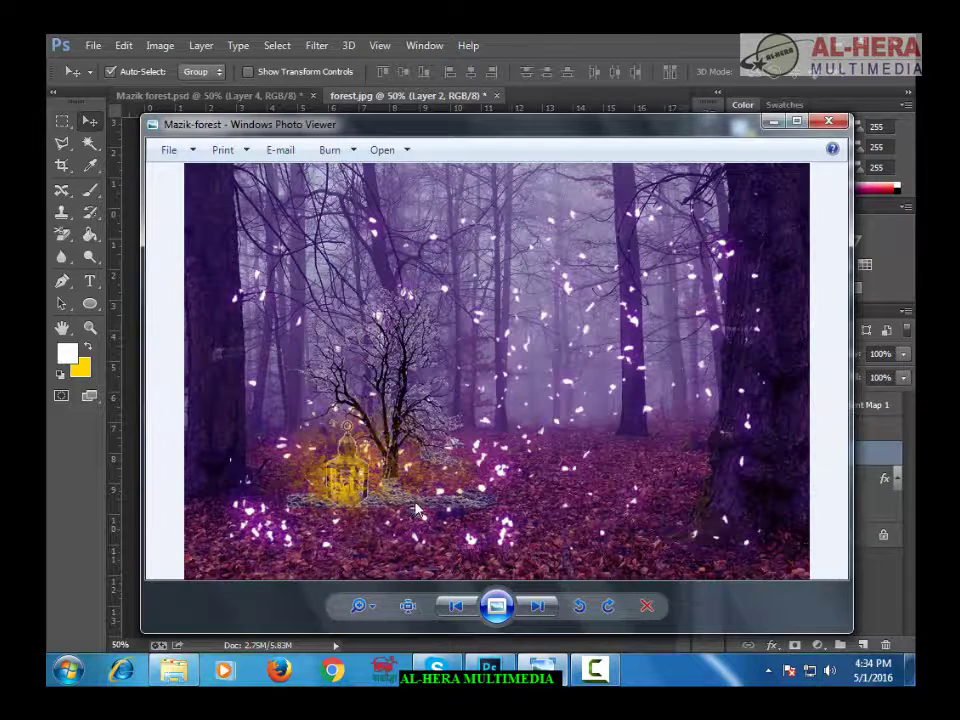
key("alt+Tab")
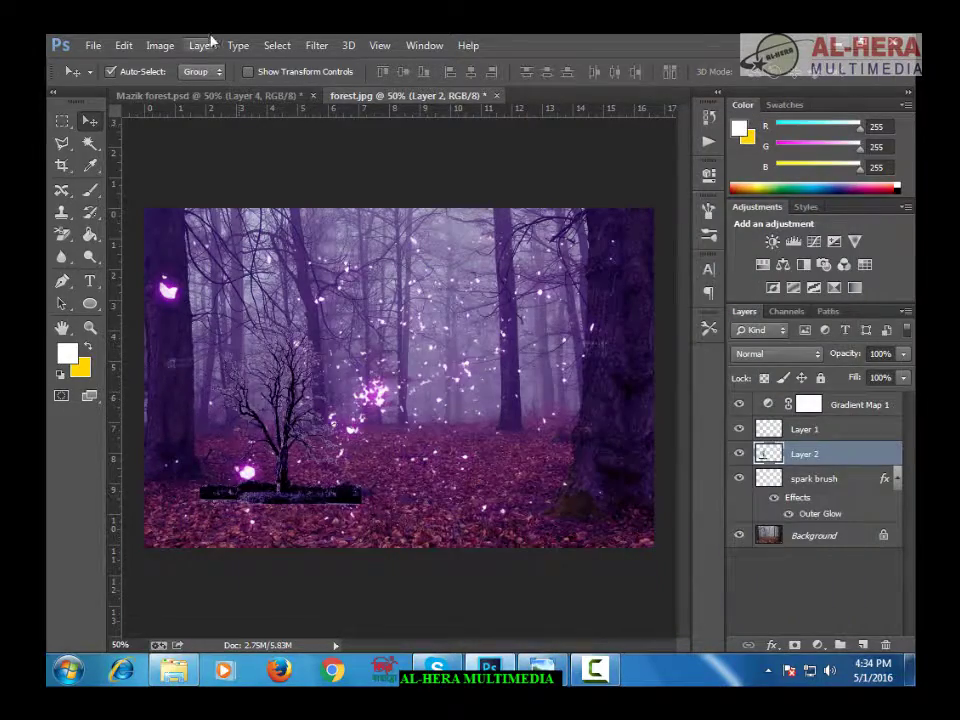
left_click(93, 45)
left_click(108, 80)
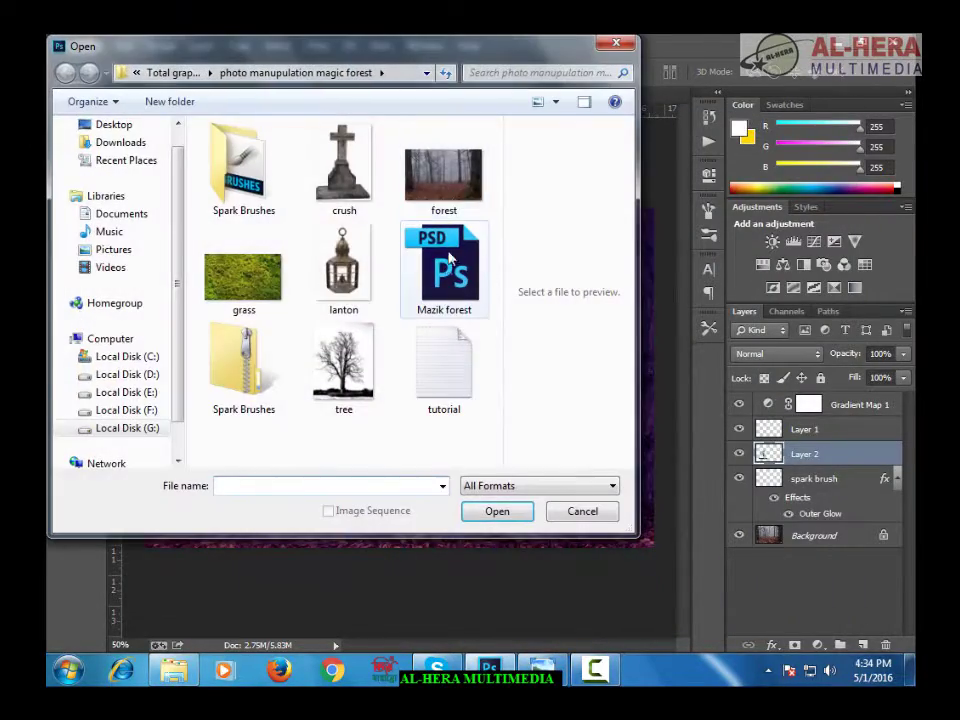
left_click(259, 286)
double_click(259, 286)
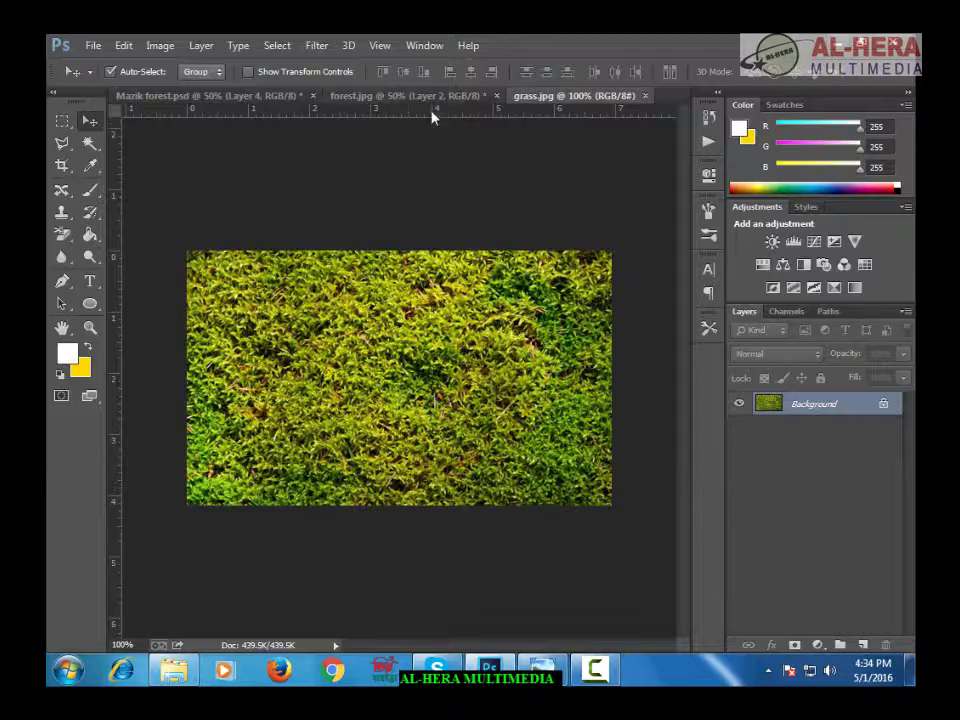
Copy the grass image into forest.jpg above the tree layer and close grass.jpg
left_click_drag(580, 96, 574, 148)
left_click_drag(635, 302, 349, 456)
left_click_drag(842, 154, 821, 156)
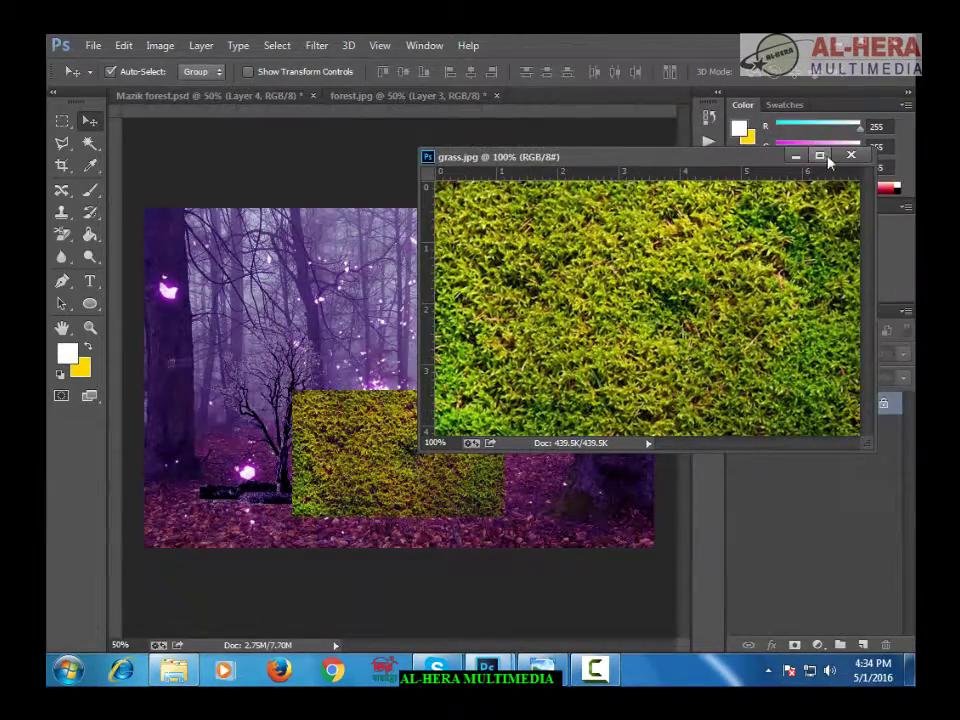
left_click(849, 154)
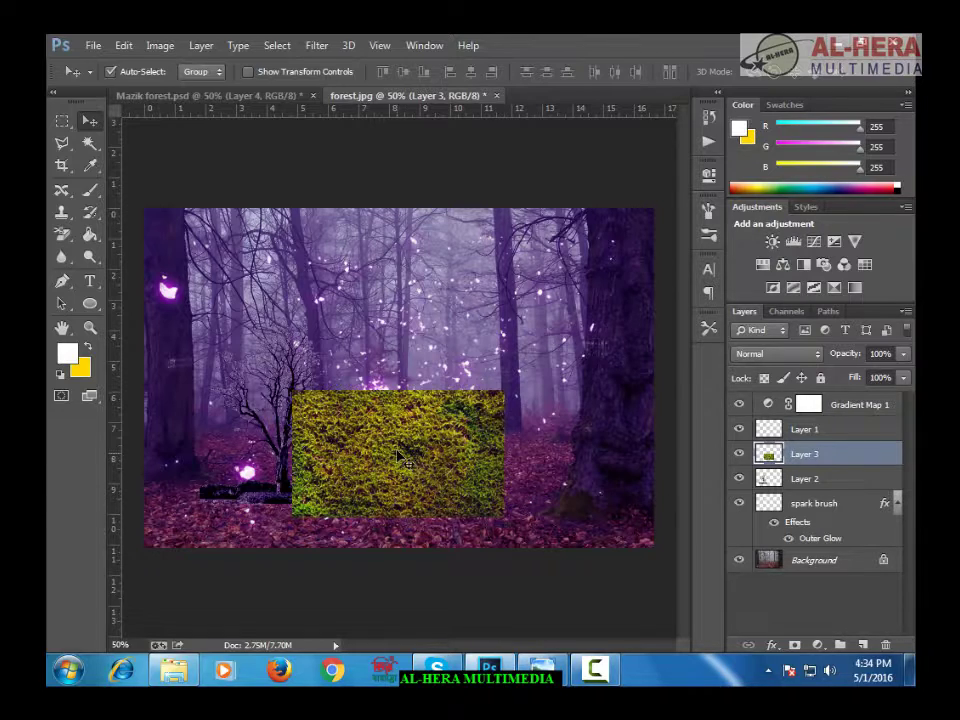
Move the grass over the tree's base and distort it into a trapezoid with a narrower far edge, about 45% of its height
left_click_drag(409, 443, 343, 447)
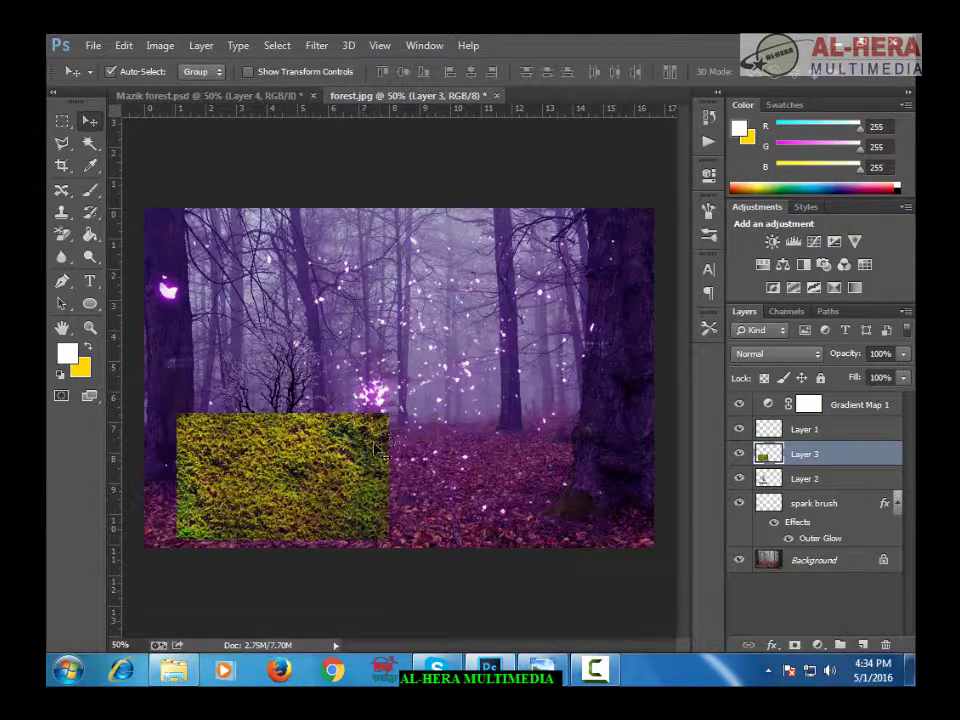
key("ctrl+t")
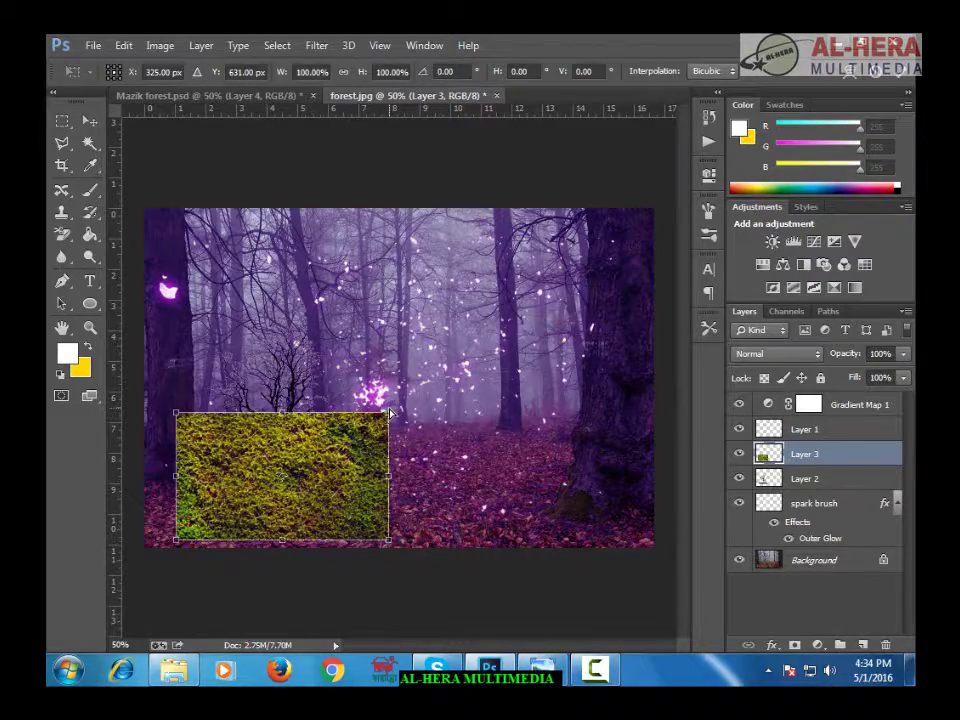
left_click_drag(389, 412, 360, 466)
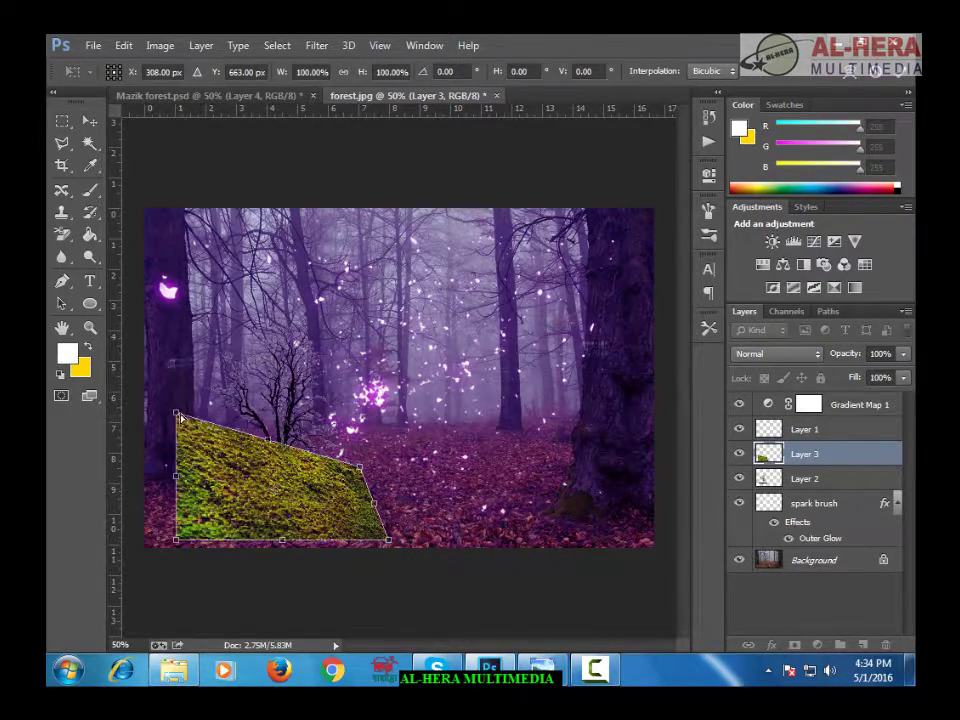
left_click_drag(179, 417, 213, 482)
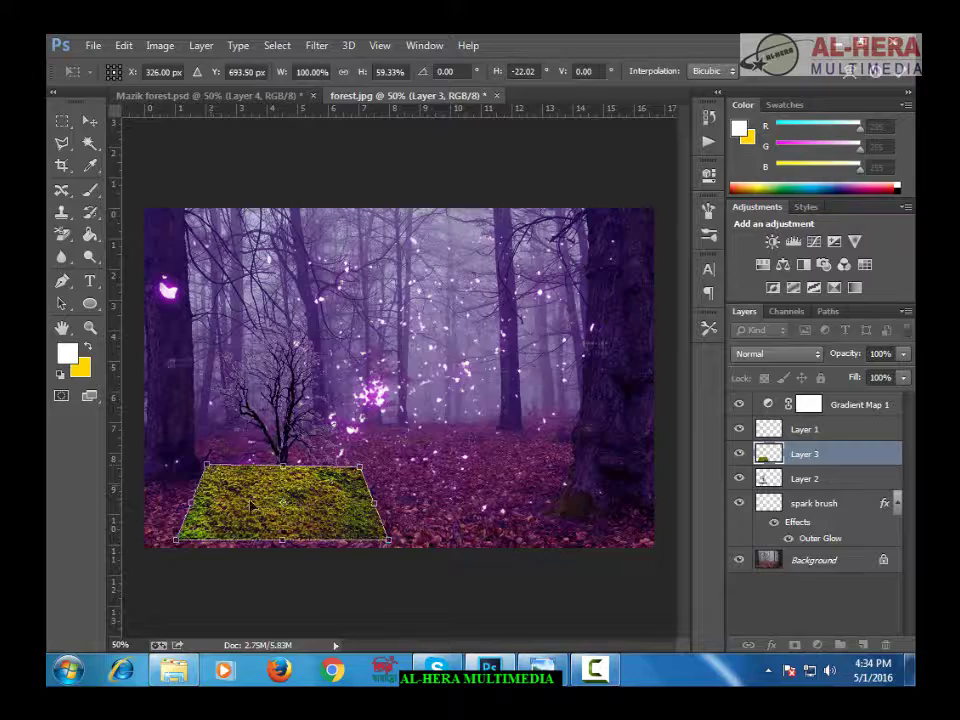
left_click_drag(364, 474, 356, 472)
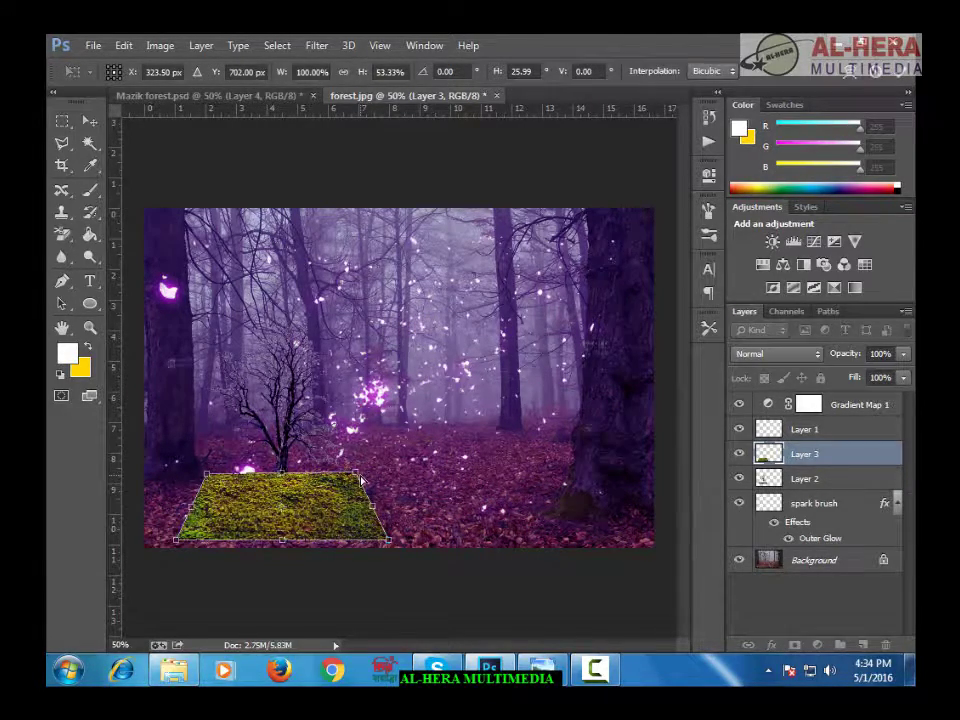
left_click_drag(357, 480, 361, 488)
left_click_drag(389, 543, 376, 537)
left_click_drag(177, 543, 184, 542)
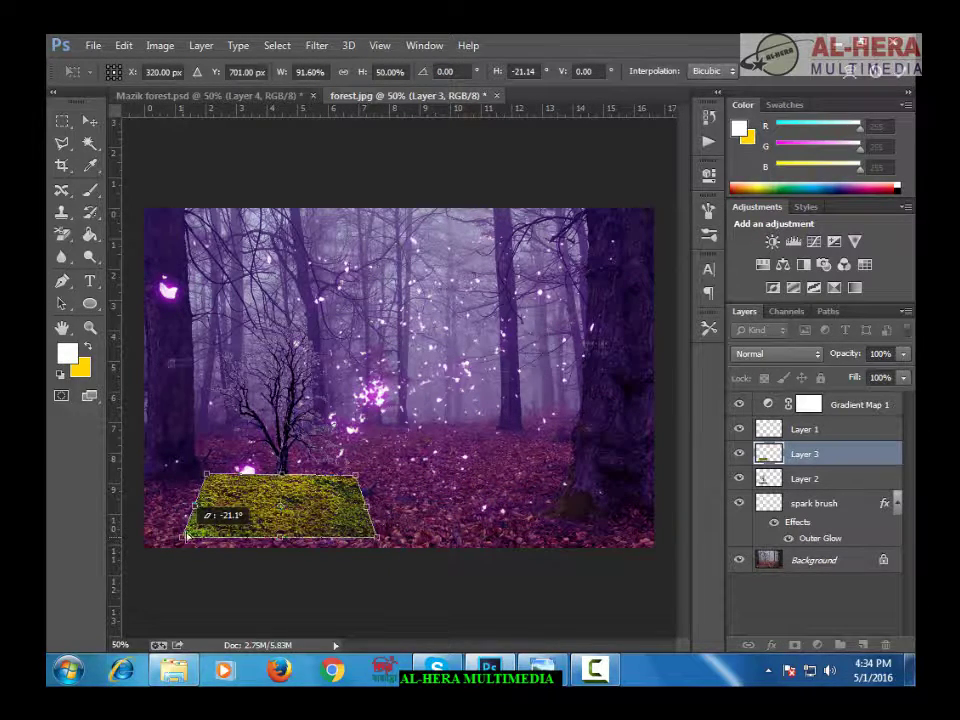
left_click_drag(209, 483, 211, 487)
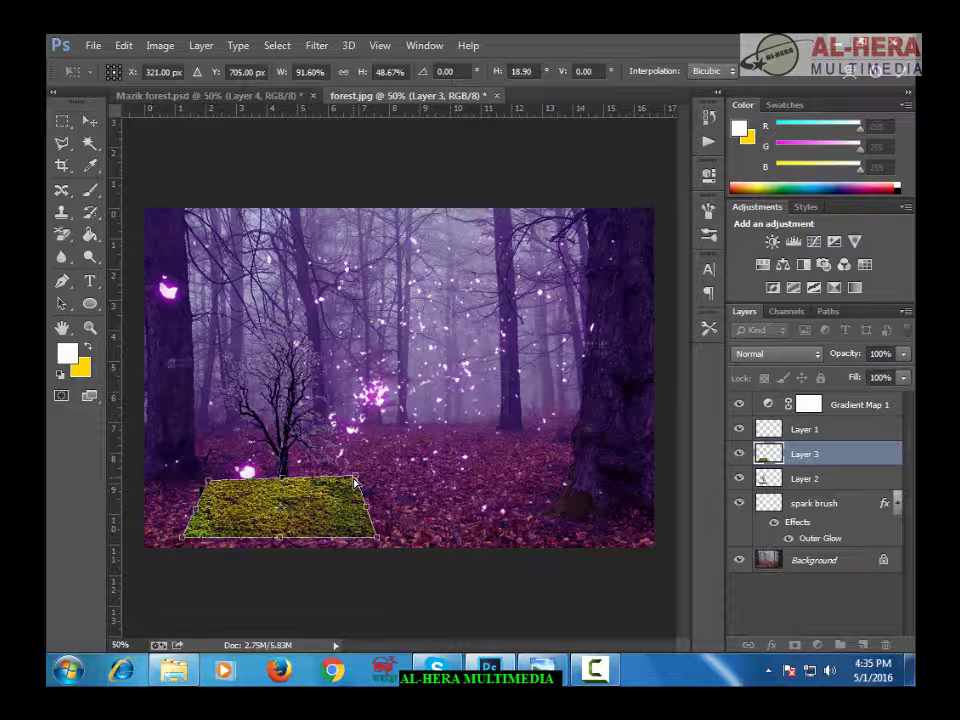
left_click_drag(355, 483, 357, 487)
left_click_drag(356, 485, 356, 485)
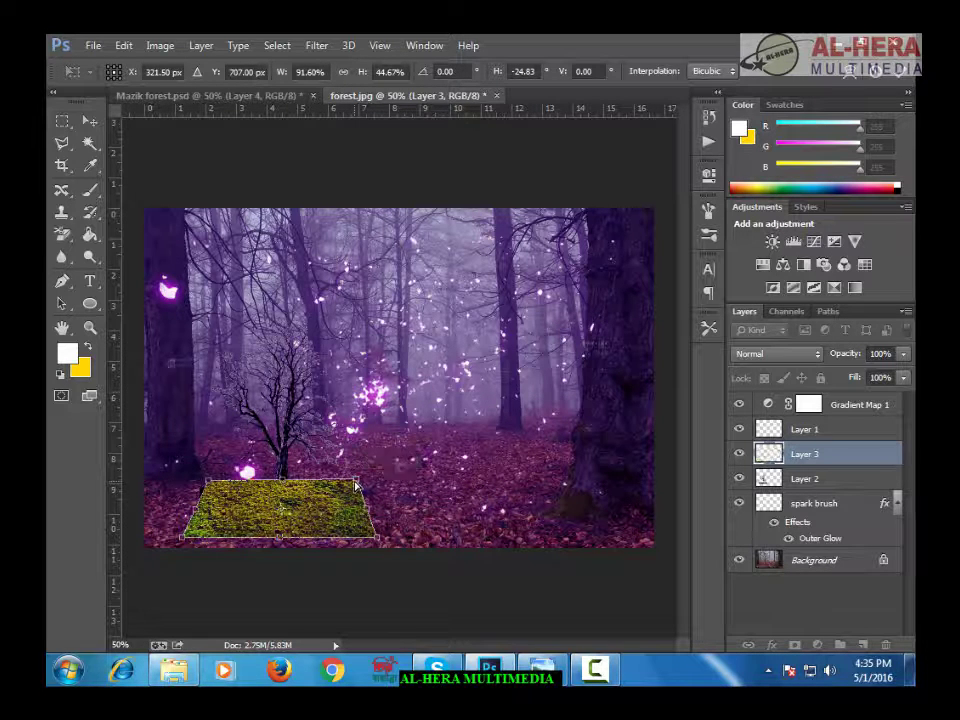
key("Return")
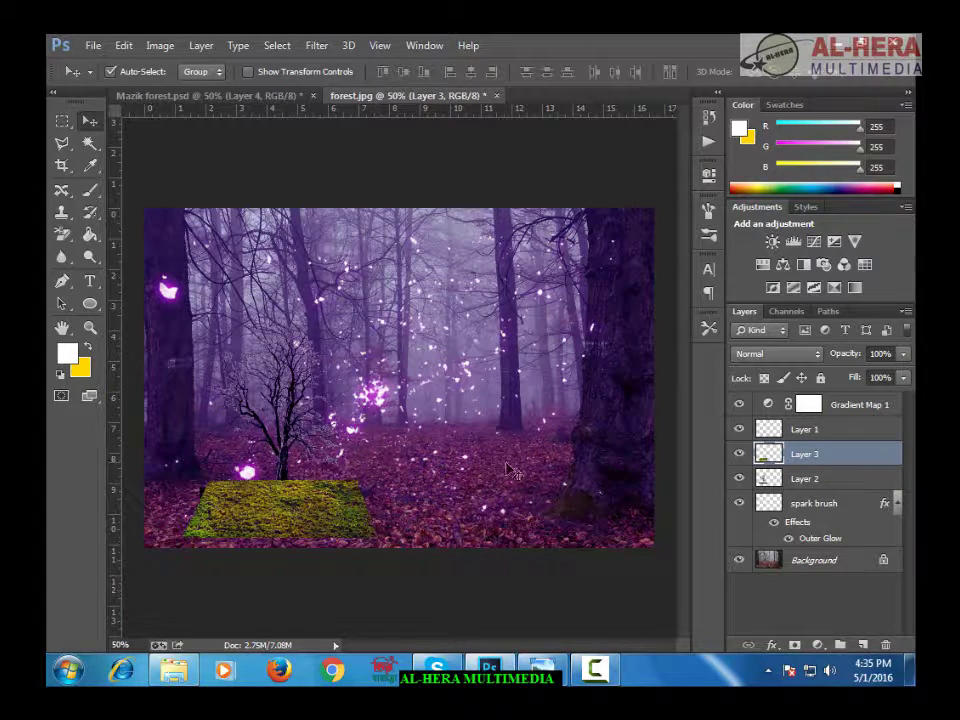
Clip the grass on Layer 3 to the tree layer below and set its blend mode to Luminosity
right_click(806, 460)
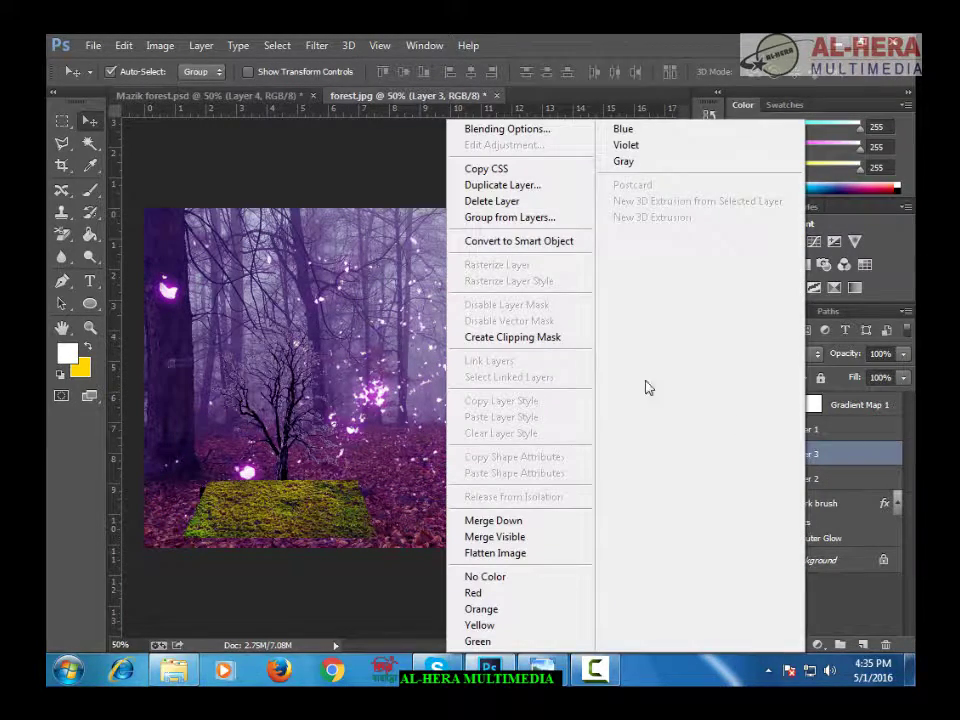
left_click(537, 346)
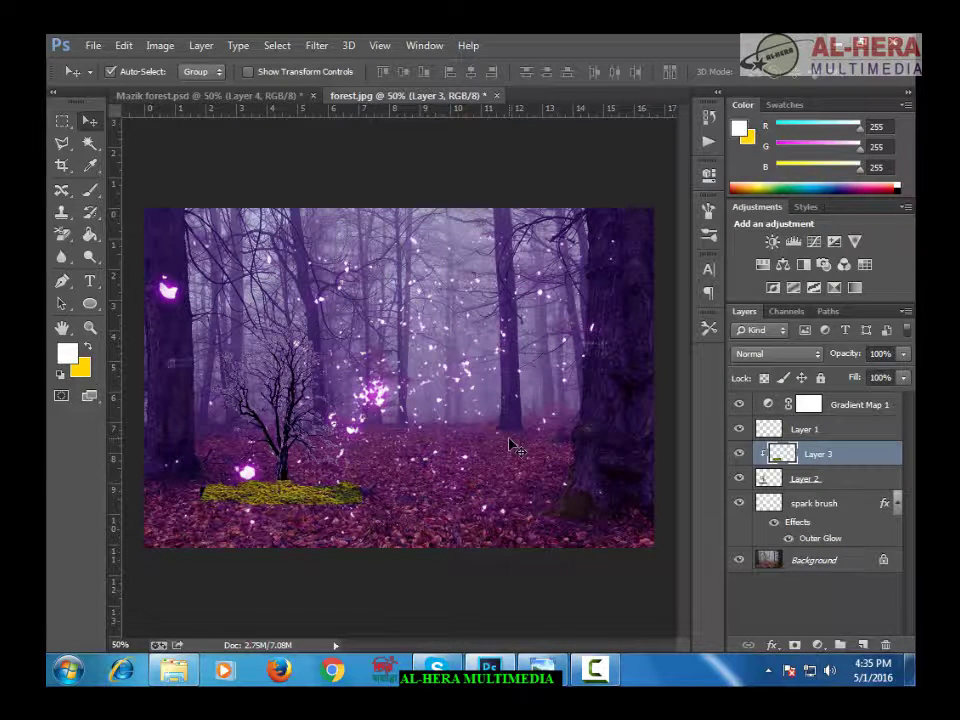
left_click(779, 356)
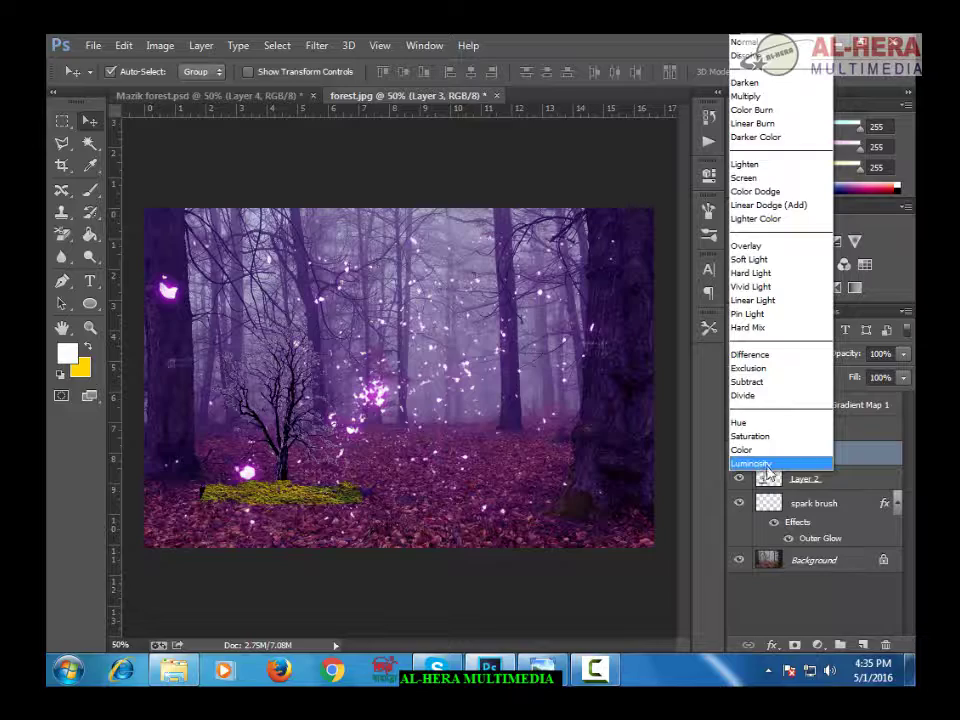
left_click(800, 454)
left_click(766, 357)
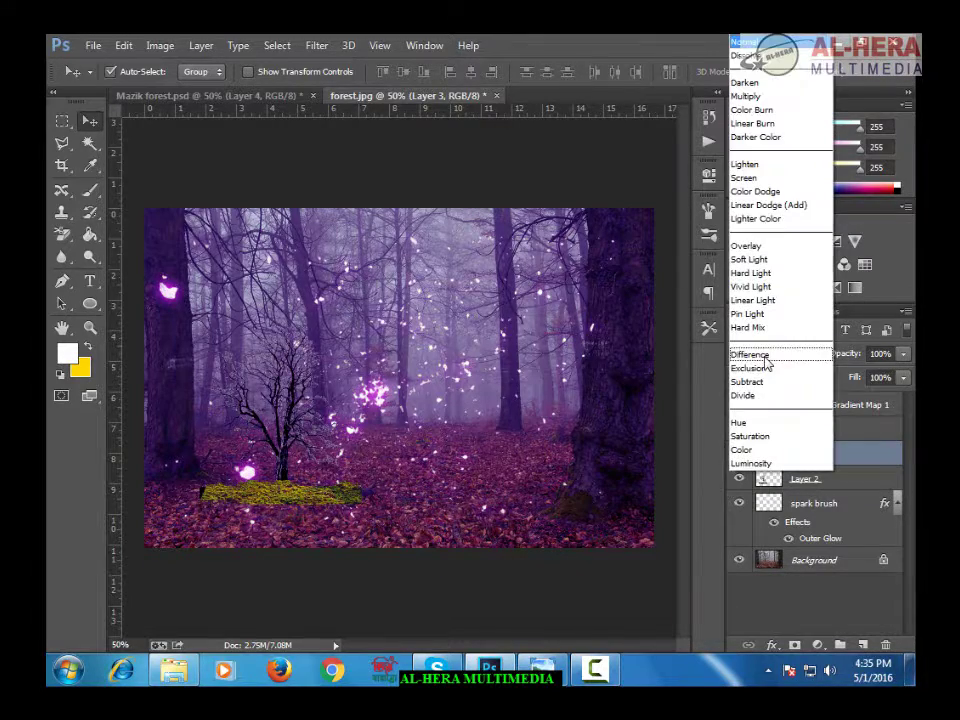
left_click(773, 462)
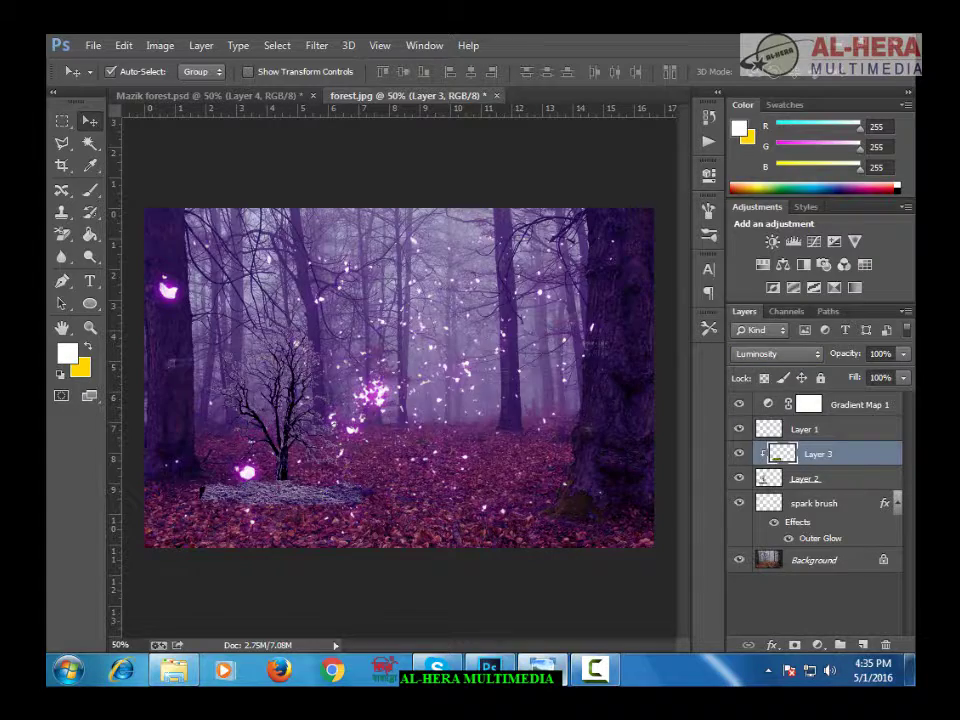
Check the lantern in the Mazik-forest reference image, return to Photoshop and open the lanton image
key("alt+Tab")
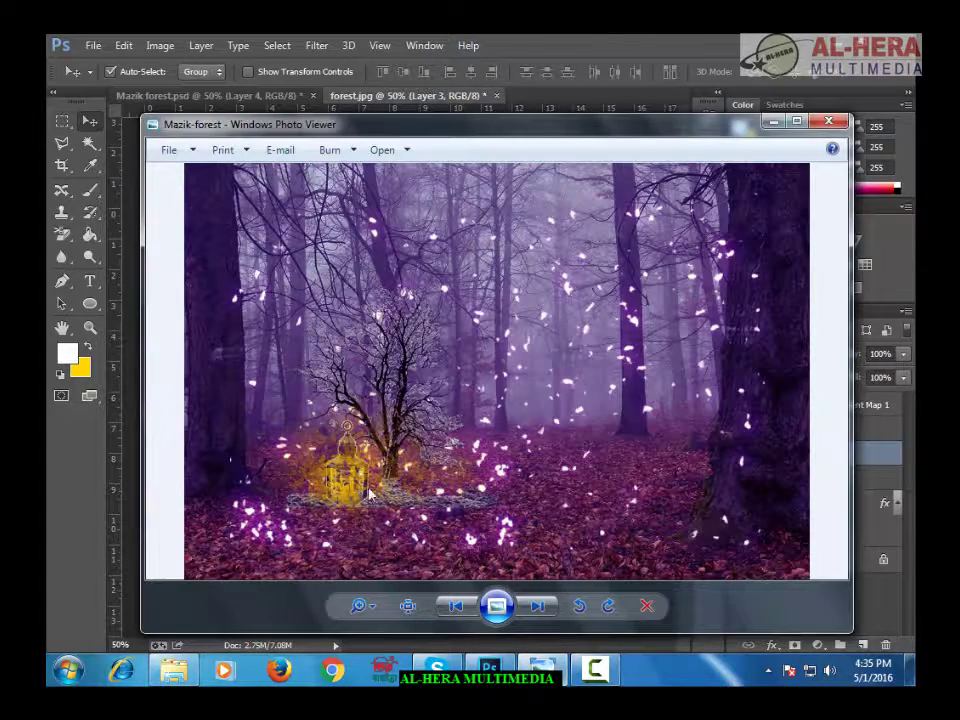
left_click(772, 121)
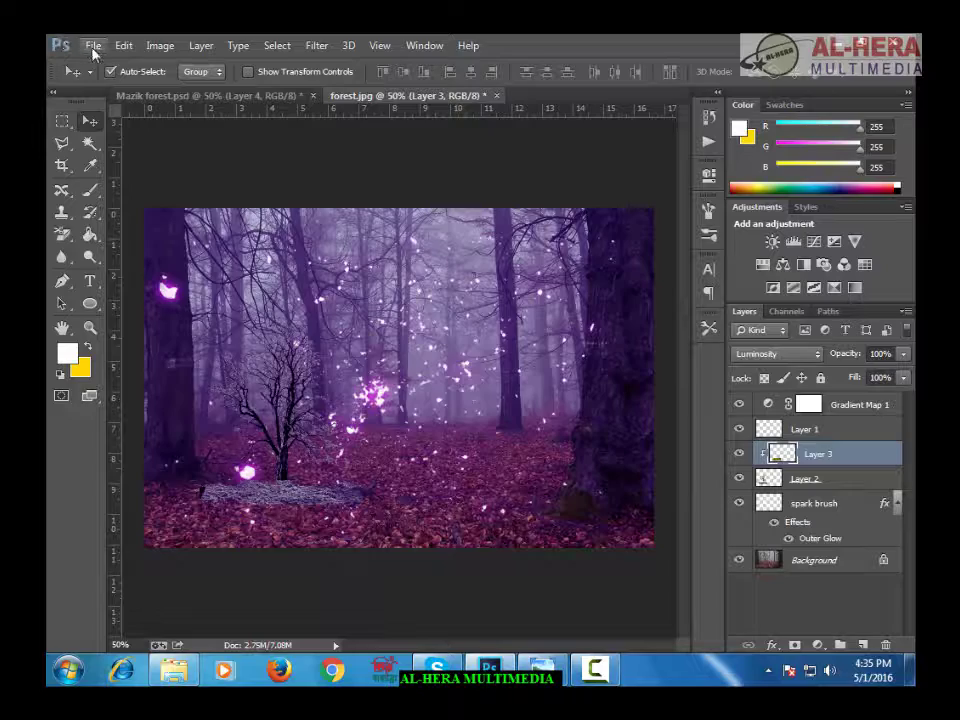
left_click(93, 45)
left_click(109, 81)
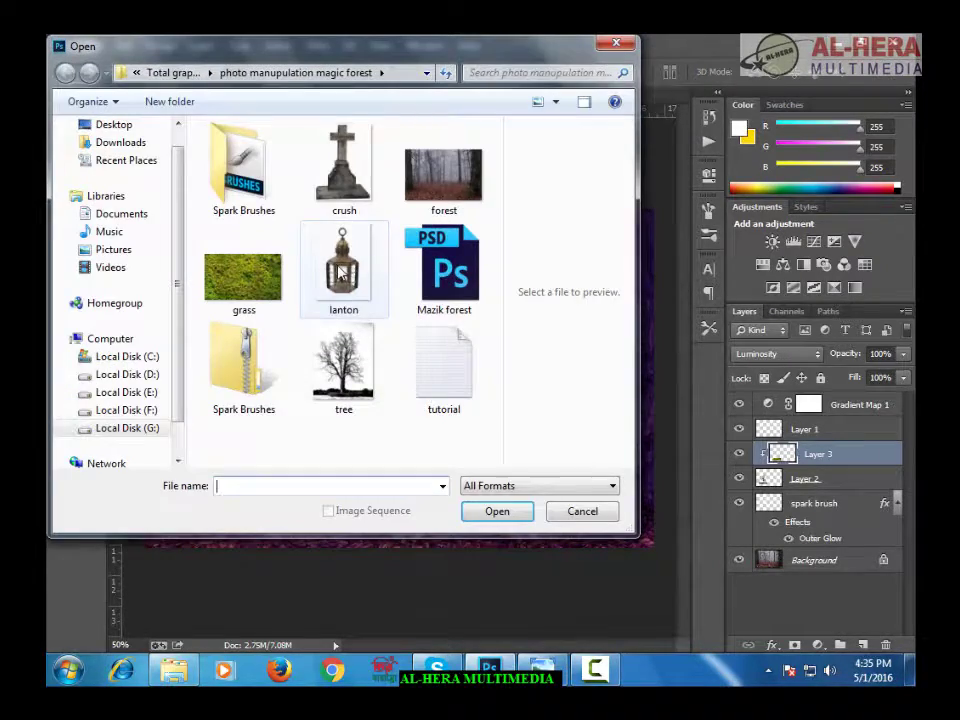
double_click(340, 272)
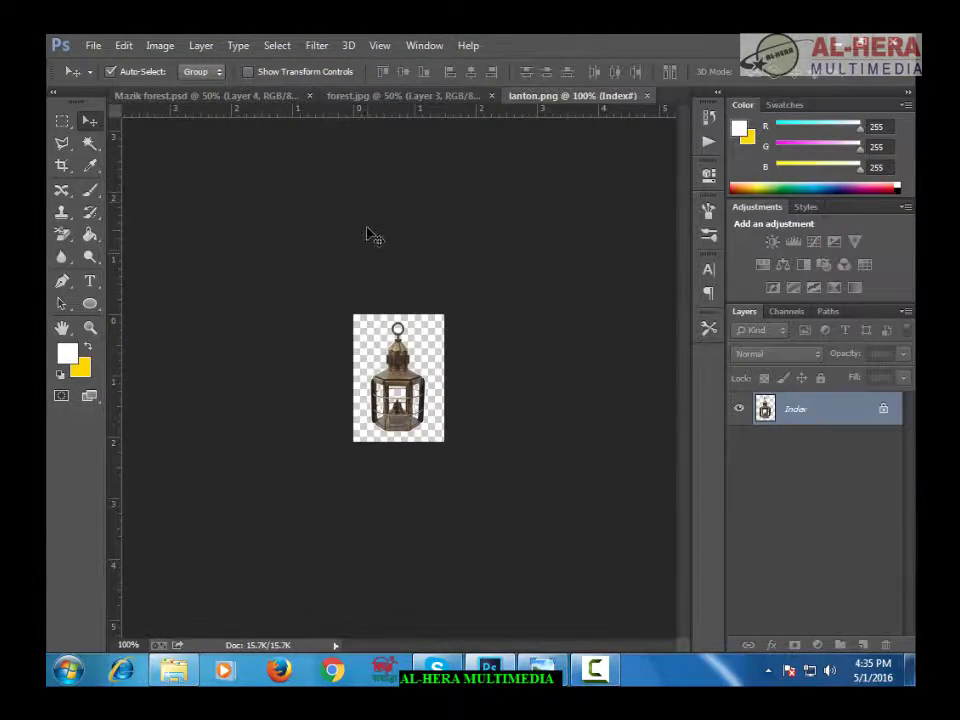
left_click_drag(418, 336, 228, 96)
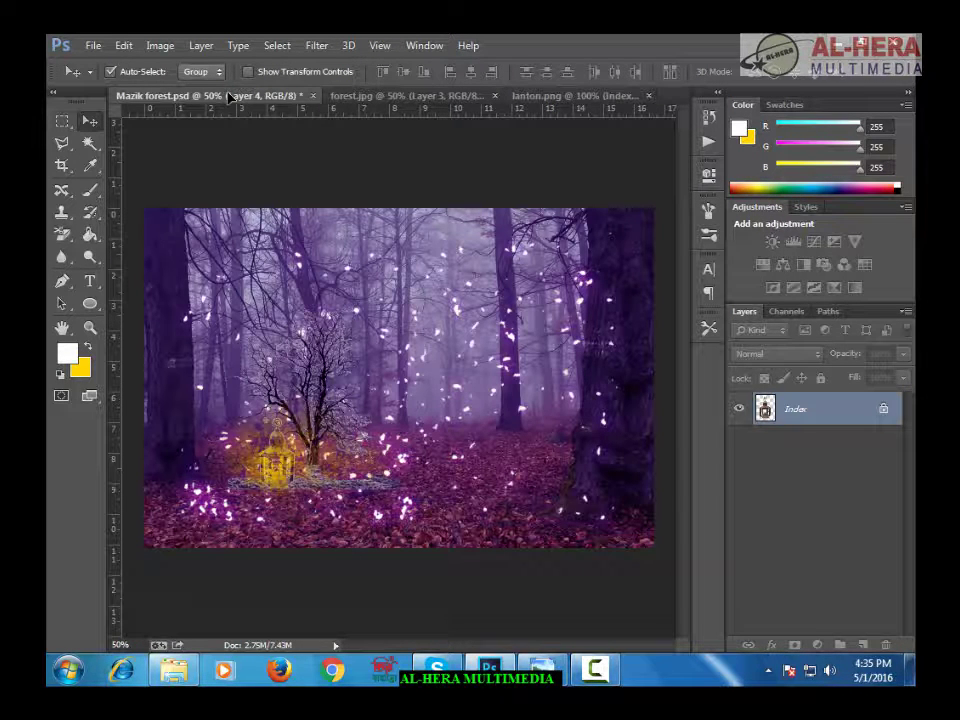
left_click_drag(325, 113, 418, 265)
key("ctrl+t")
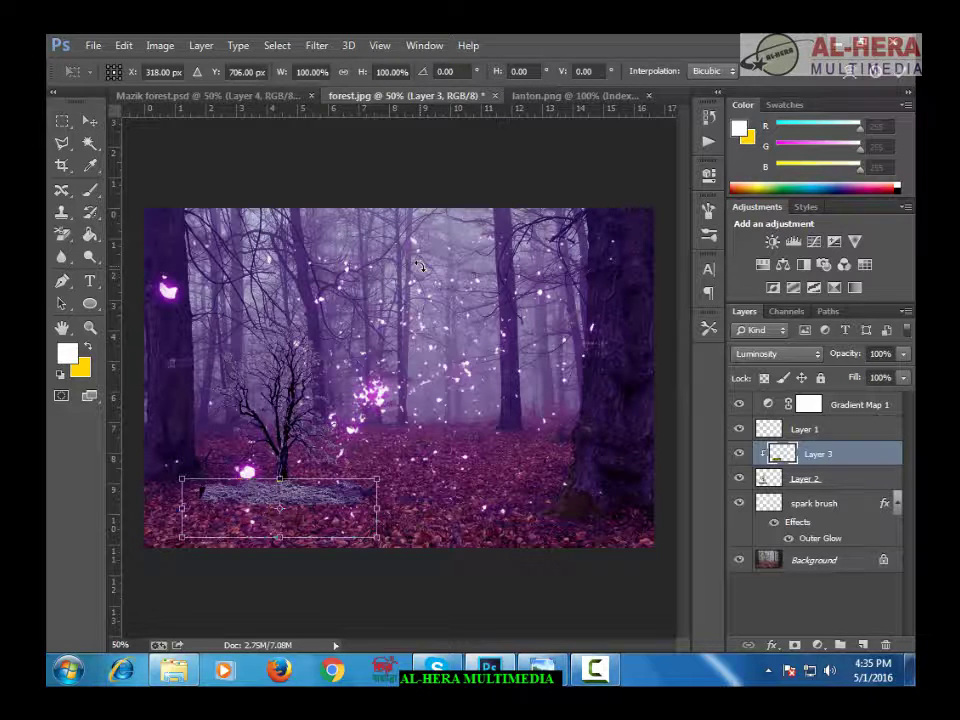
key("Return")
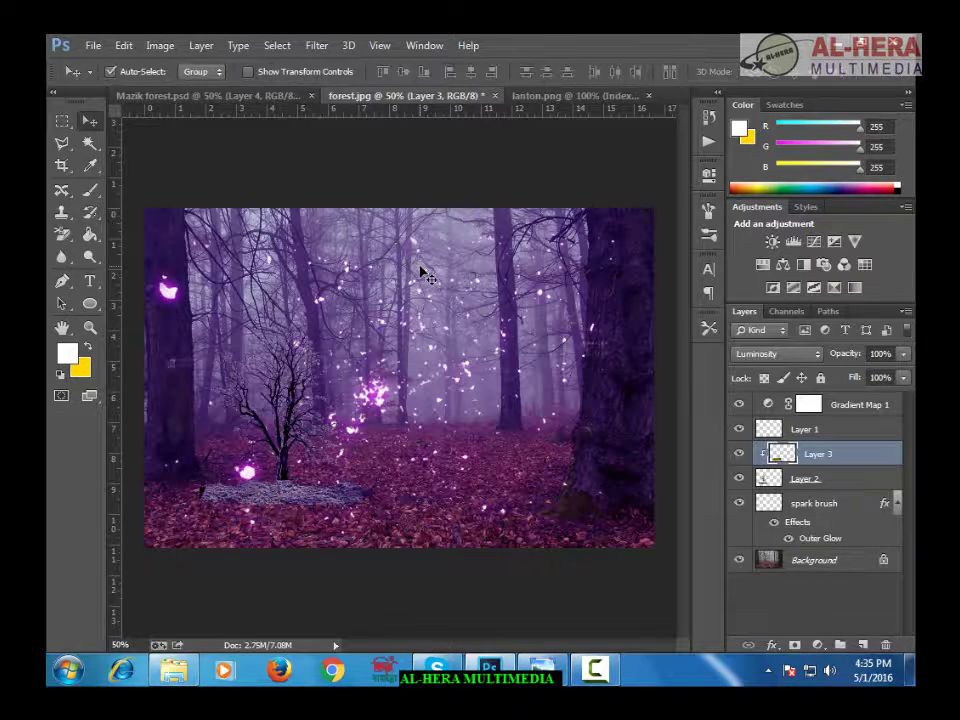
left_click_drag(545, 97, 392, 96)
Float lanton.png in its own window, copy the whole lantern image and paste it into forest.jpg above Layer 3
left_click(544, 98)
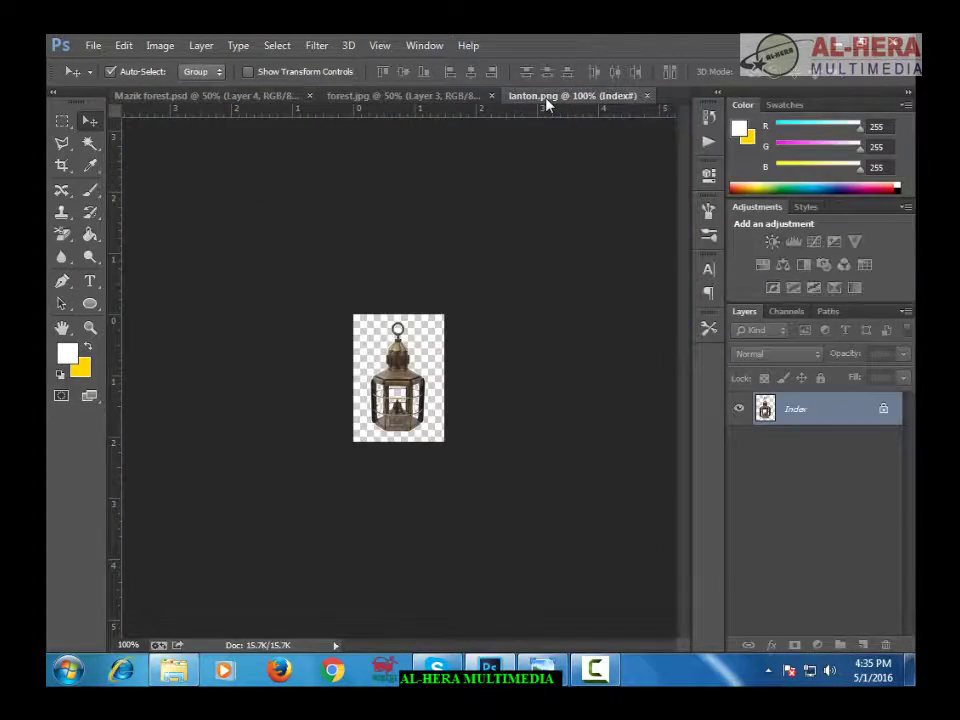
left_click_drag(544, 99, 530, 129)
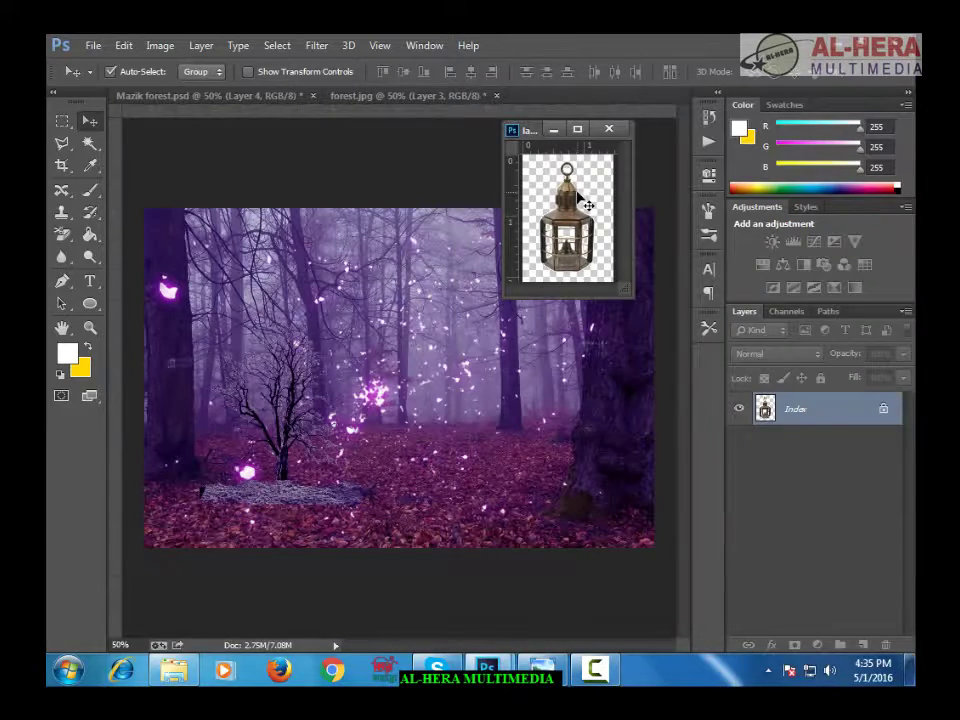
left_click(124, 46)
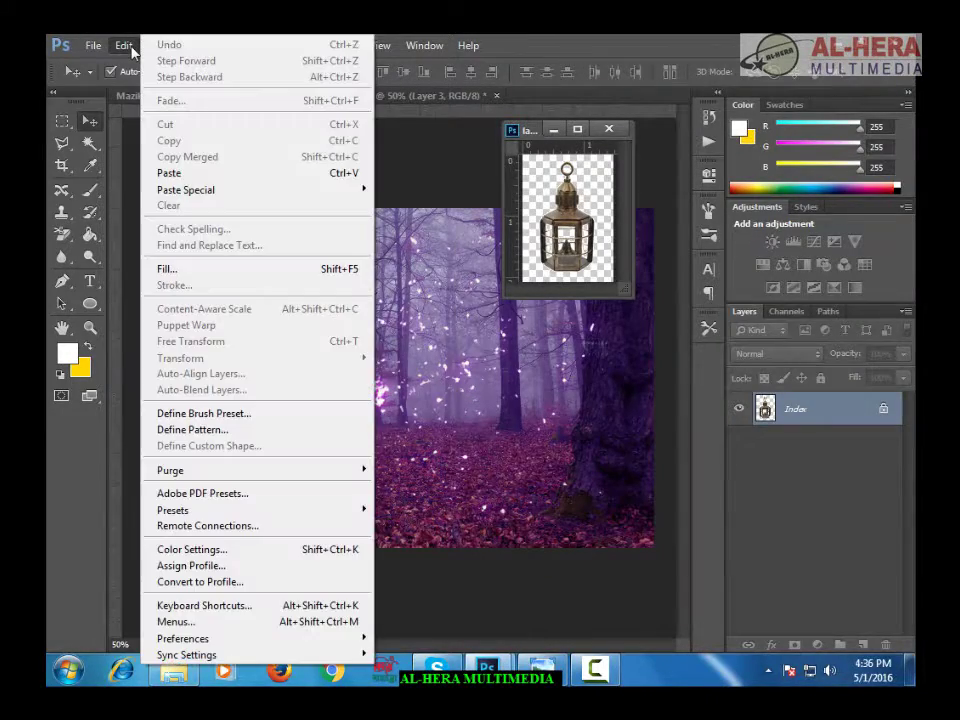
left_click(276, 46)
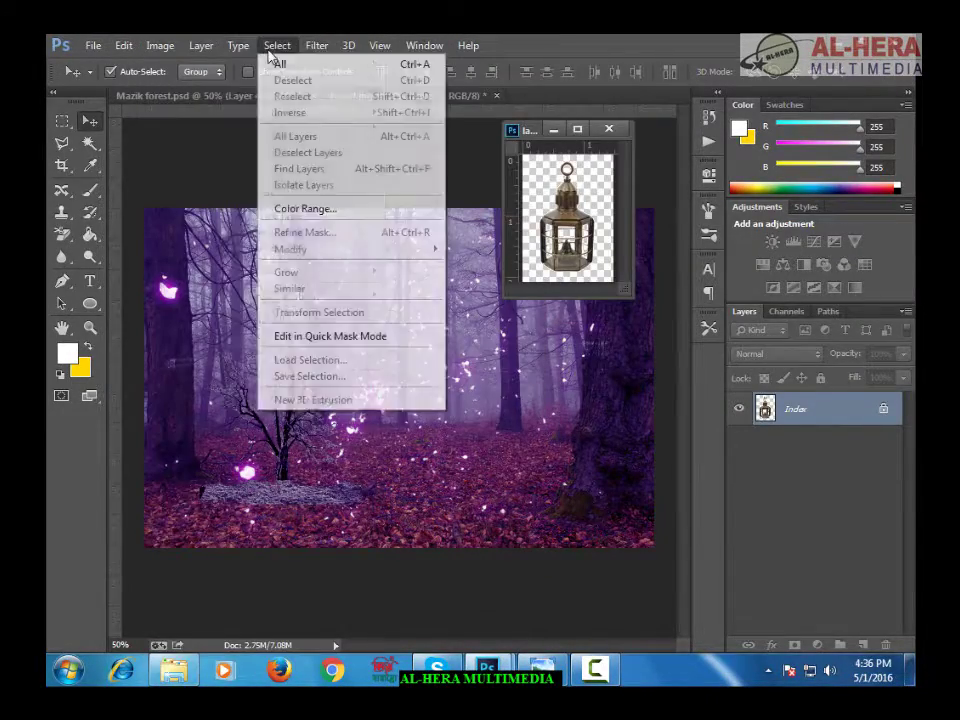
left_click(270, 65)
left_click(124, 46)
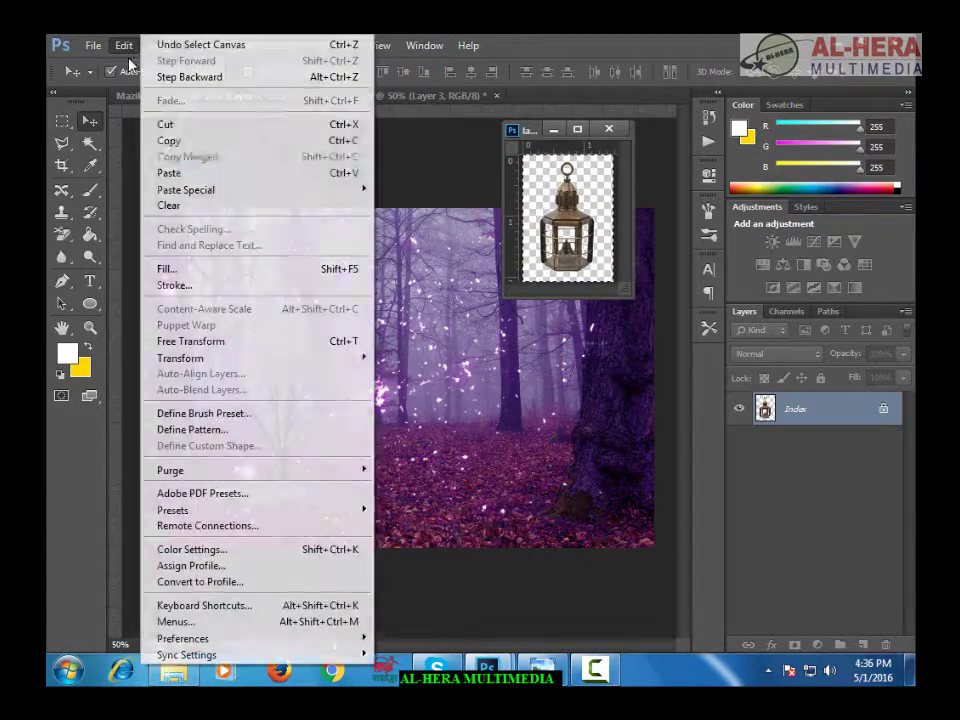
left_click(166, 145)
left_click(446, 96)
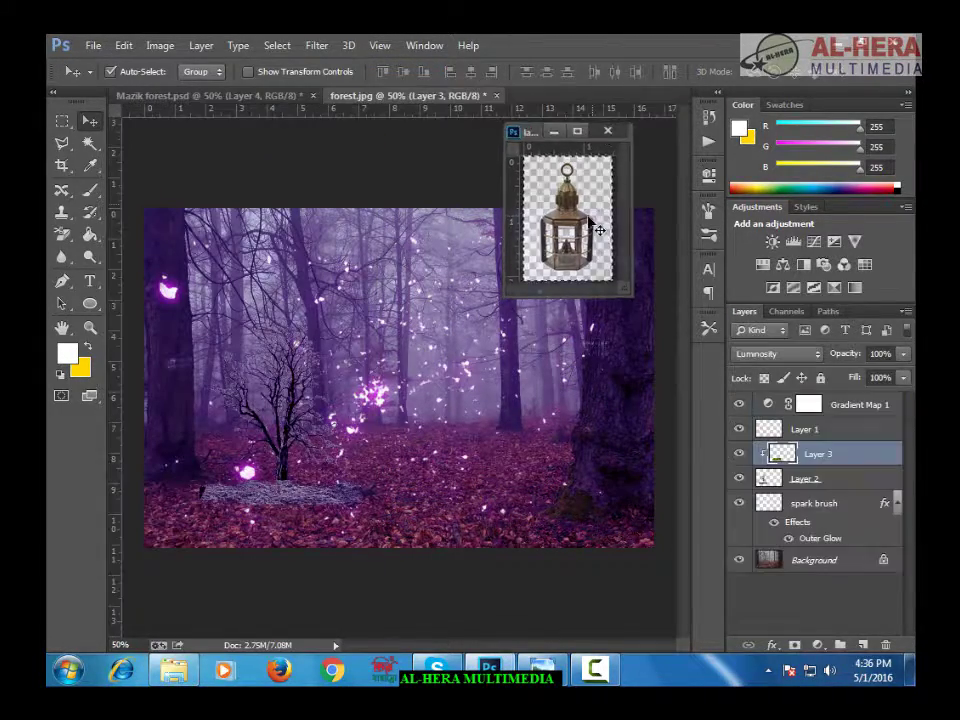
left_click(124, 46)
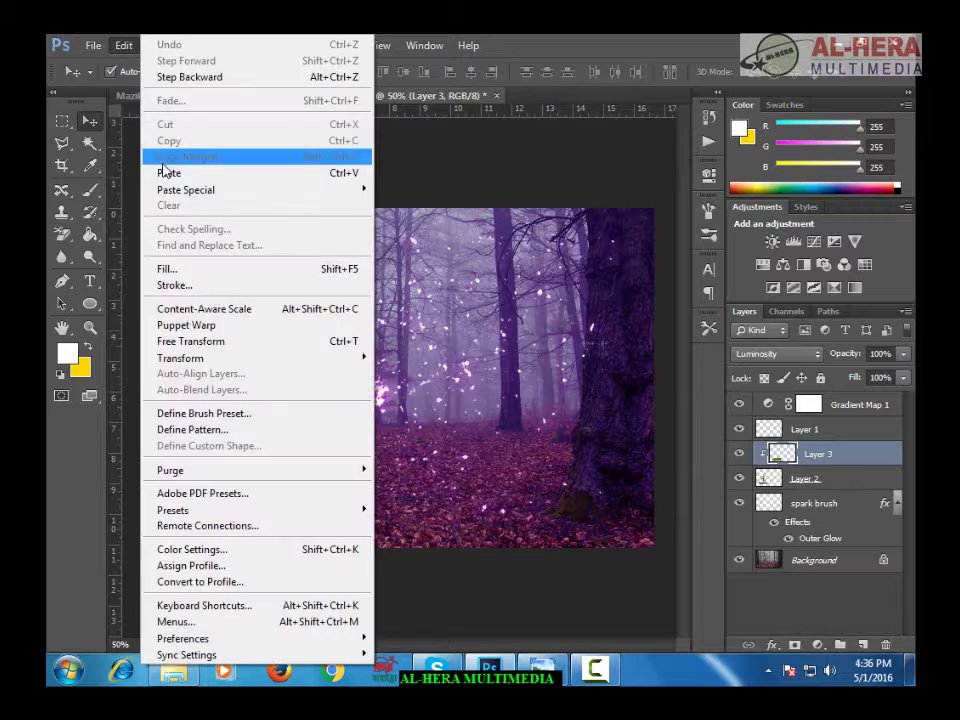
left_click(190, 174)
Enlarge the lantern slightly and place it on the near end of the grass beside the tree trunk, nudging it up a little
left_click_drag(400, 390, 250, 405)
key("ctrl+t")
key("Return")
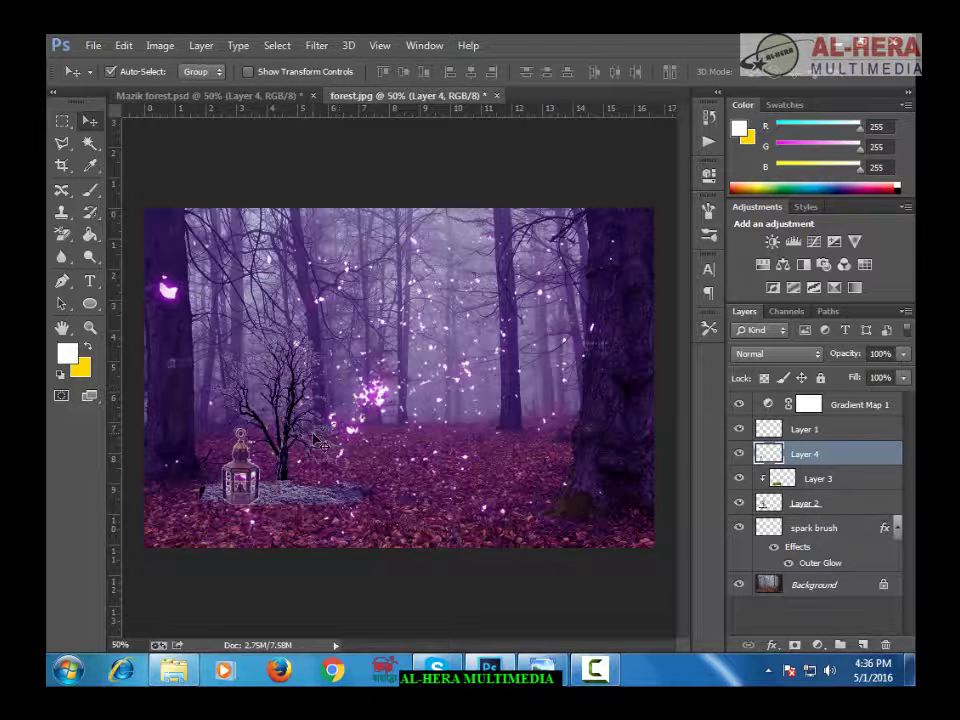
key("Up")
key("Up")
key("Up")
key("Up")
key("Up")
key("Up")
key("Up")
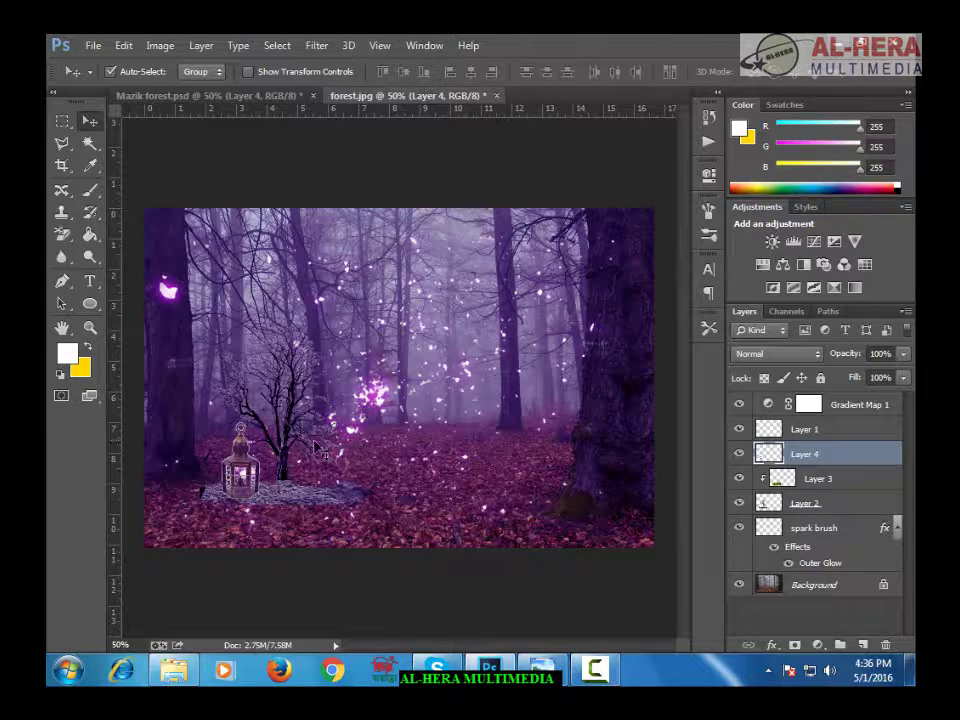
Check the lantern's glow in the Mazik-forest reference, return to Photoshop and set the foreground color to yellow #ffea00
left_click(541, 668)
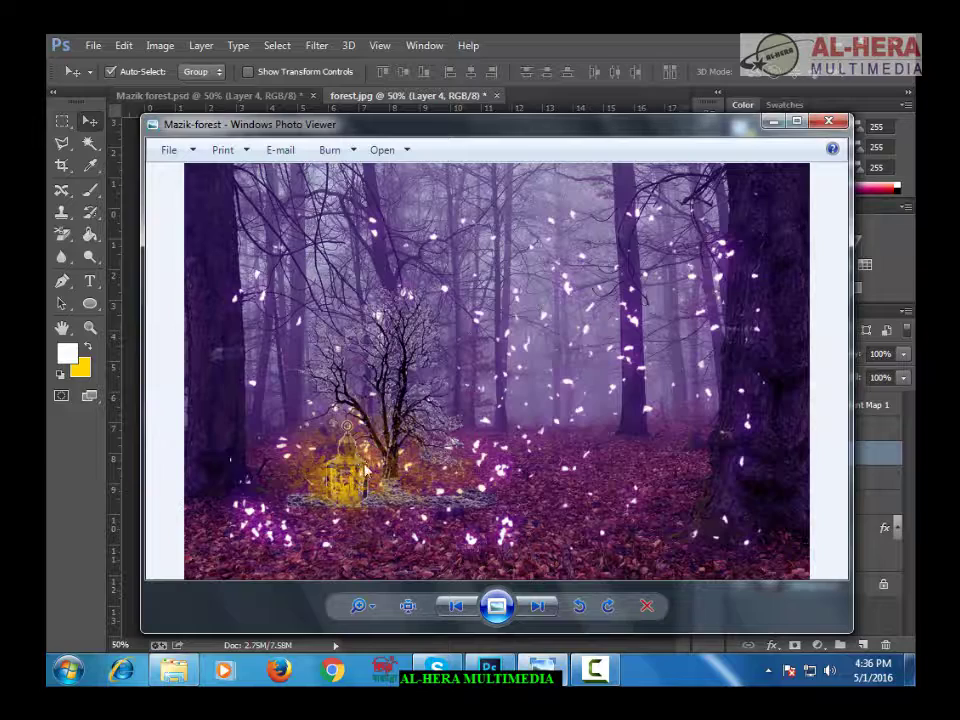
left_click(773, 121)
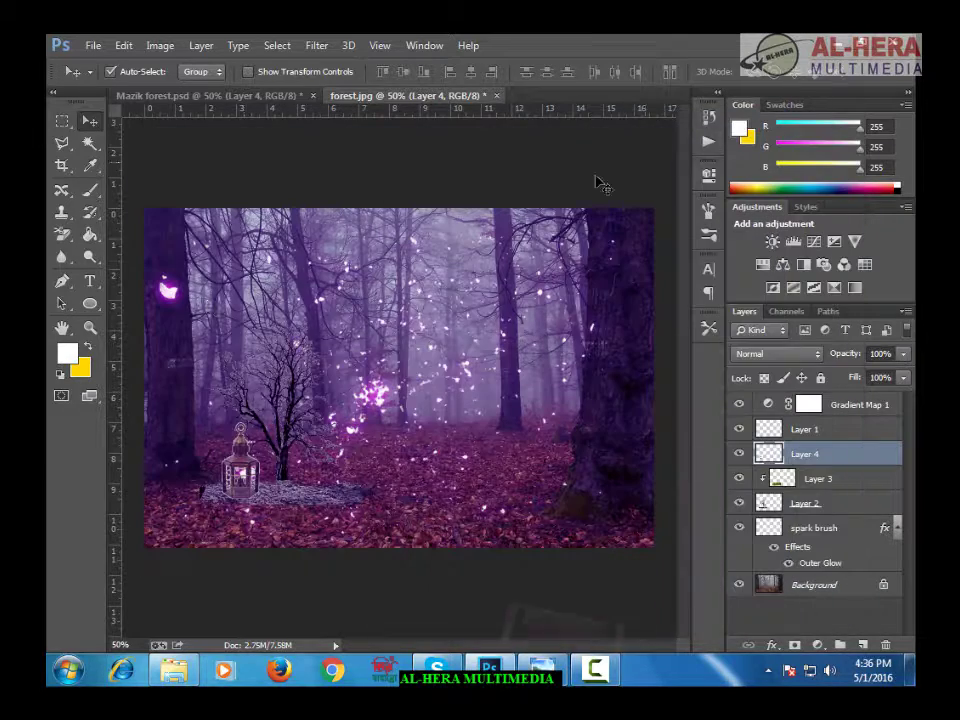
left_click(86, 346)
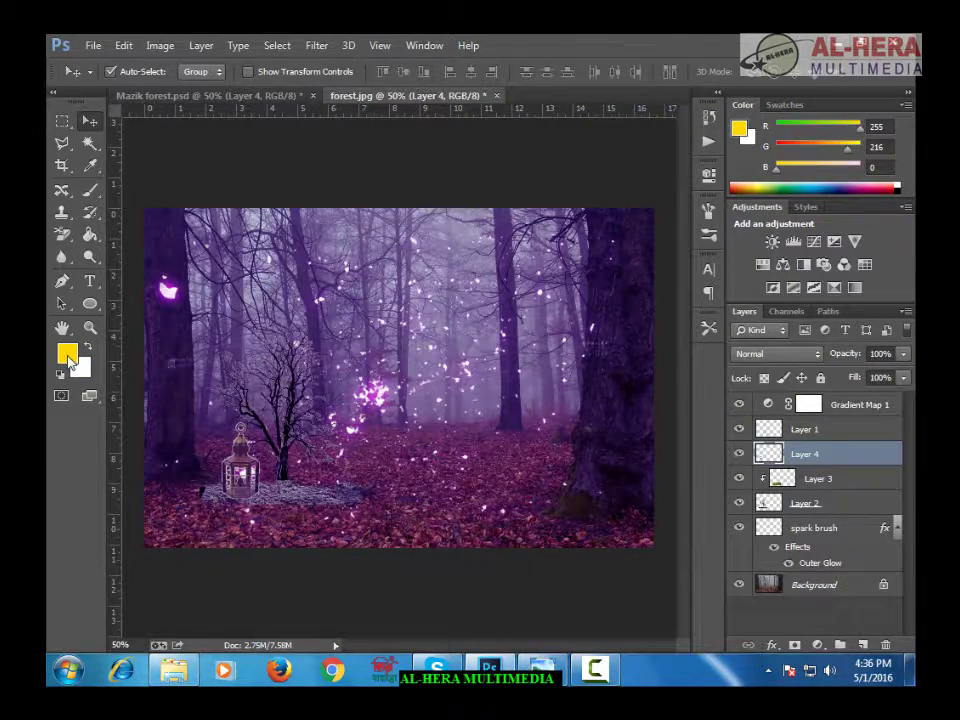
left_click(67, 354)
key("Left")
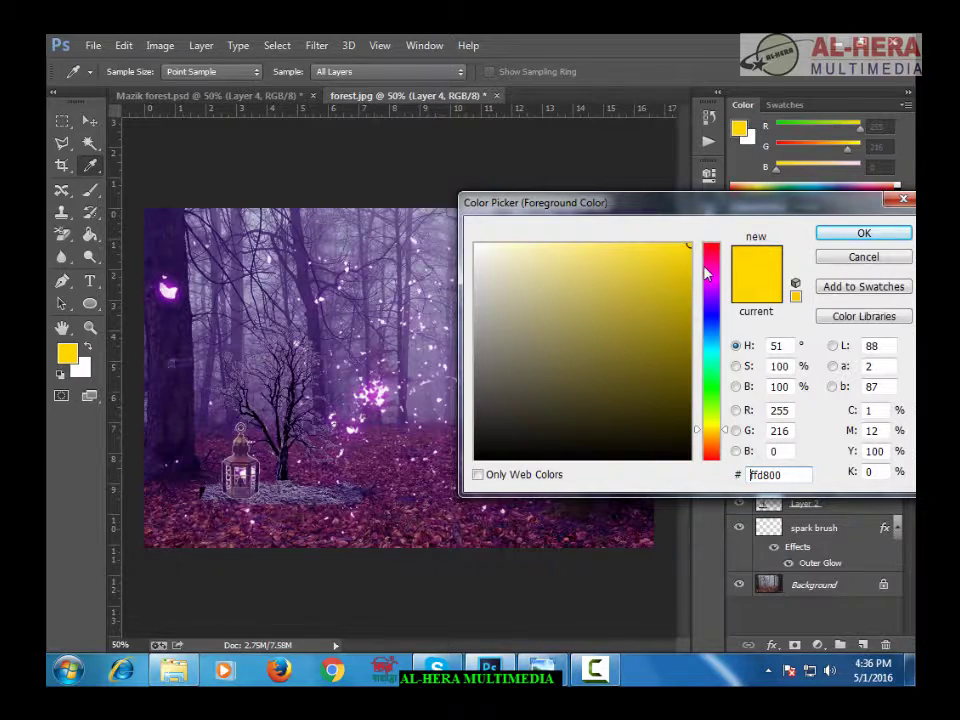
left_click(713, 427)
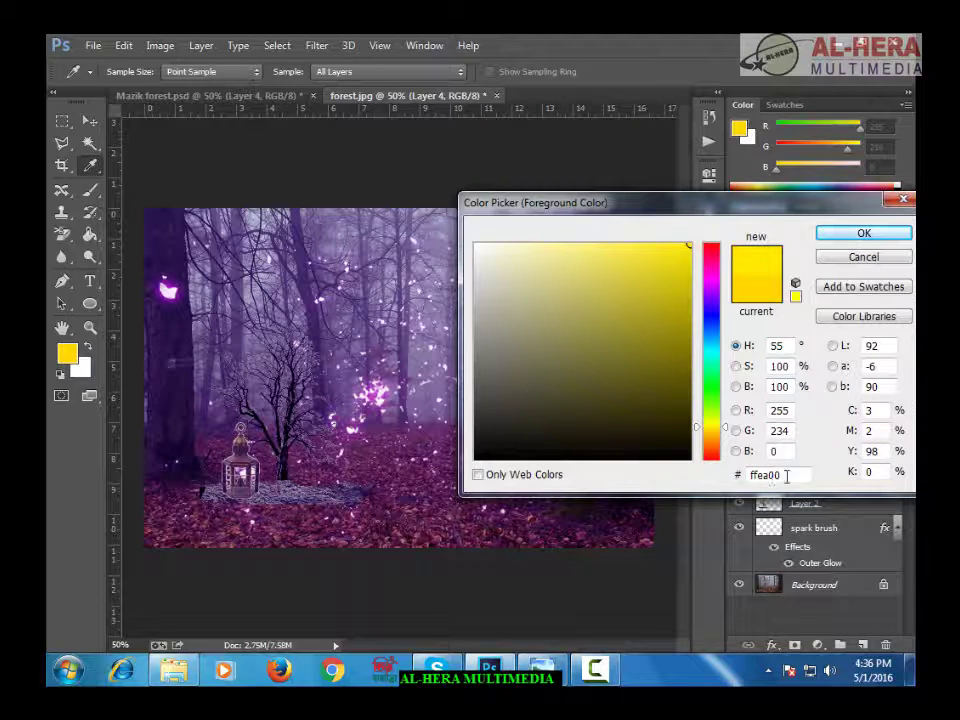
left_click(860, 234)
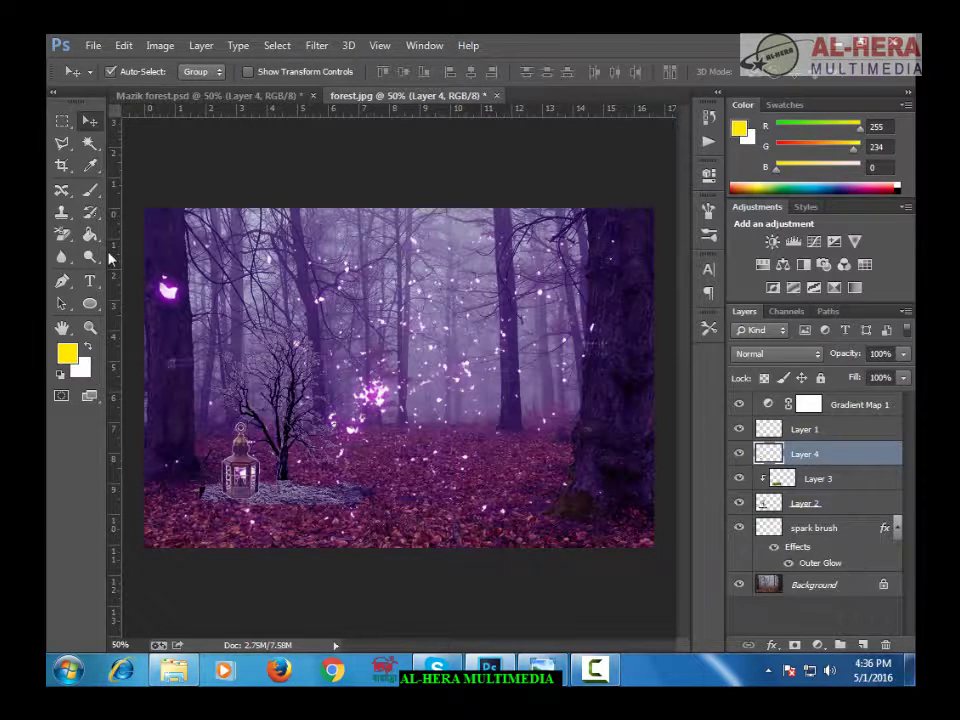
Choose a soft round brush at 128 px with 0% hardness and paint the lantern body yellow on Layer 4
left_click(91, 197)
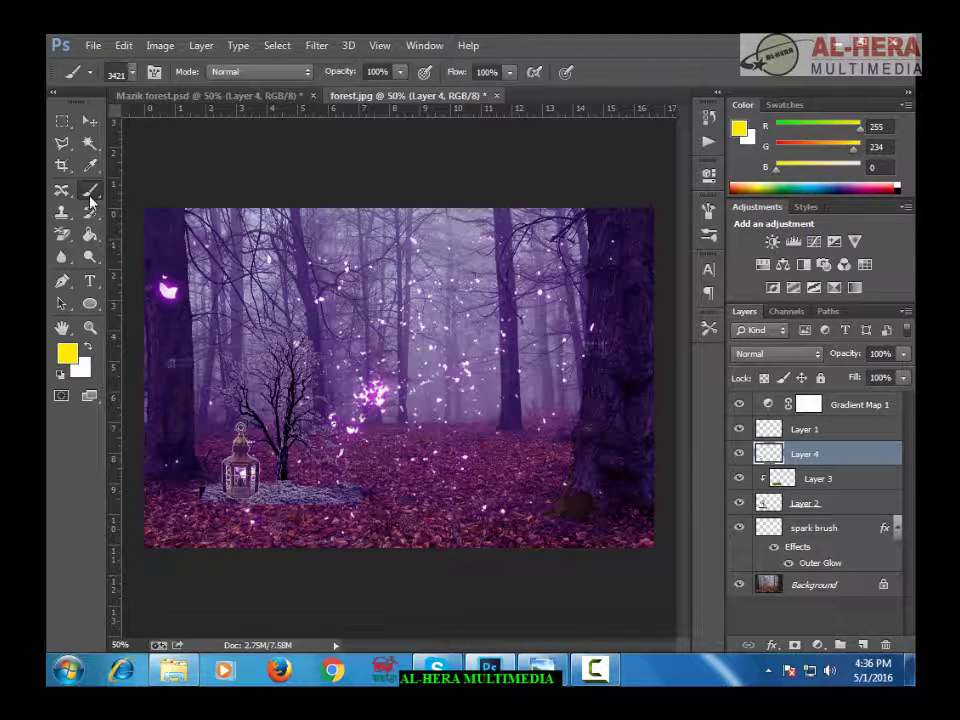
left_click(133, 76)
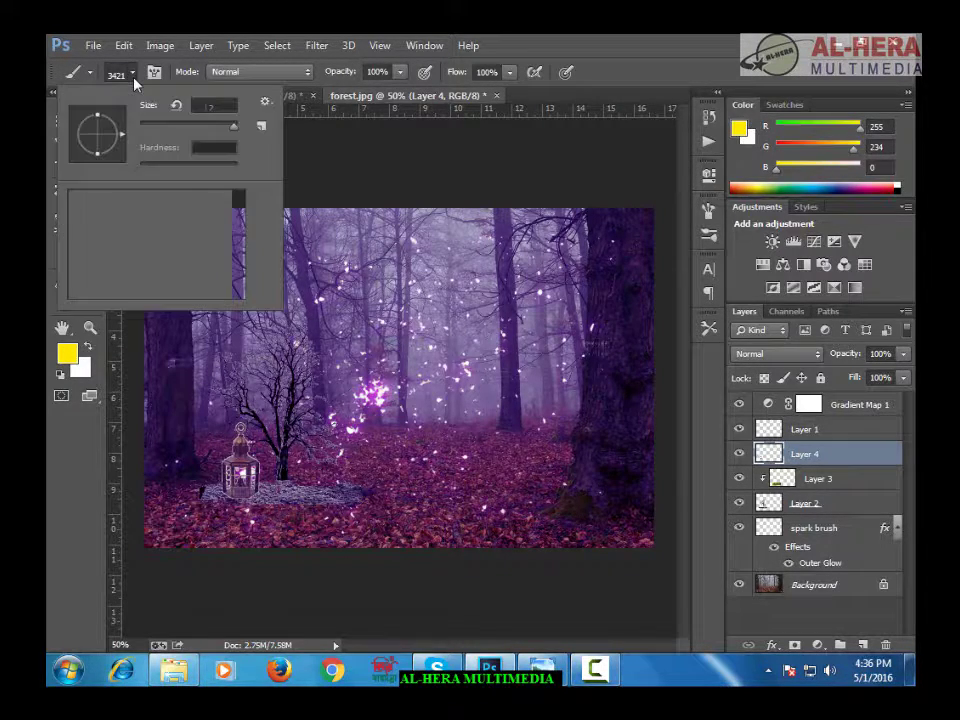
left_click_drag(242, 281, 246, 204)
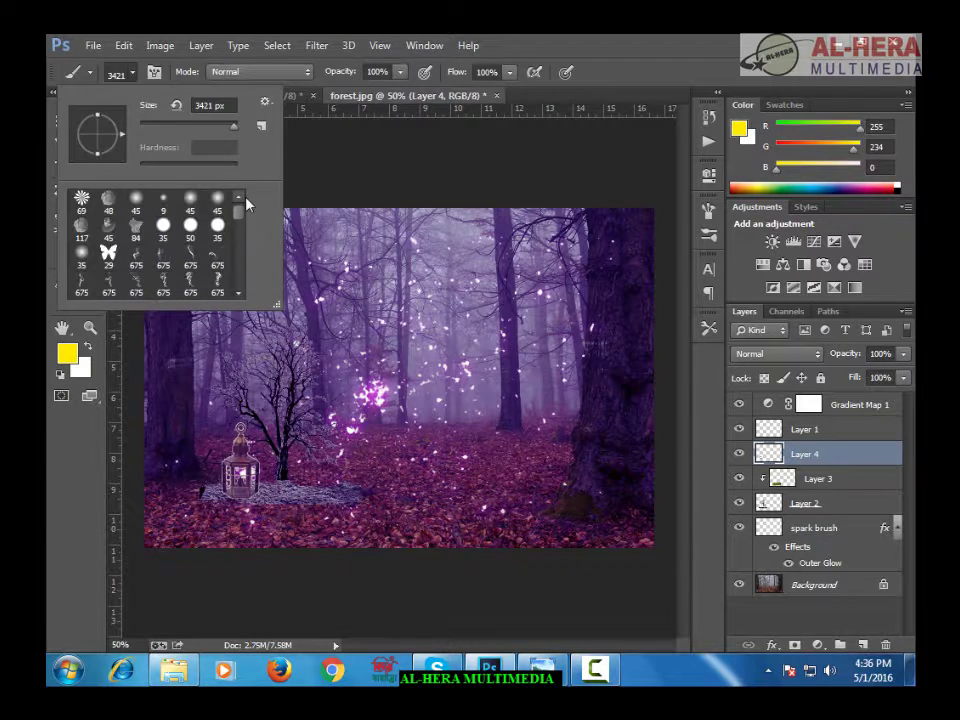
left_click(137, 204)
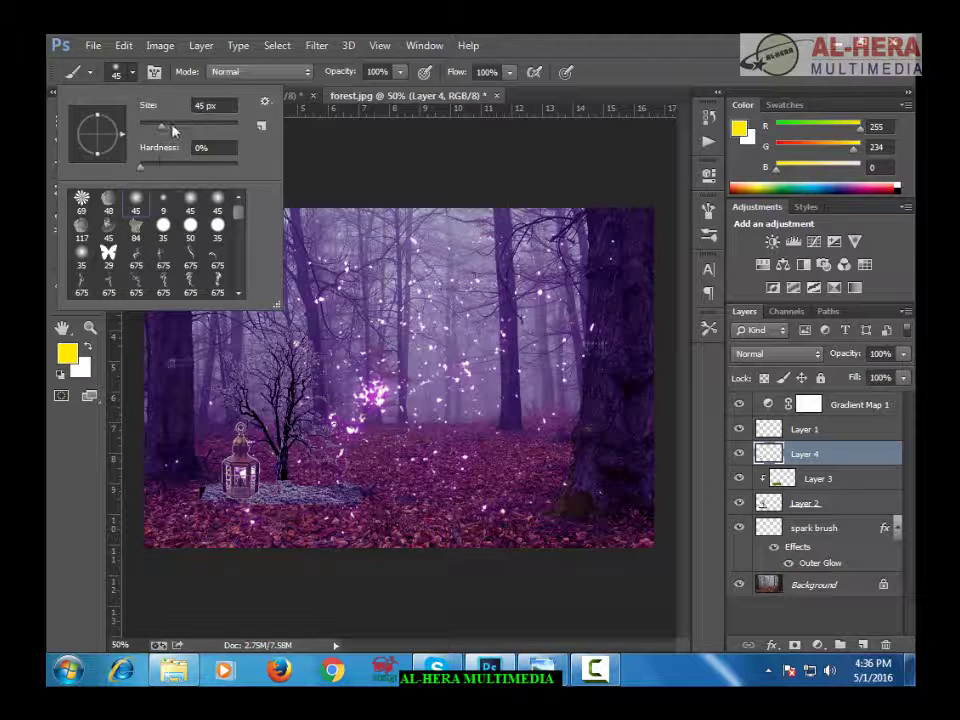
left_click_drag(165, 128, 170, 128)
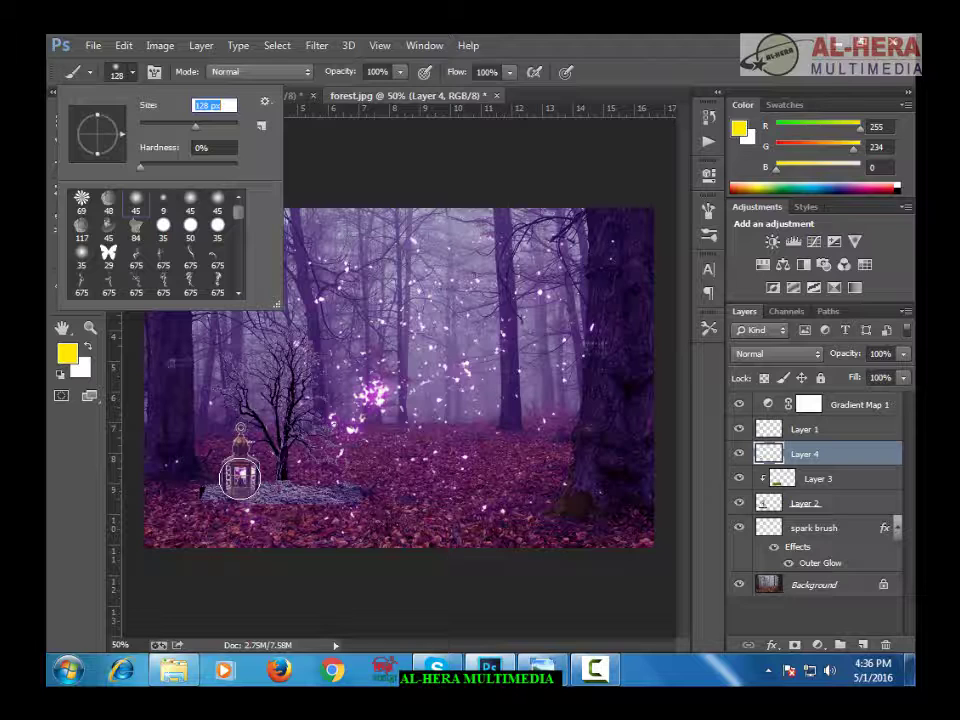
key("Return")
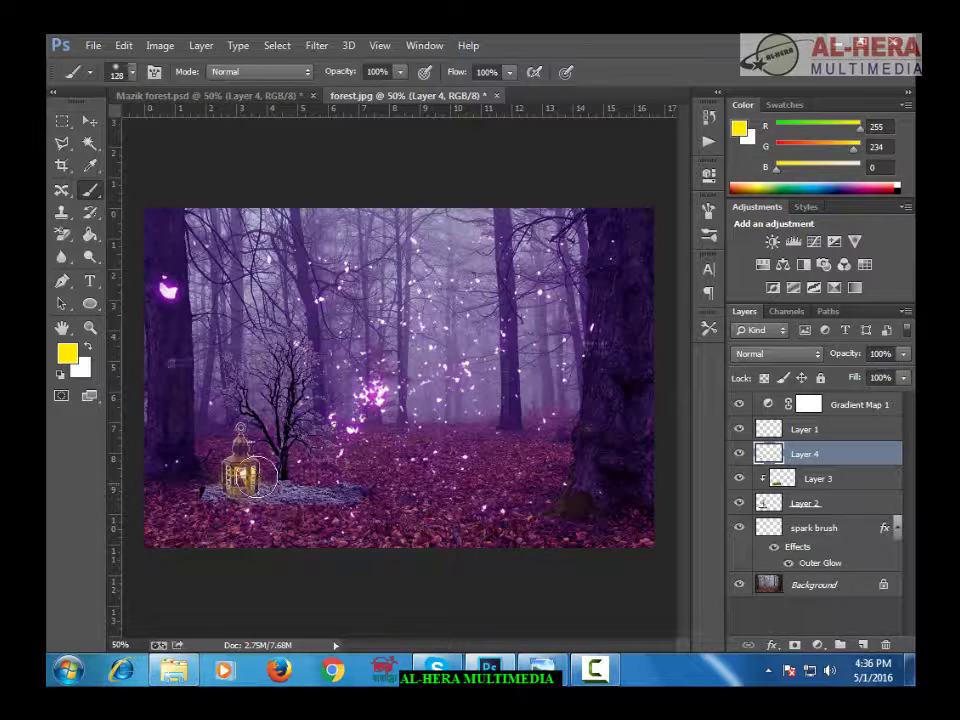
left_click(240, 478)
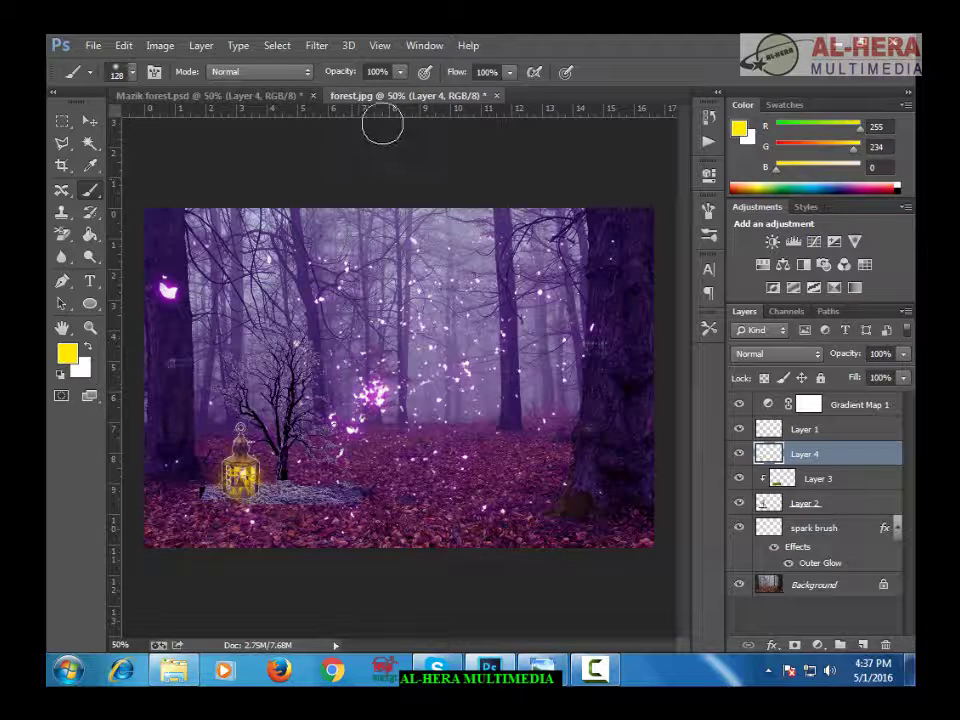
Set the brush opacity to 46% and paint a yellow glow around the lantern and the tree's base on Layer 4
left_click(399, 73)
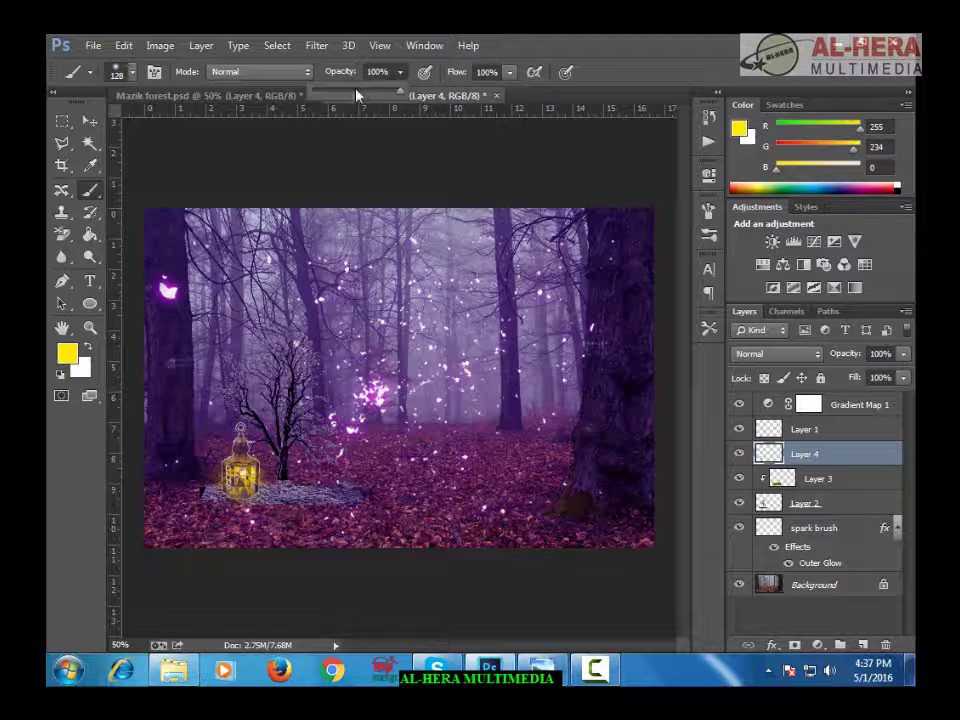
left_click_drag(372, 91, 349, 95)
mouse_move(317, 444)
left_mouse_down()
mouse_move(279, 460)
mouse_move(300, 444)
mouse_move(310, 478)
mouse_move(293, 488)
mouse_move(313, 489)
mouse_move(285, 440)
mouse_move(309, 430)
mouse_move(214, 433)
mouse_move(212, 465)
mouse_move(190, 474)
mouse_move(287, 424)
mouse_move(295, 426)
mouse_move(250, 461)
mouse_move(313, 476)
mouse_move(270, 489)
mouse_move(338, 476)
mouse_move(304, 466)
mouse_move(210, 488)
left_mouse_up()
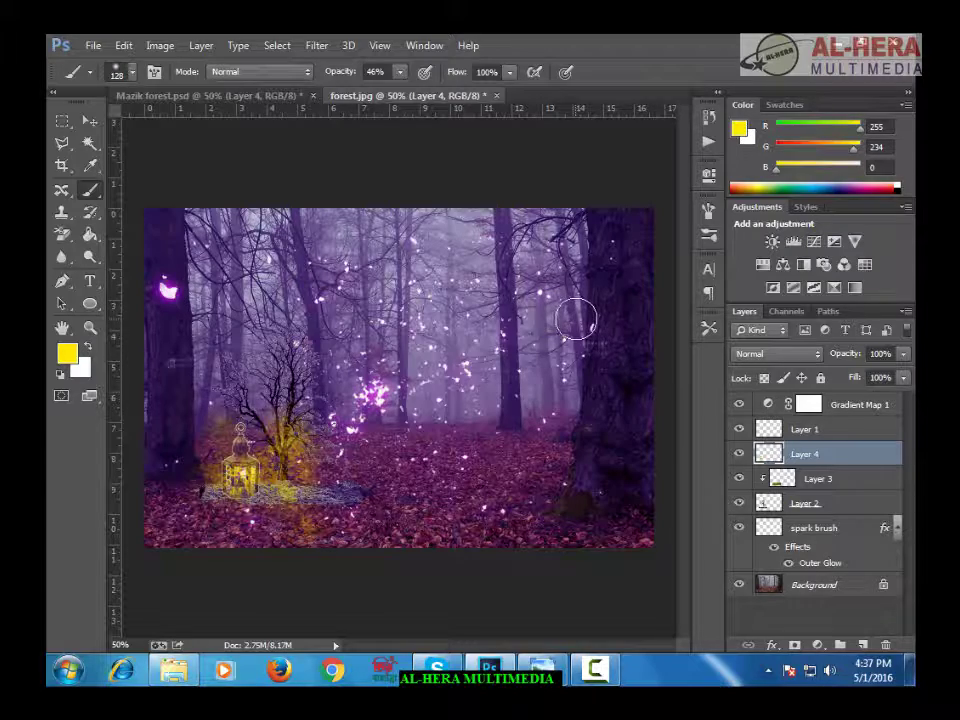
left_click(178, 668)
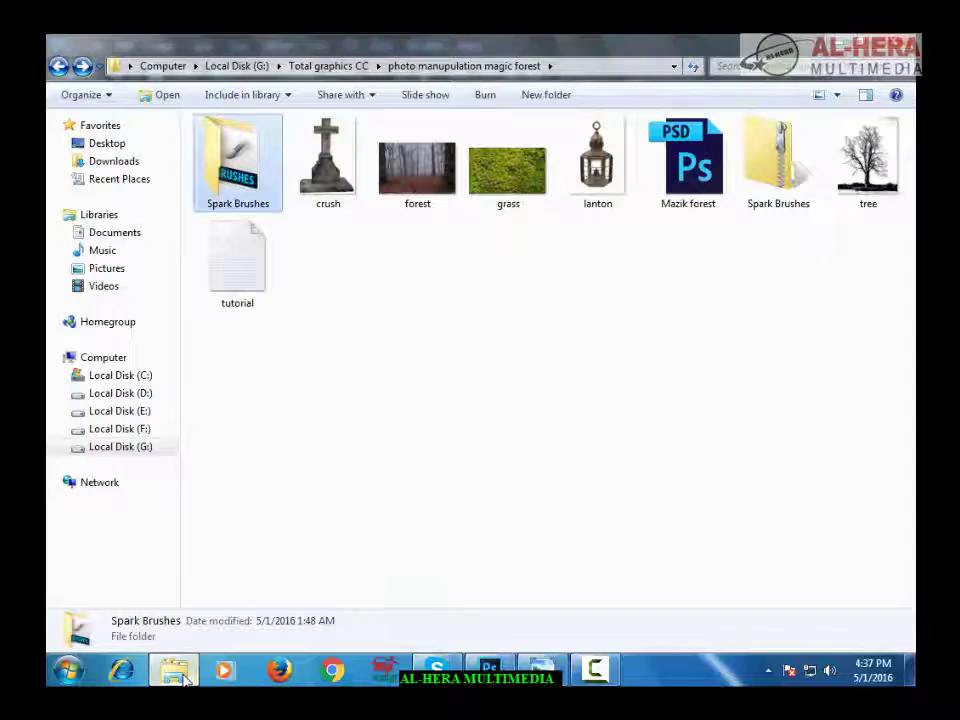
left_click(176, 668)
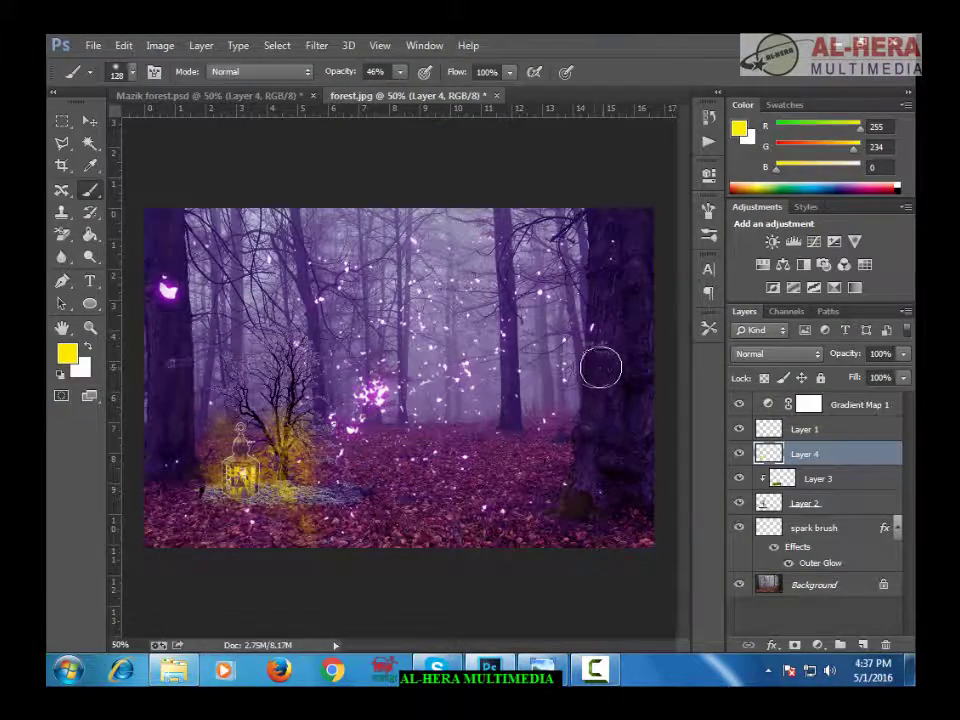